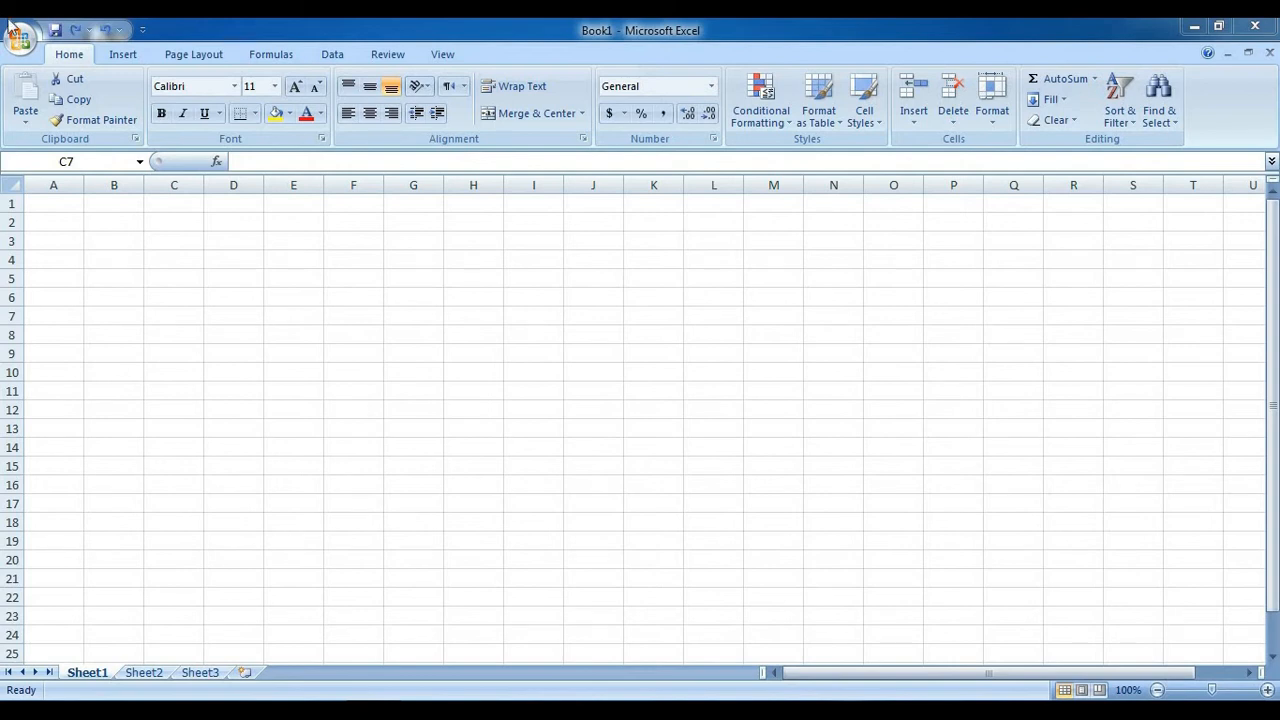
{"action": "left_click", "coordinate": [25, 42]}
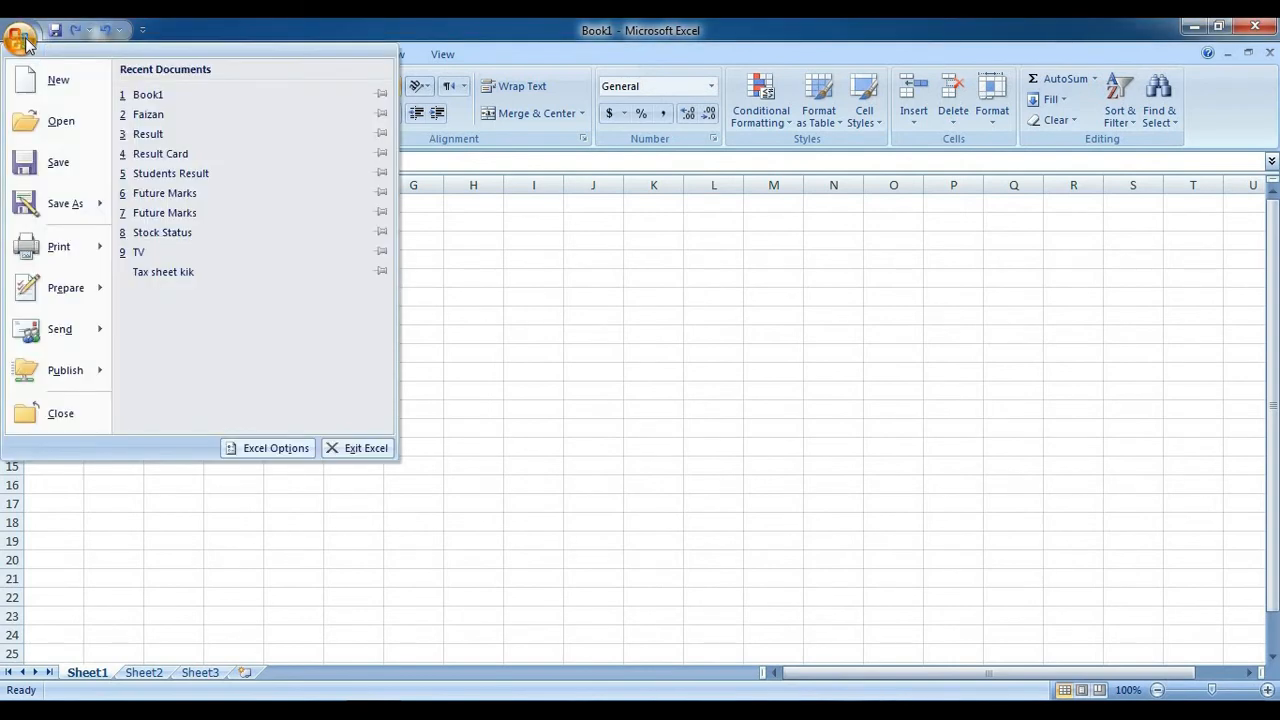
{"action": "left_click", "coordinate": [25, 42]}
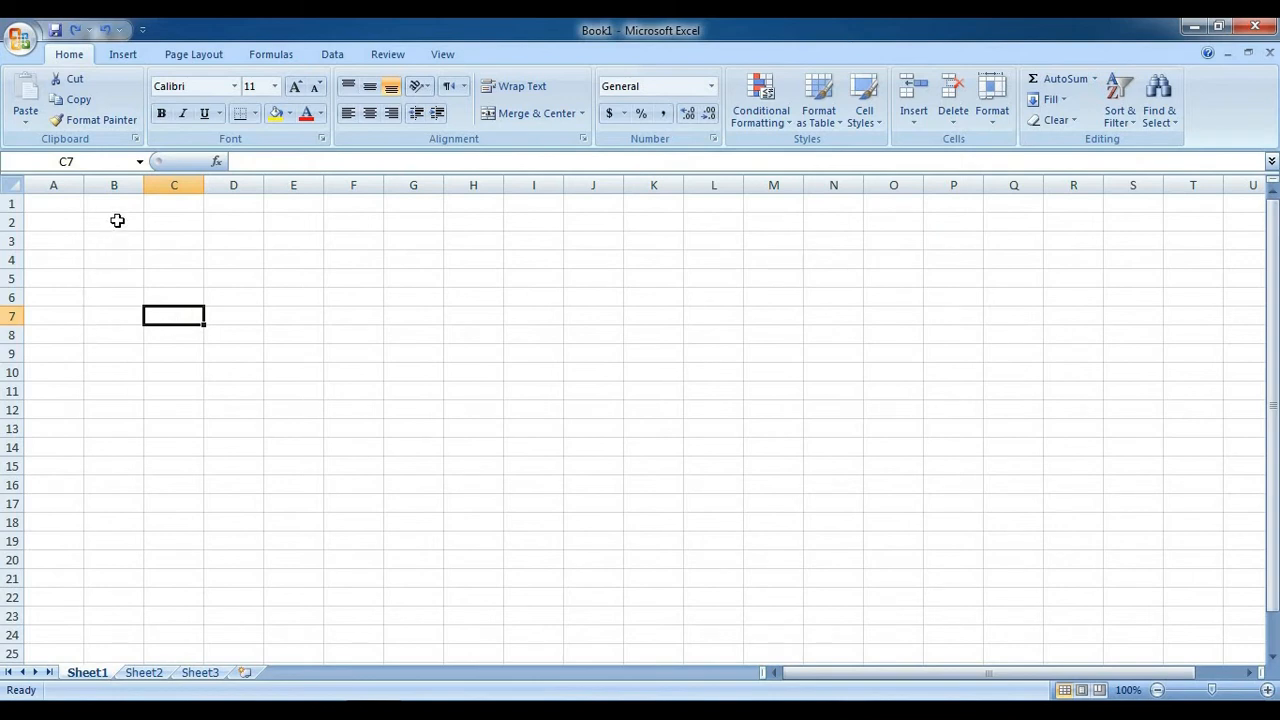
{"action": "left_click_drag", "start_coordinate": [118, 221], "coordinate": [521, 331]}
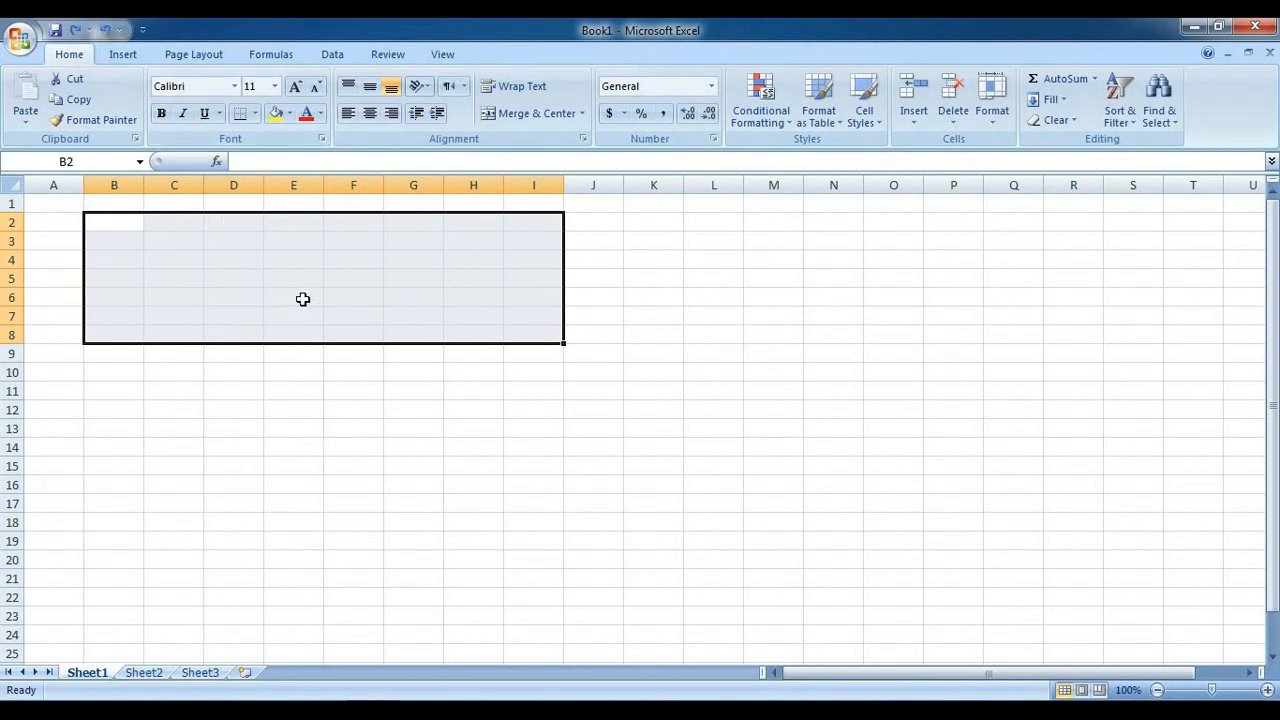
{"action": "left_click", "coordinate": [482, 299]}
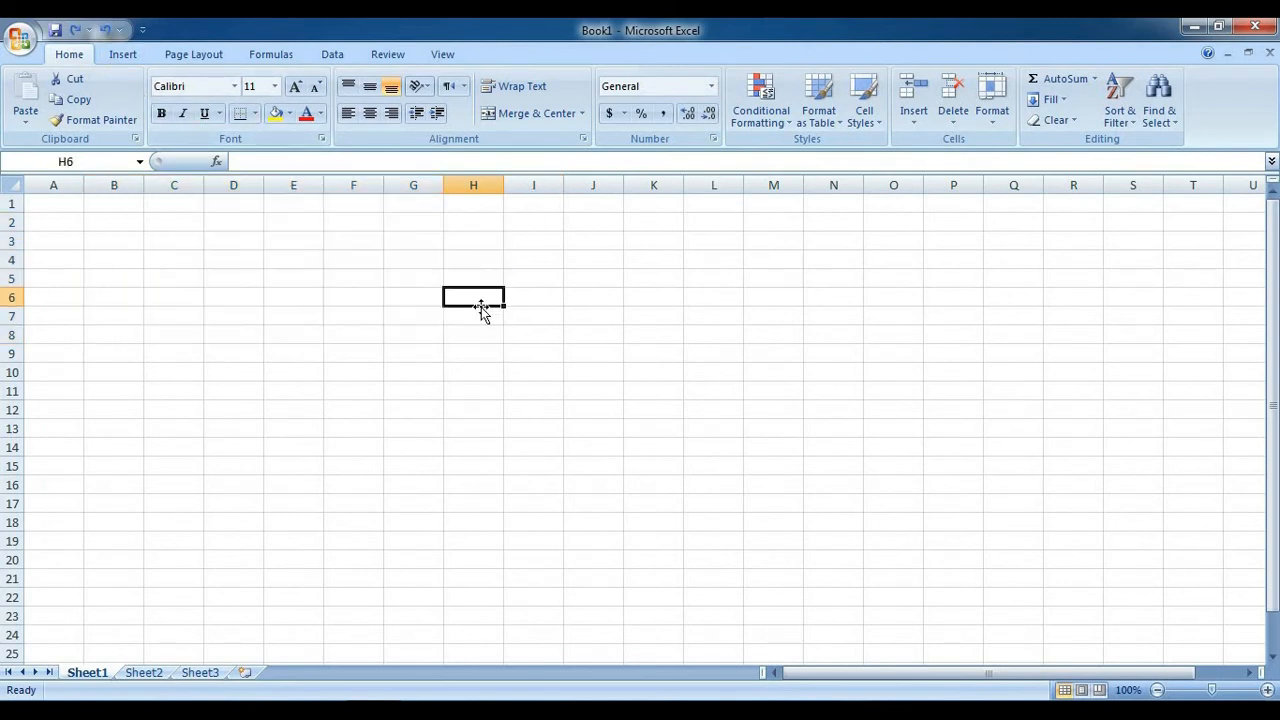
{"action": "left_click", "coordinate": [110, 223]}
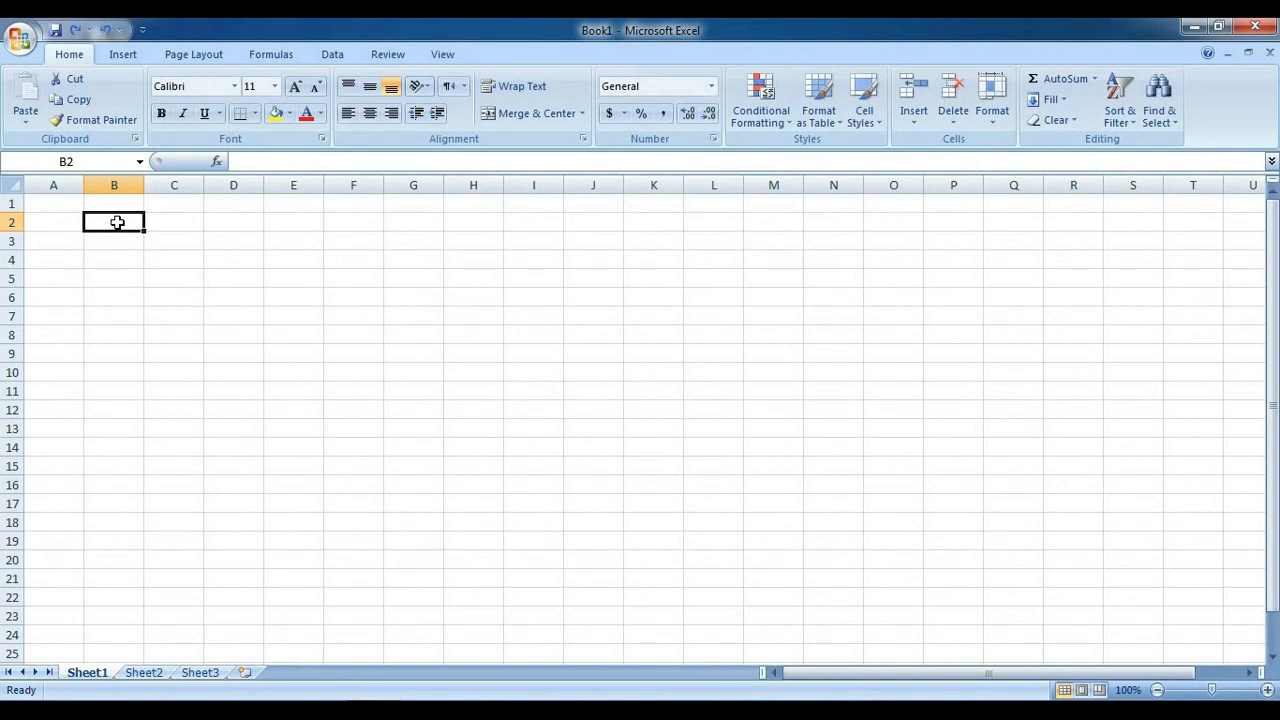
{"action": "left_click_drag", "start_coordinate": [117, 222], "coordinate": [505, 332]}
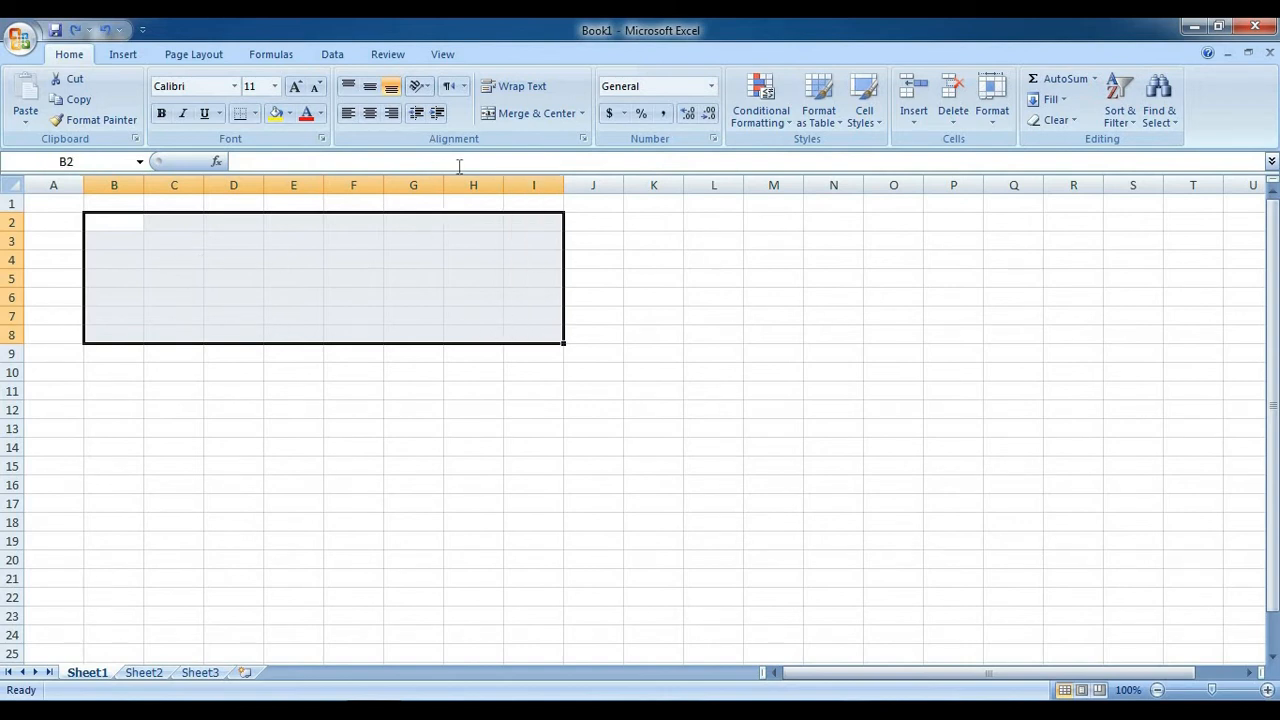
Merge and center cells B2:H9 and enter the title "Grace Super Store" in the merged cell
{"action": "left_click_drag", "start_coordinate": [107, 226], "coordinate": [497, 362]}
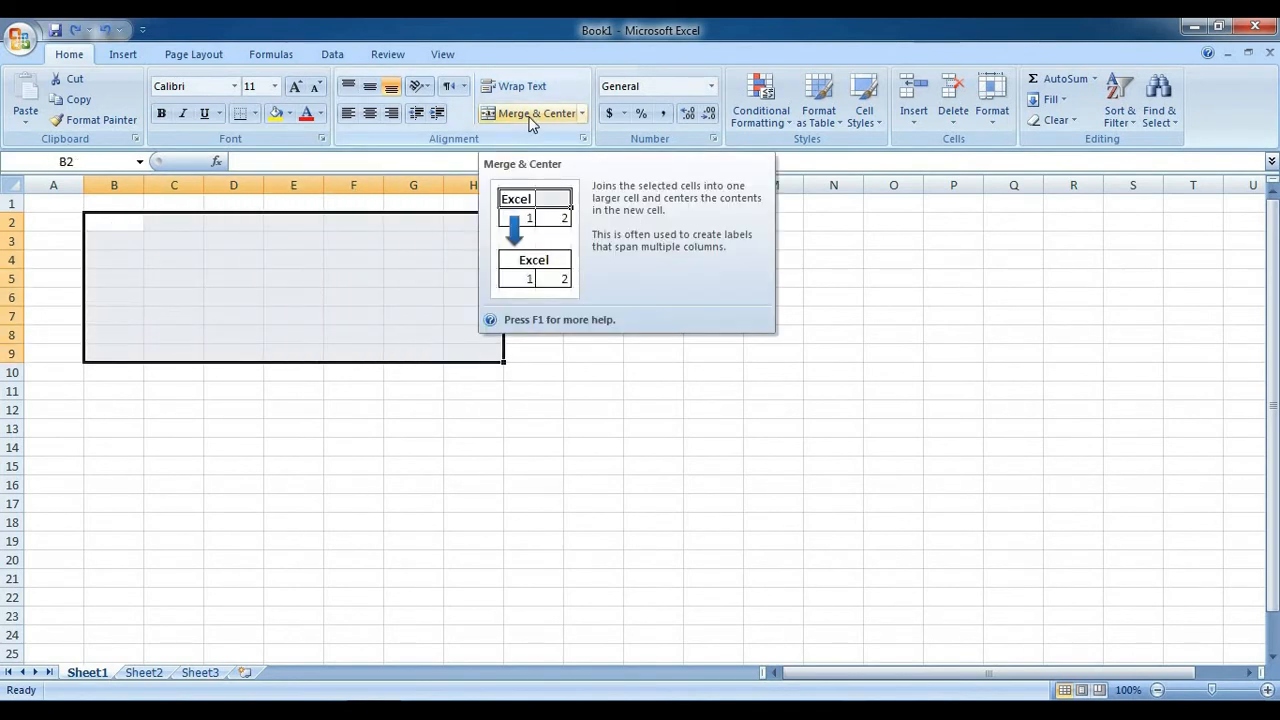
{"action": "left_click", "coordinate": [530, 114]}
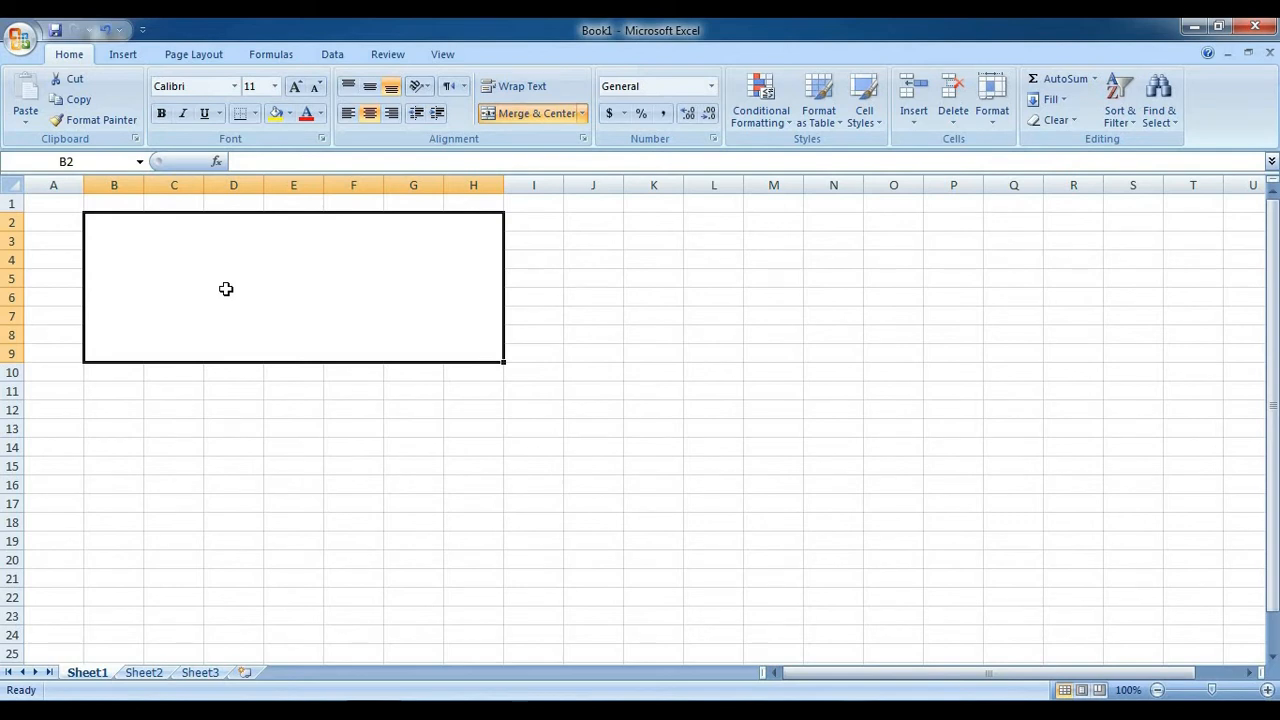
{"action": "type", "text": "Grace Supe"}
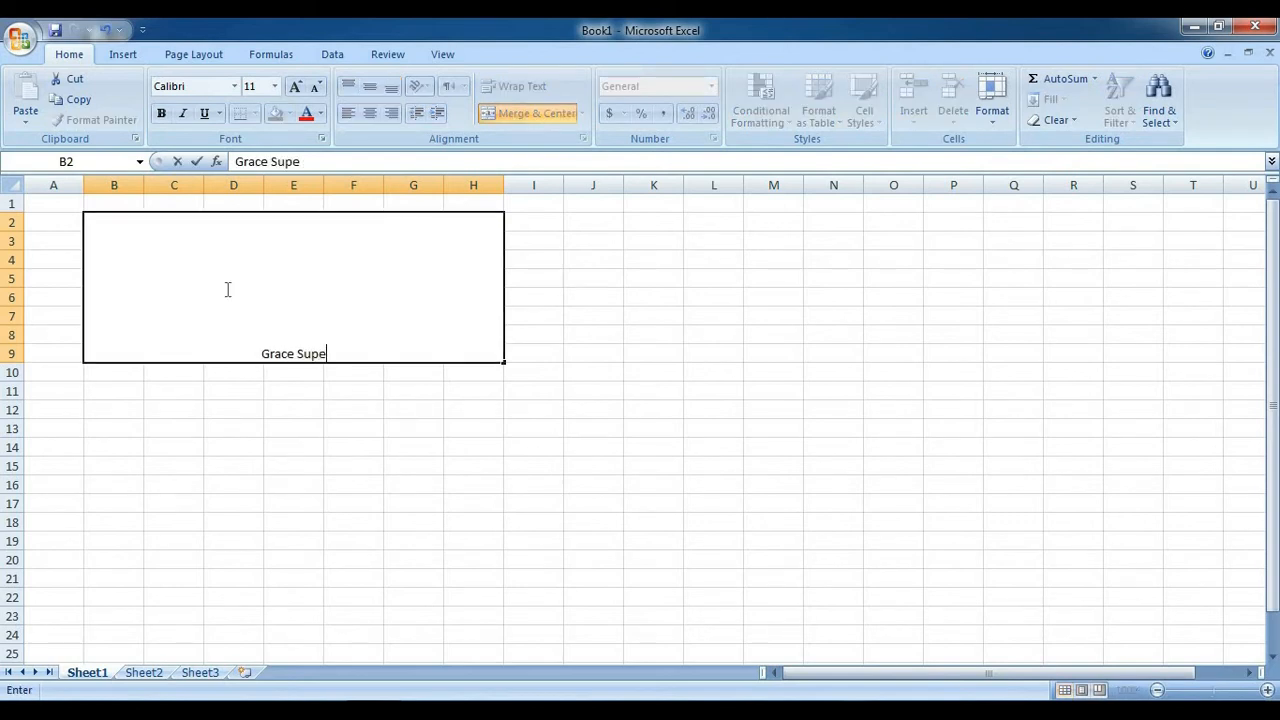
{"action": "type", "text": "r Stor"}
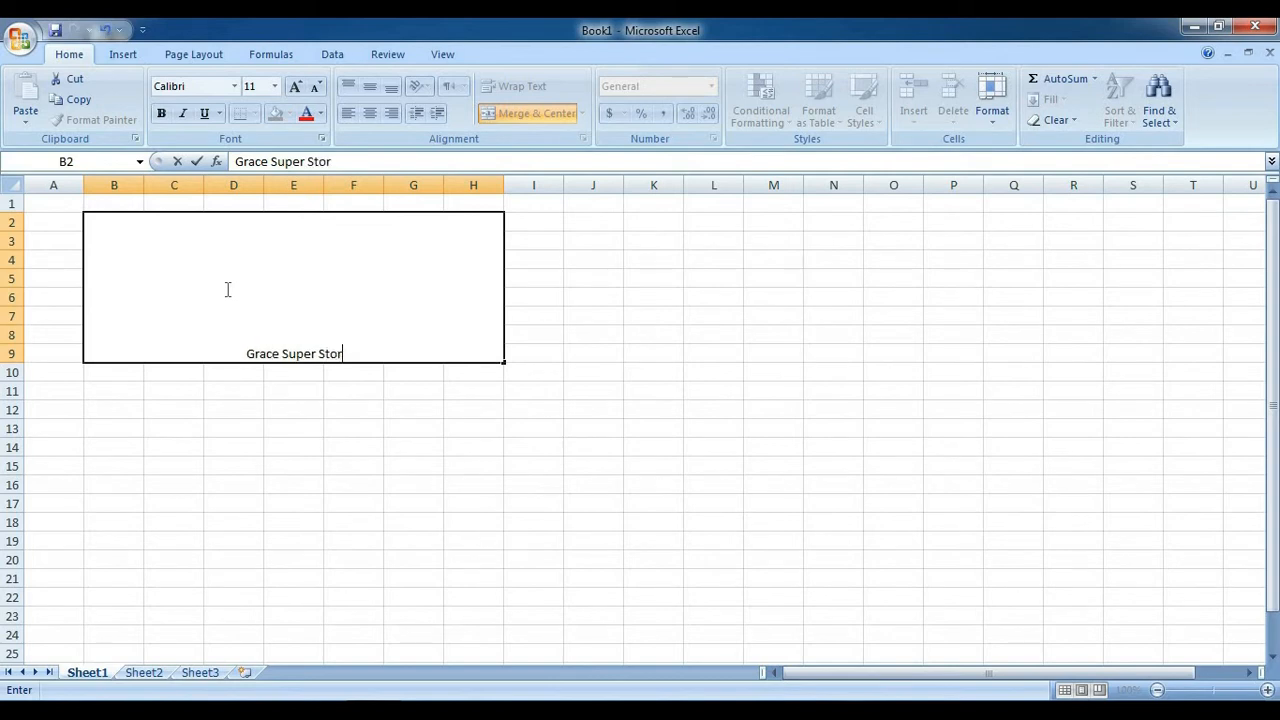
{"action": "type", "text": "e"}
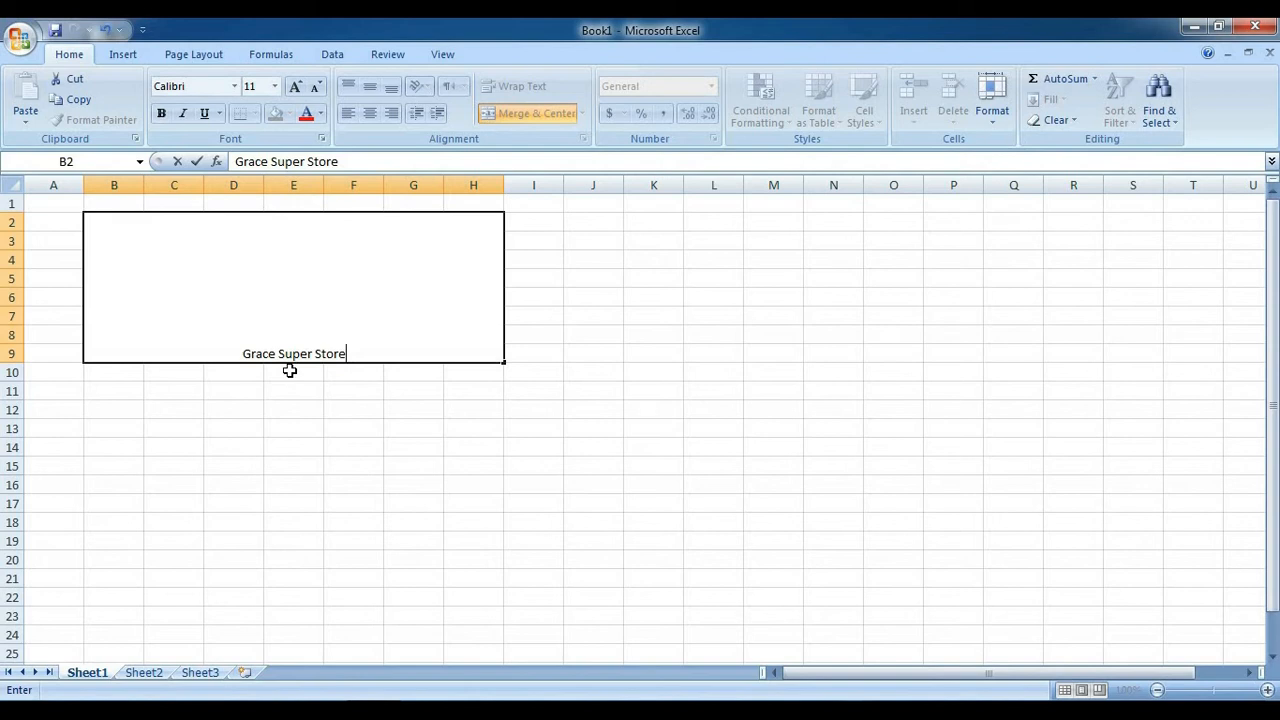
{"action": "key", "text": "Return"}
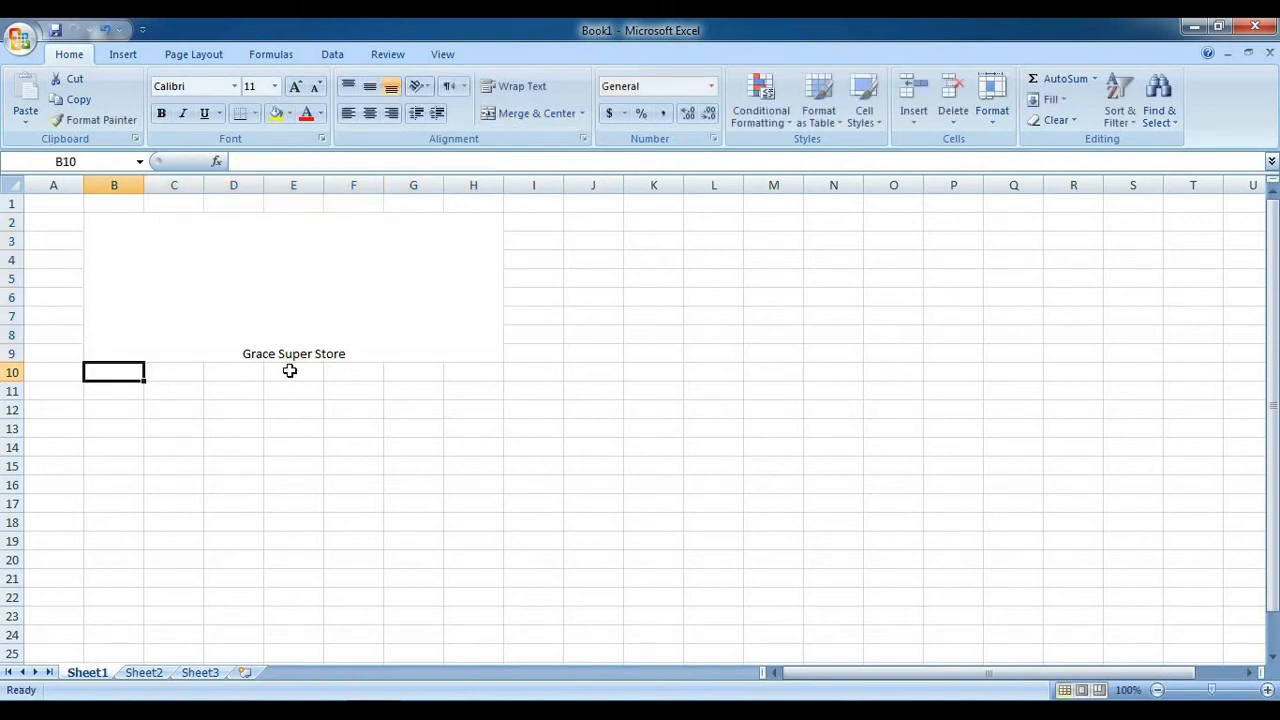
{"action": "left_click", "coordinate": [246, 284]}
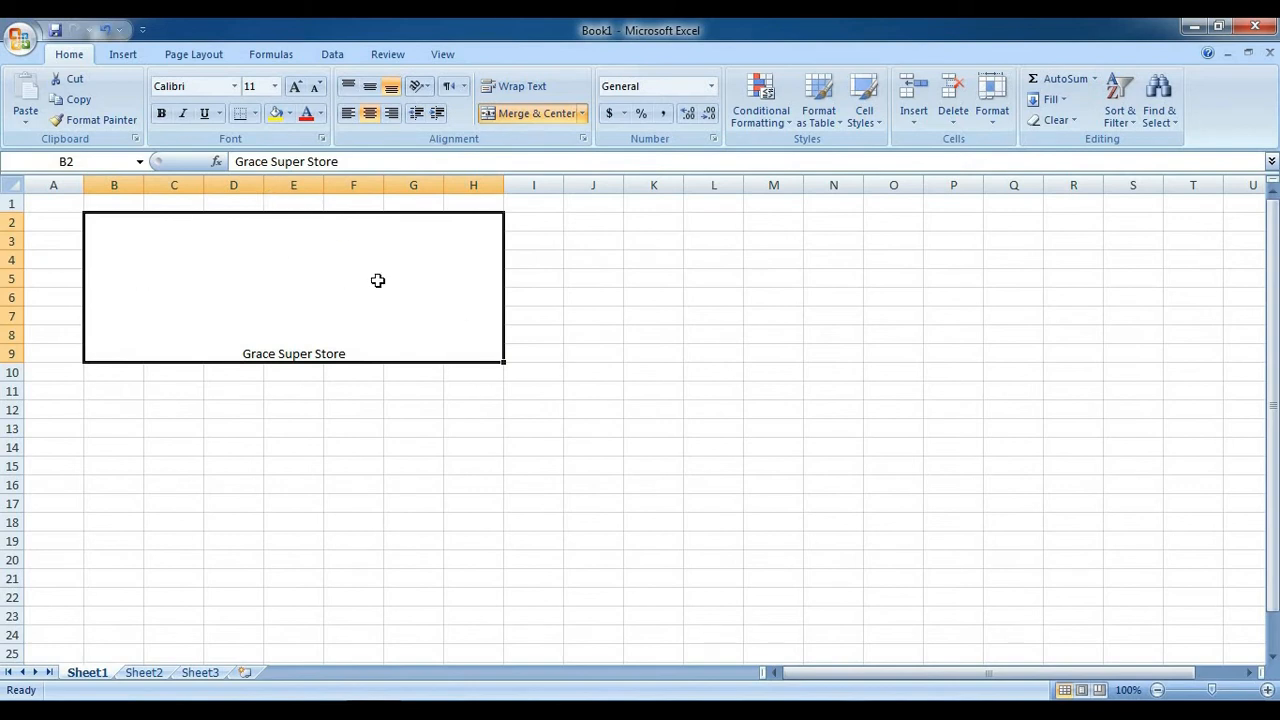
{"action": "double_click", "coordinate": [360, 353]}
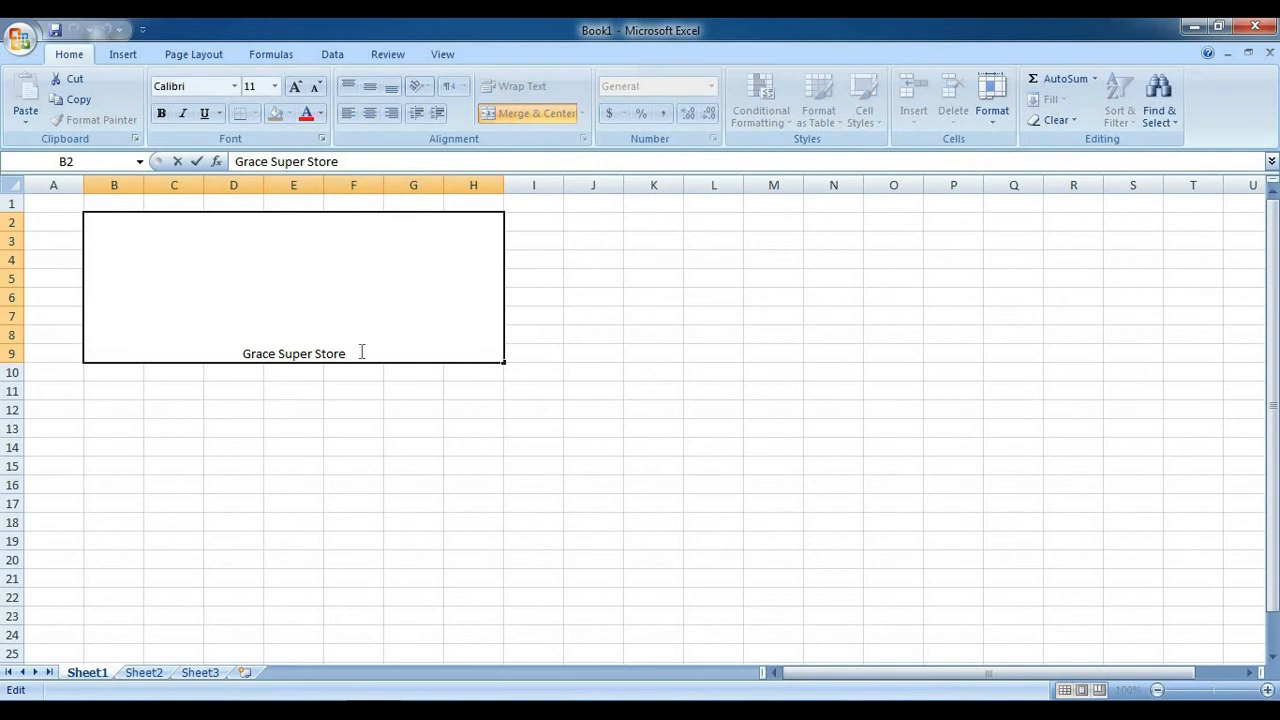
{"action": "left_click_drag", "start_coordinate": [358, 353], "coordinate": [196, 355]}
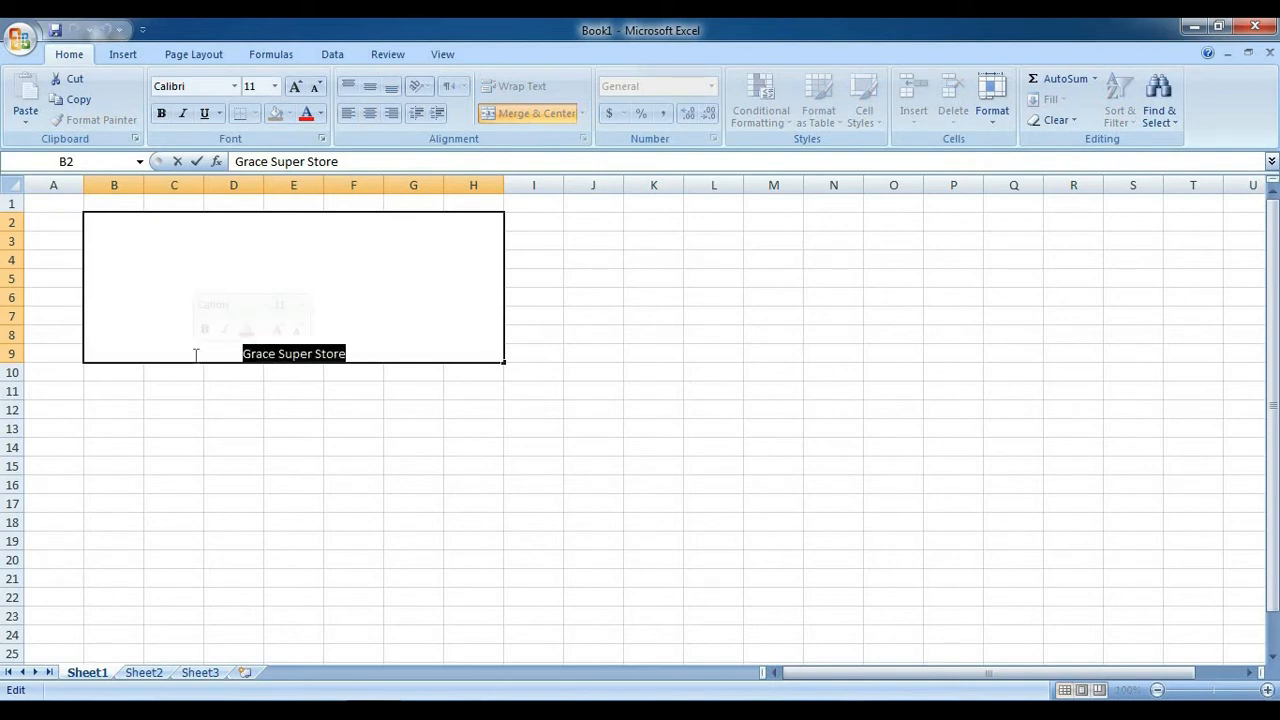
{"action": "left_click", "coordinate": [252, 437]}
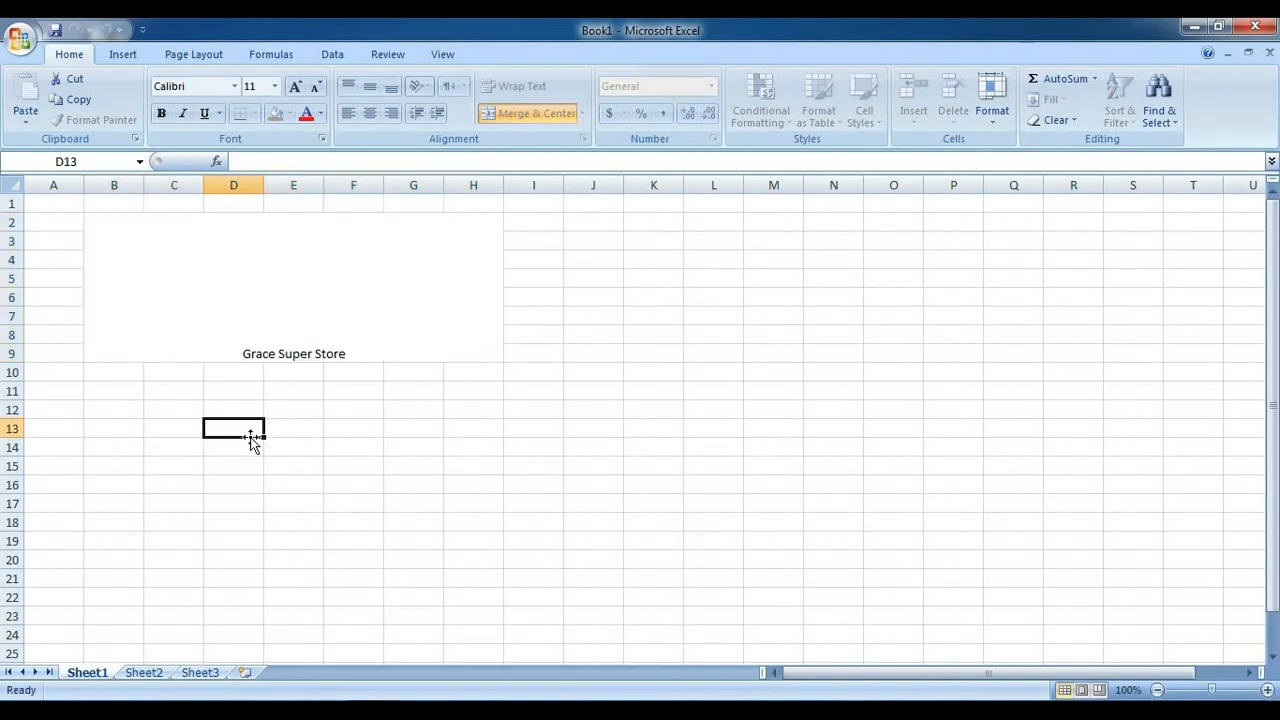
Enlarge the "Grace Super Store" title to font size 36 and align it to the vertical middle of its merged cell
{"action": "left_click", "coordinate": [332, 287]}
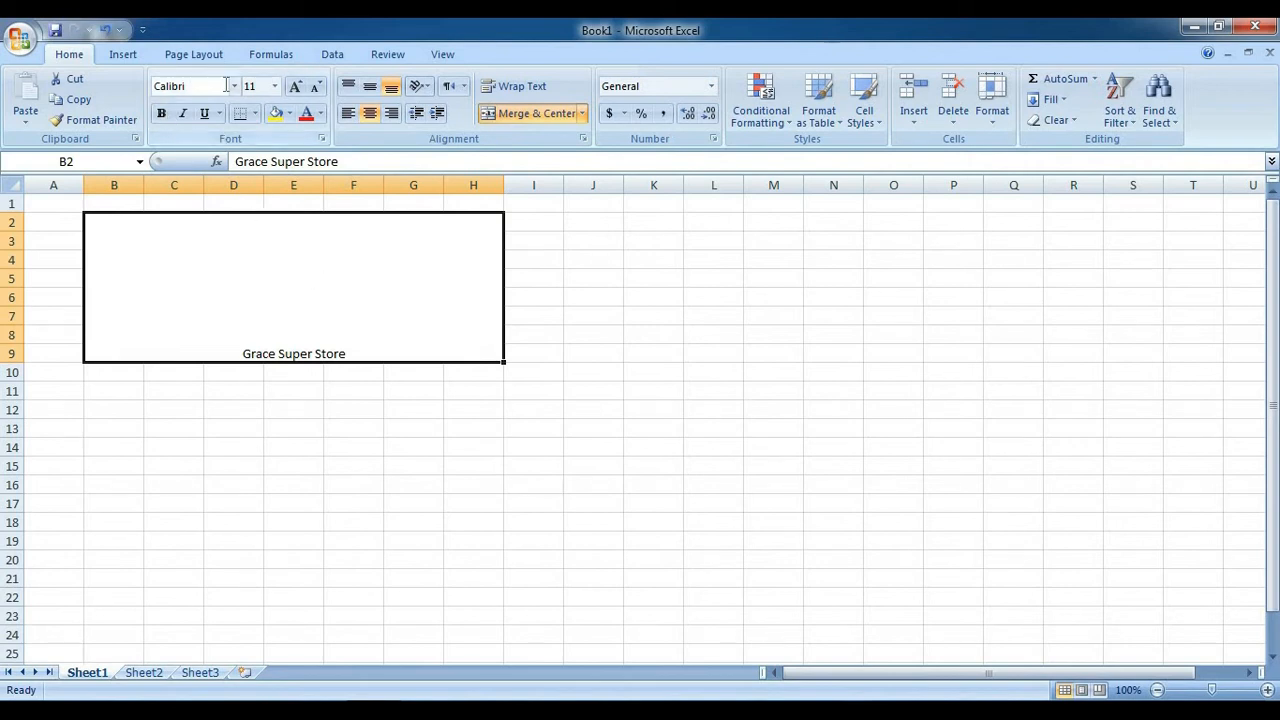
{"action": "left_click", "coordinate": [296, 88]}
{"action": "left_click", "coordinate": [296, 88]}
{"action": "left_click", "coordinate": [296, 88]}
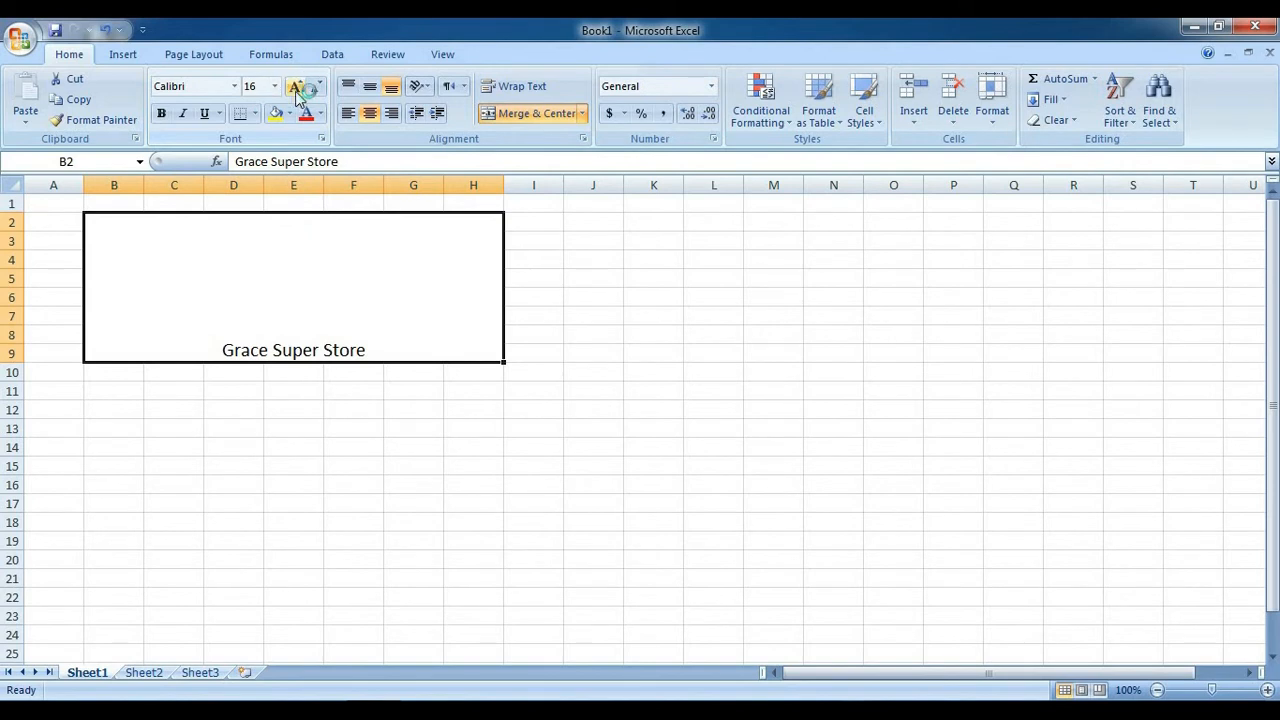
{"action": "left_click", "coordinate": [296, 88]}
{"action": "left_click", "coordinate": [296, 88]}
{"action": "left_click", "coordinate": [296, 88]}
{"action": "left_click", "coordinate": [296, 88]}
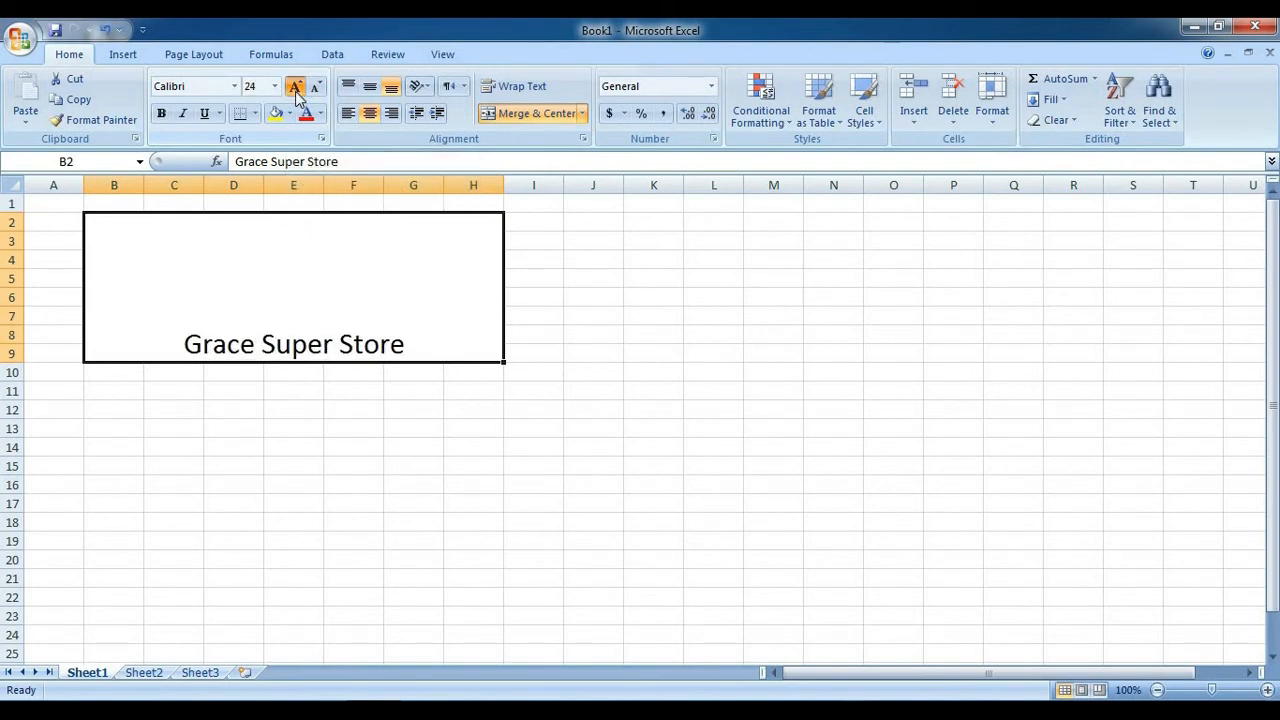
{"action": "left_click", "coordinate": [296, 88]}
{"action": "left_click", "coordinate": [296, 88]}
{"action": "left_click", "coordinate": [296, 88]}
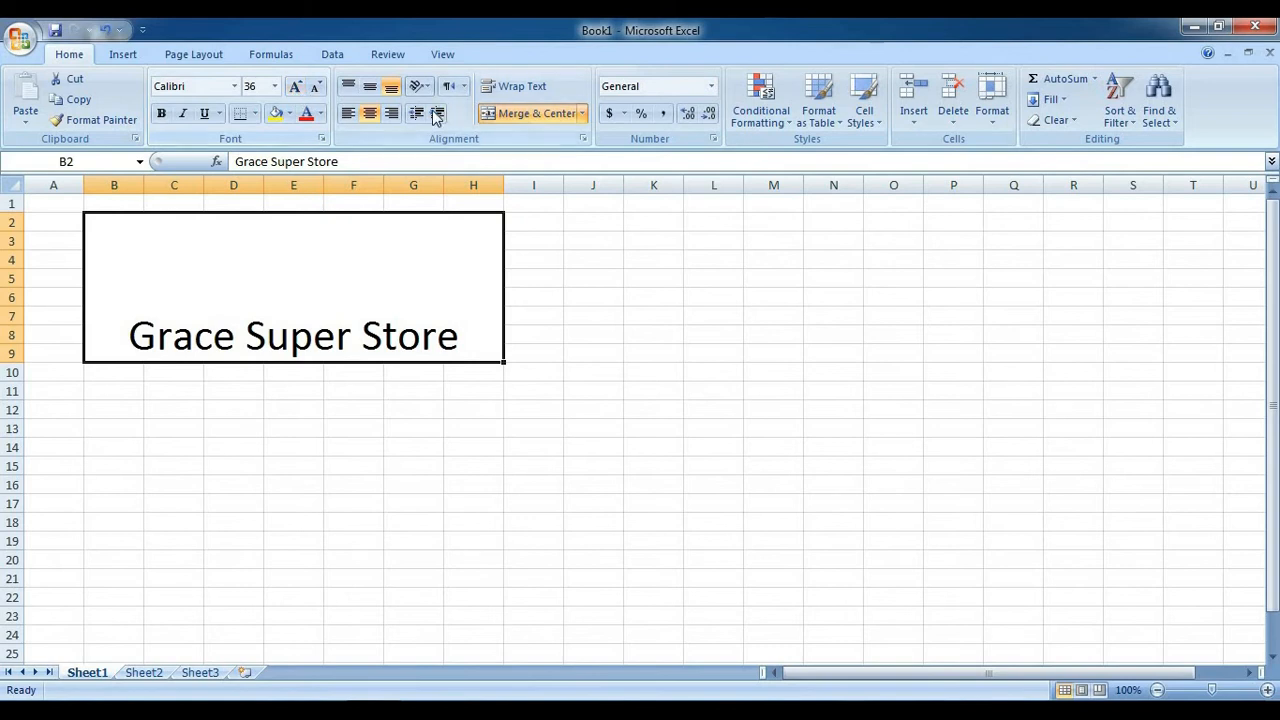
{"action": "left_click", "coordinate": [370, 94]}
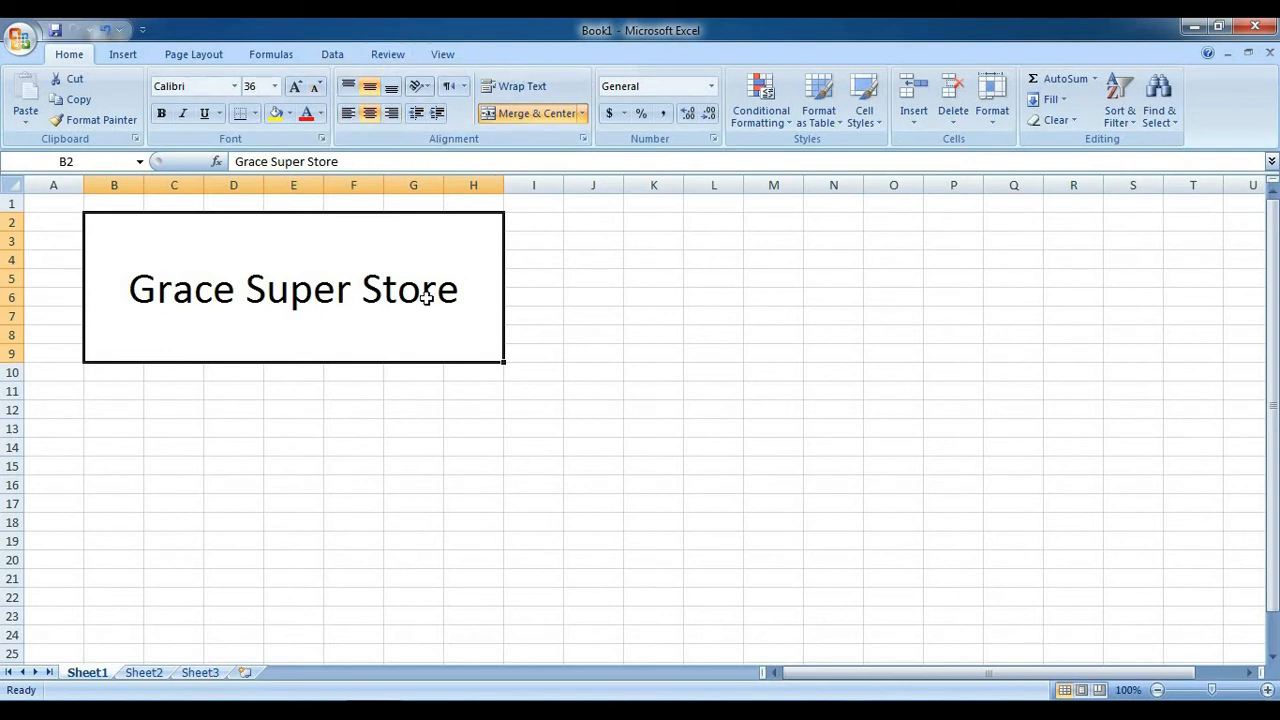
Fill the merged title cell with dark blue
{"action": "left_click", "coordinate": [289, 118]}
{"action": "right_click", "coordinate": [293, 121]}
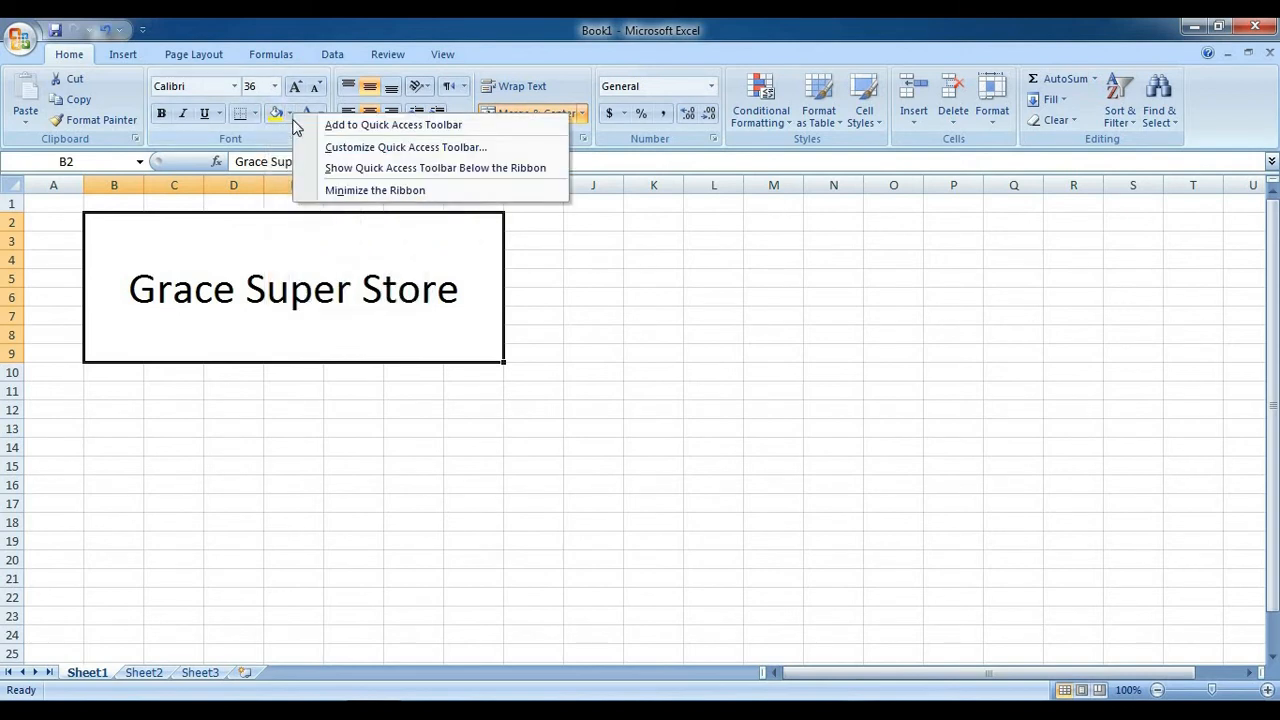
{"action": "left_click", "coordinate": [289, 114]}
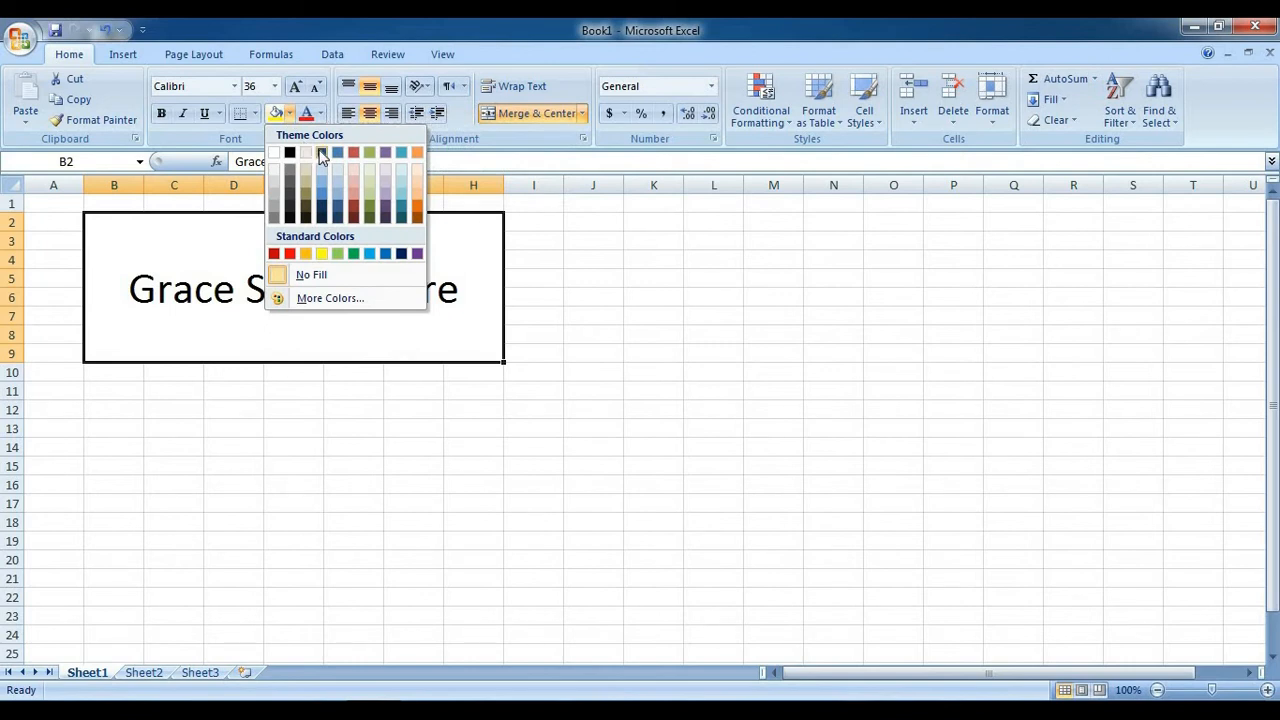
{"action": "left_click", "coordinate": [310, 160]}
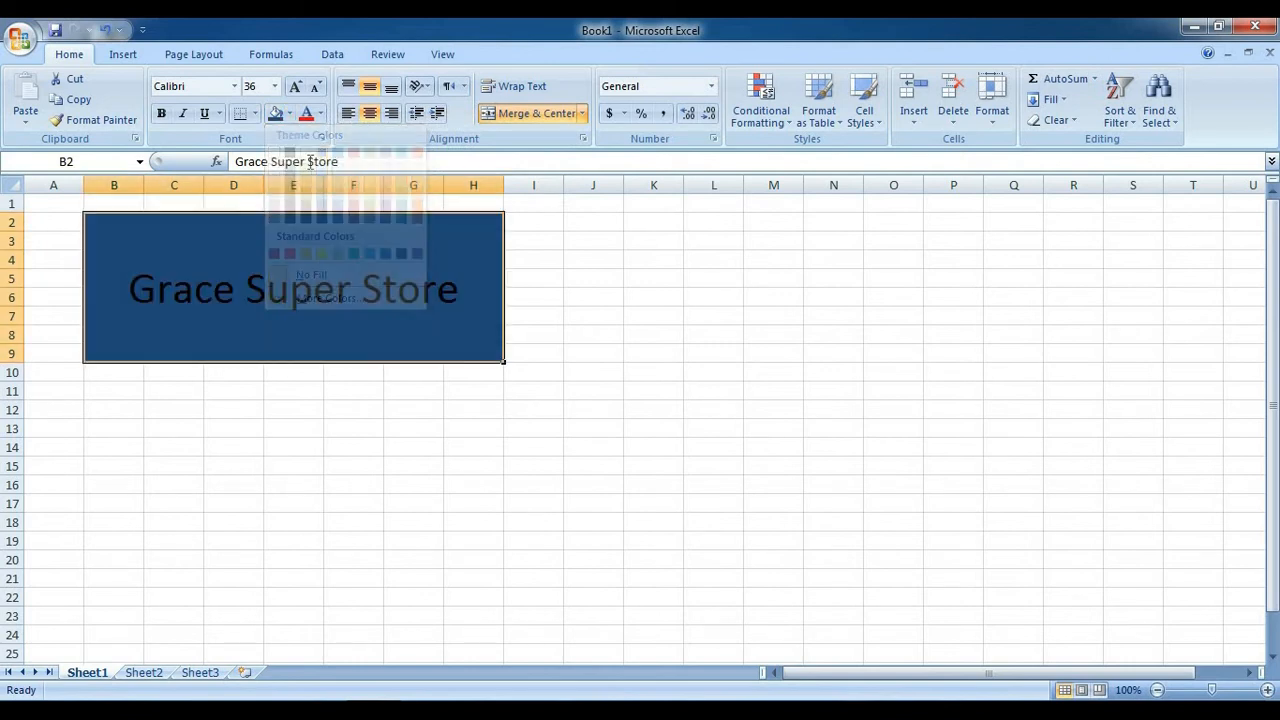
Change the title text color to White, Background 1 and make it bold
{"action": "left_click", "coordinate": [319, 114]}
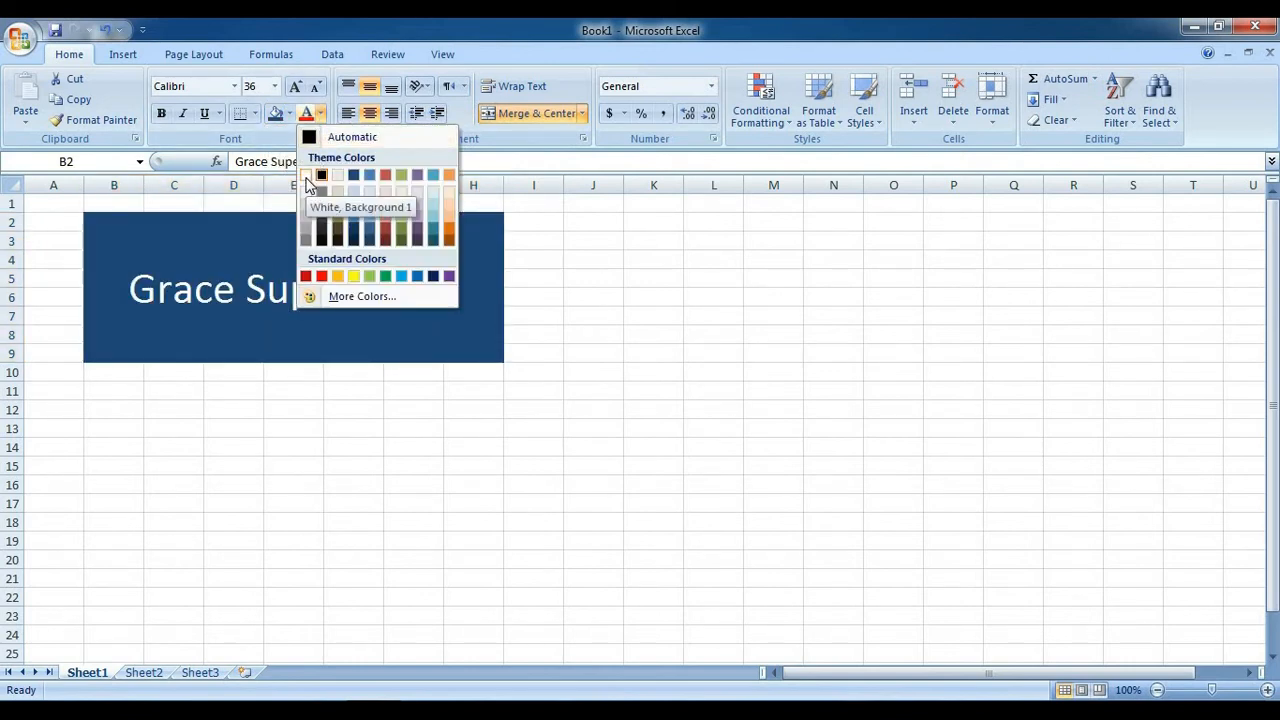
{"action": "left_click", "coordinate": [306, 176]}
{"action": "left_click", "coordinate": [162, 114]}
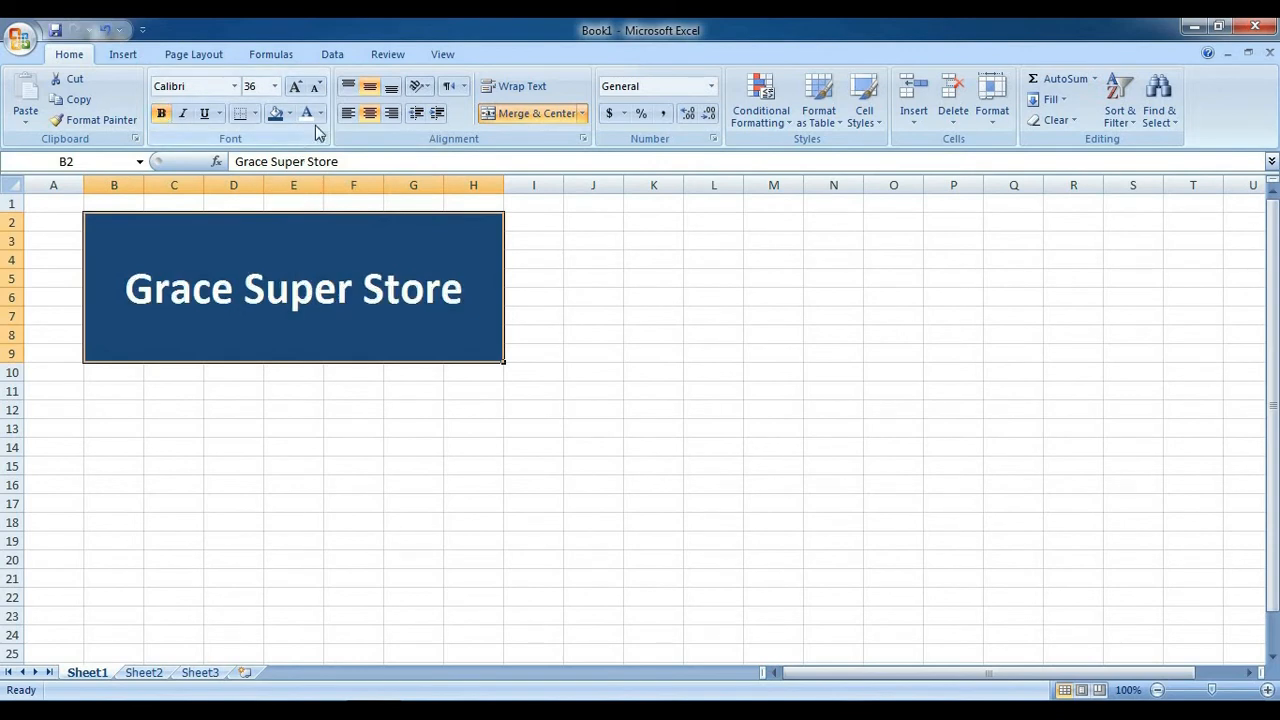
{"action": "left_click", "coordinate": [295, 86]}
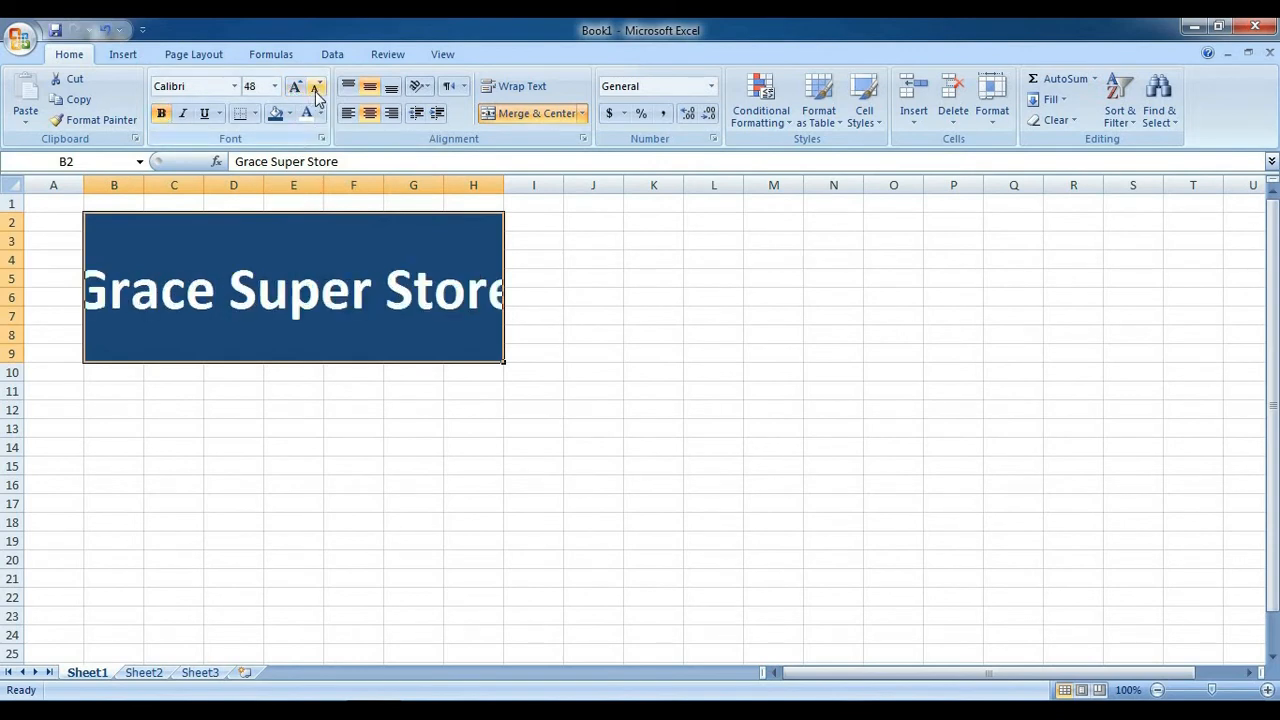
{"action": "left_click", "coordinate": [317, 93]}
{"action": "left_click", "coordinate": [326, 470]}
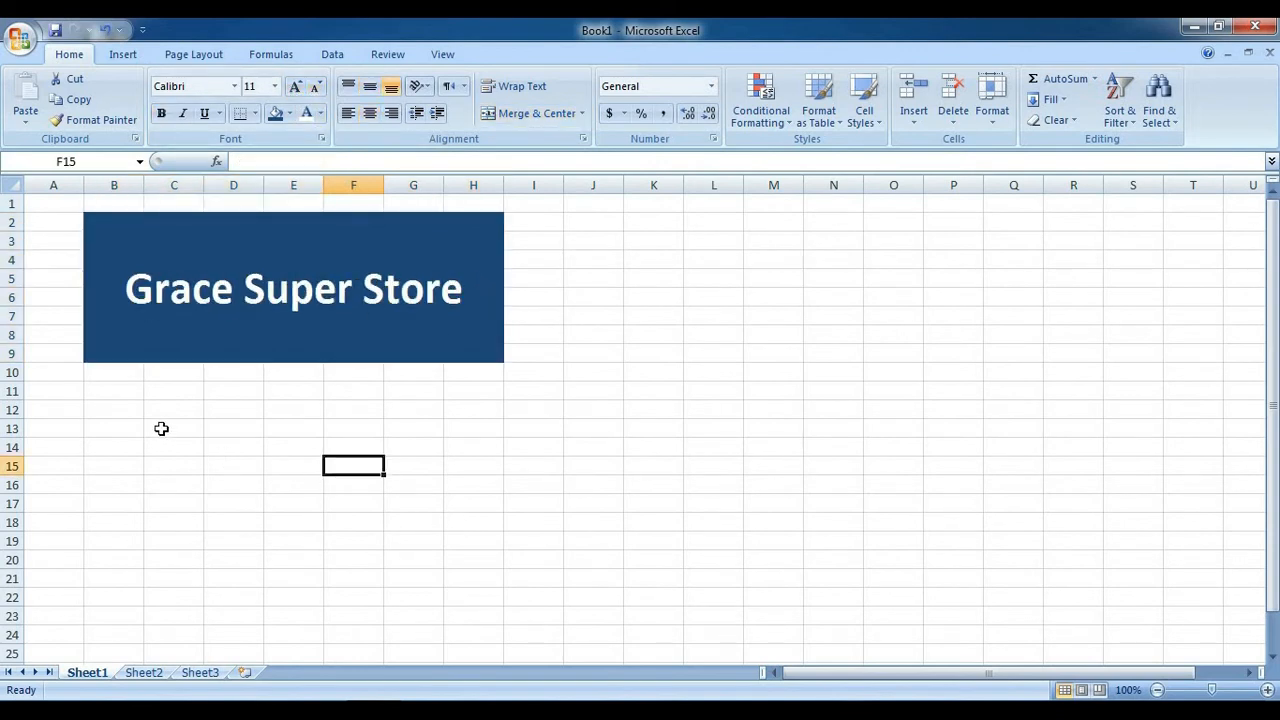
Enter the headings Sr#, Item, Nature, Quantity, Price/Item and Total Price in cells B11:G11 and make them bold
{"action": "left_click", "coordinate": [135, 392]}
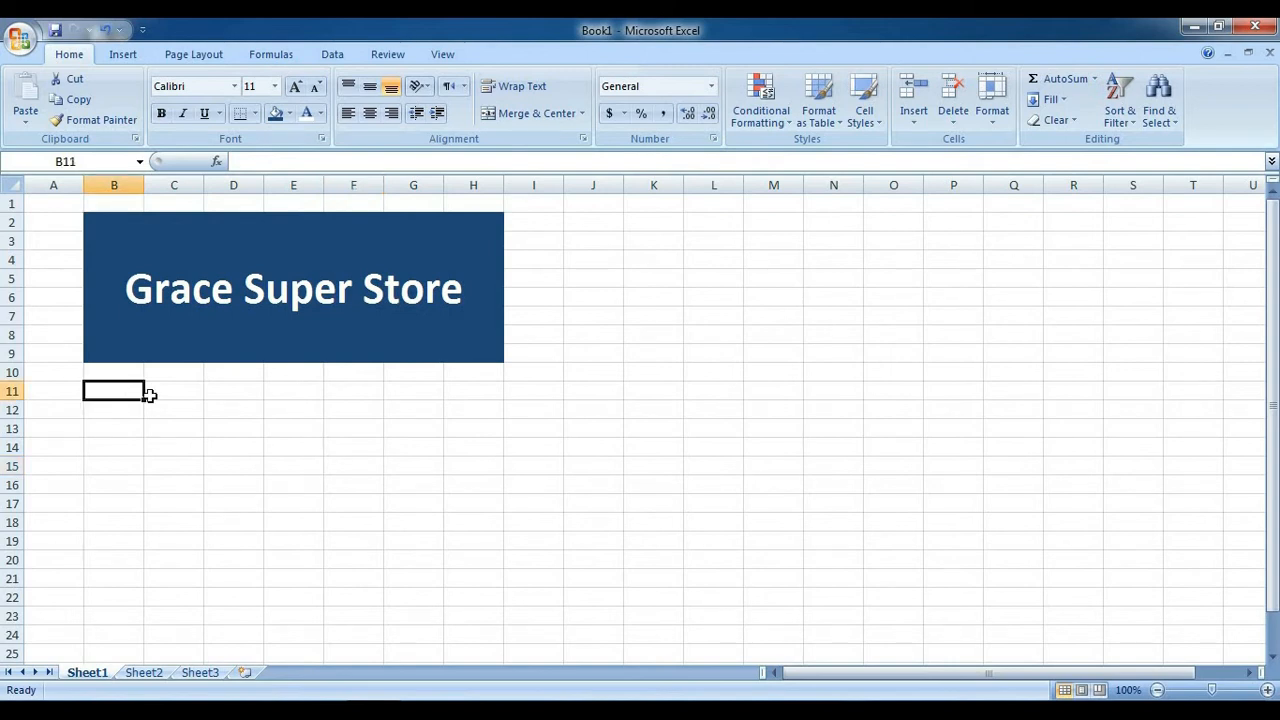
{"action": "type", "text": "Sr#"}
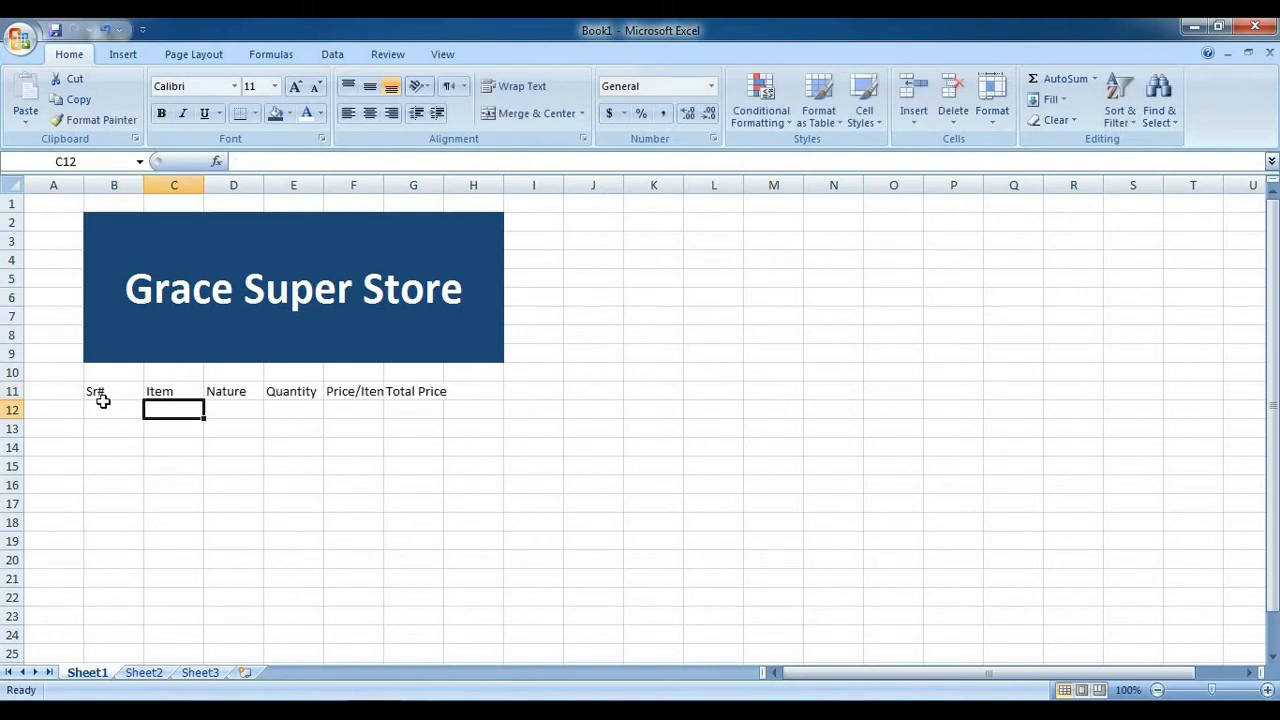
{"action": "left_click_drag", "start_coordinate": [113, 393], "coordinate": [420, 388]}
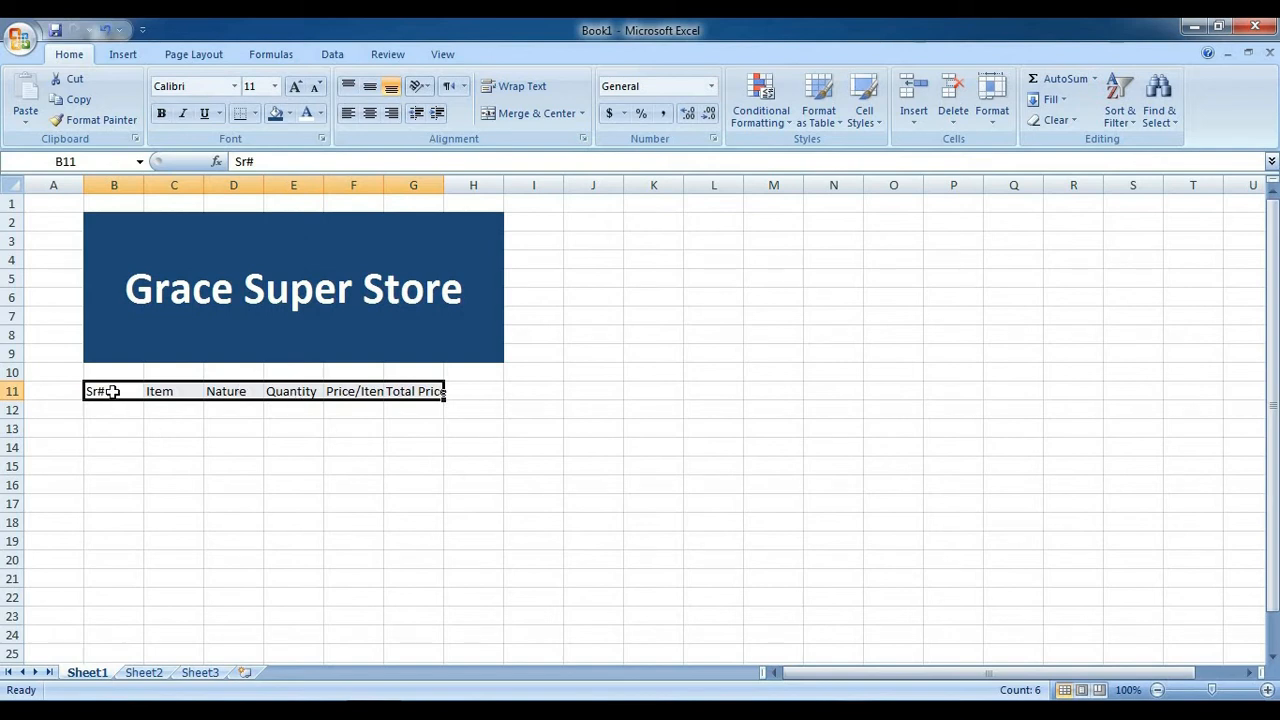
{"action": "left_click", "coordinate": [162, 114]}
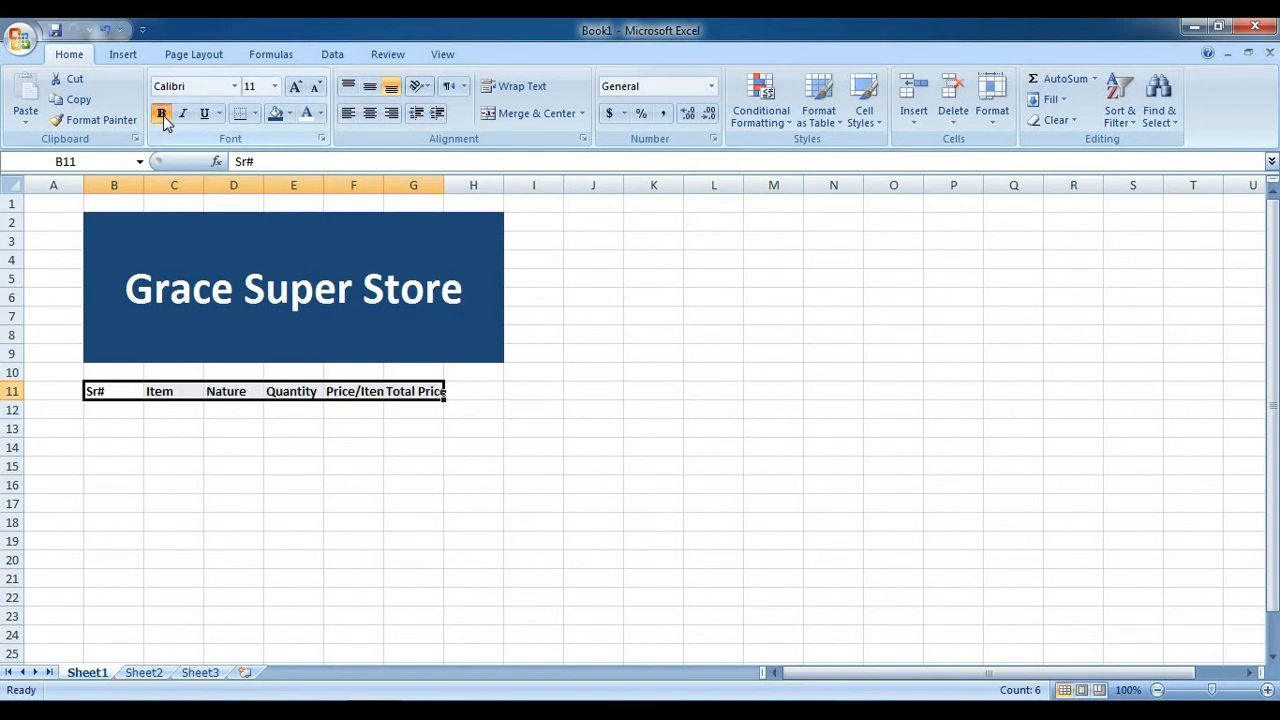
{"action": "left_click", "coordinate": [447, 442]}
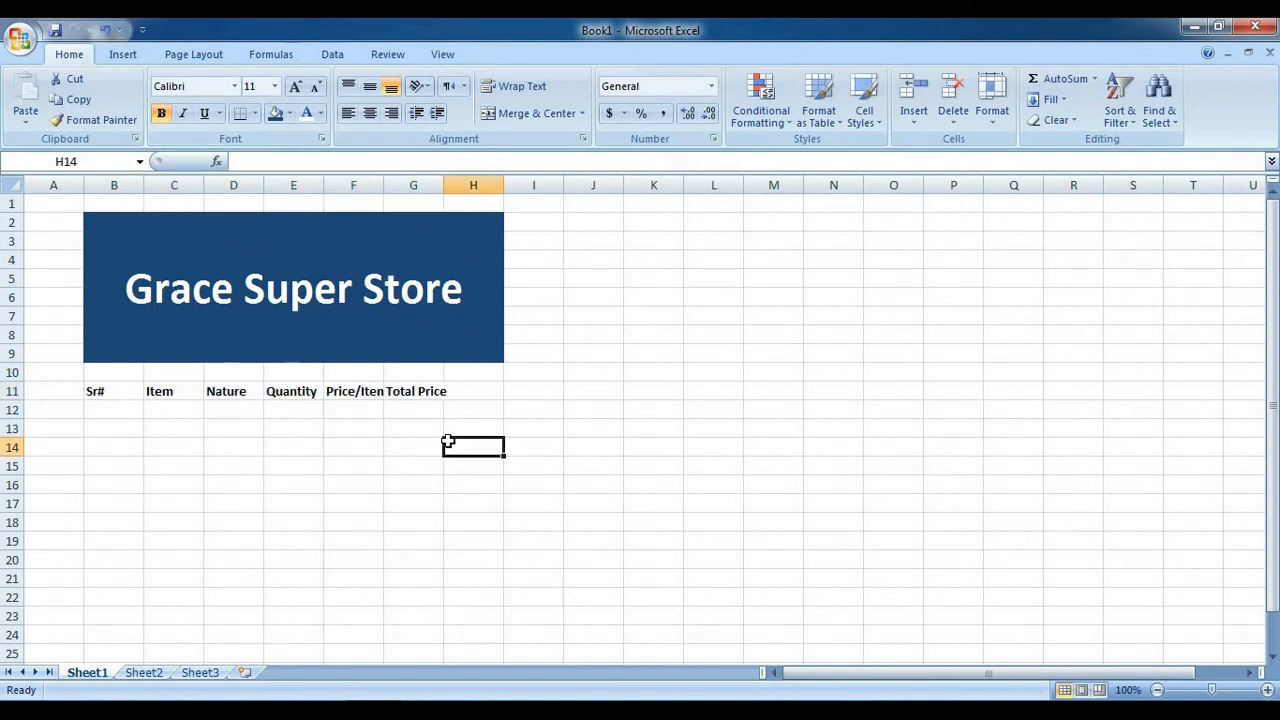
Widen column G slightly so that the Total Price heading fits in its cell
{"action": "left_click", "coordinate": [432, 390]}
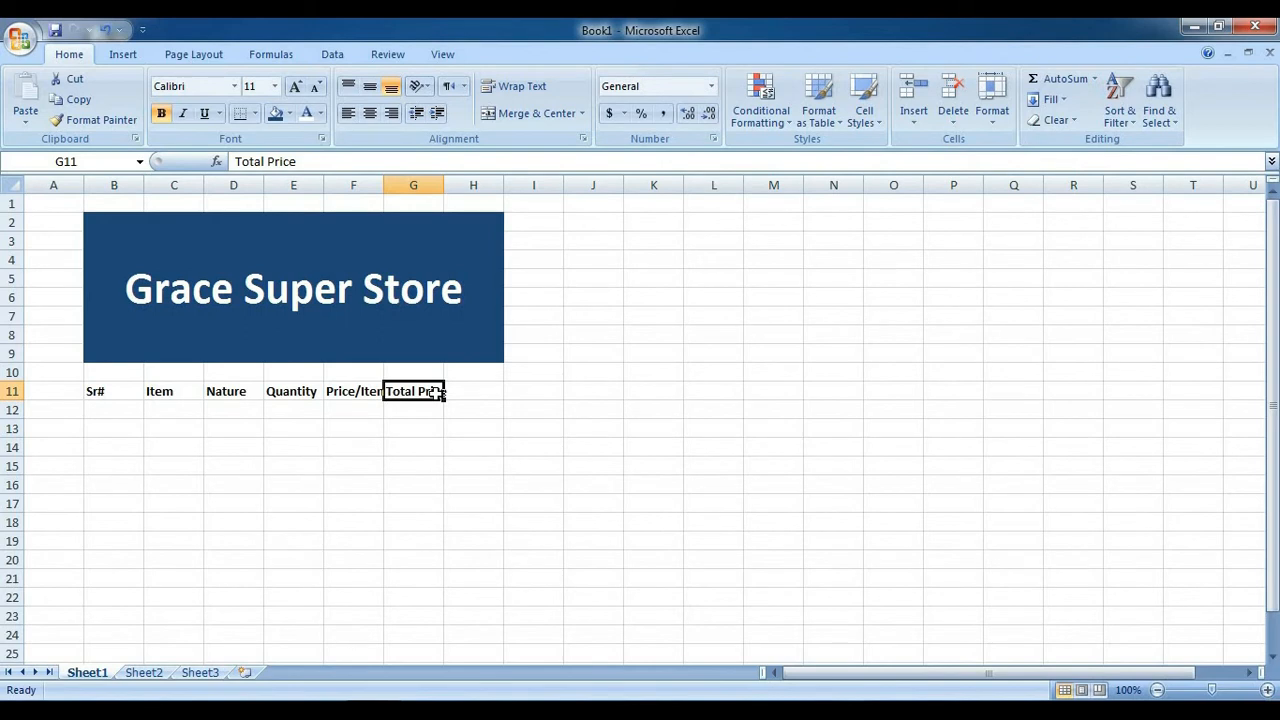
{"action": "left_click_drag", "start_coordinate": [117, 392], "coordinate": [420, 390]}
{"action": "left_click", "coordinate": [420, 390]}
{"action": "left_click_drag", "start_coordinate": [444, 185], "coordinate": [452, 185]}
{"action": "right_click", "coordinate": [446, 186]}
{"action": "left_click", "coordinate": [497, 482]}
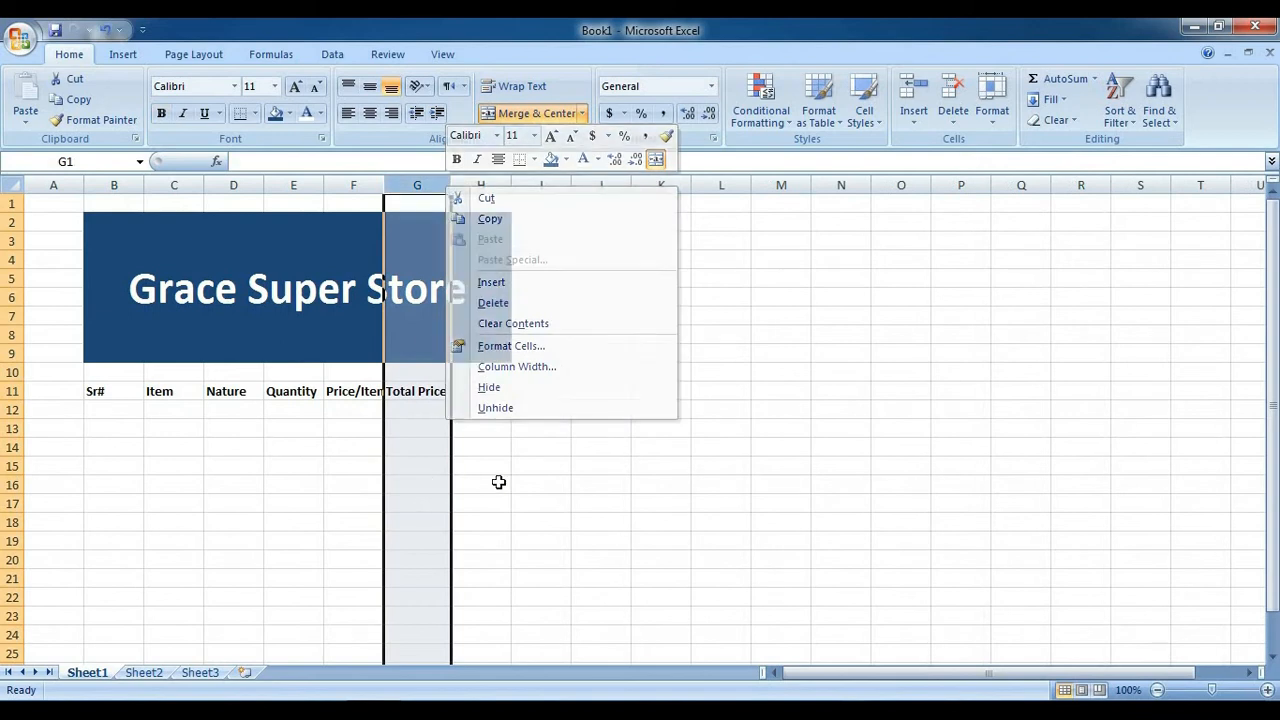
AutoFit column F so that the Price/Item heading fits in its cell
{"action": "left_click", "coordinate": [356, 395]}
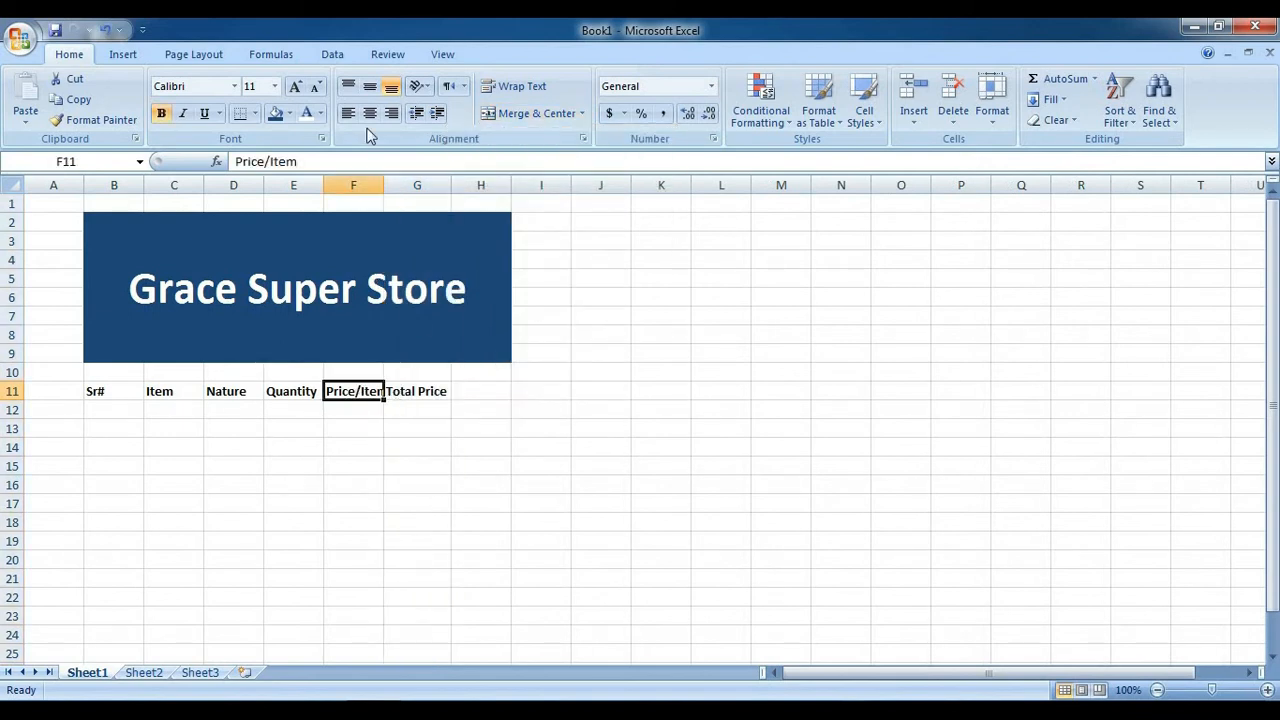
{"action": "double_click", "coordinate": [384, 185]}
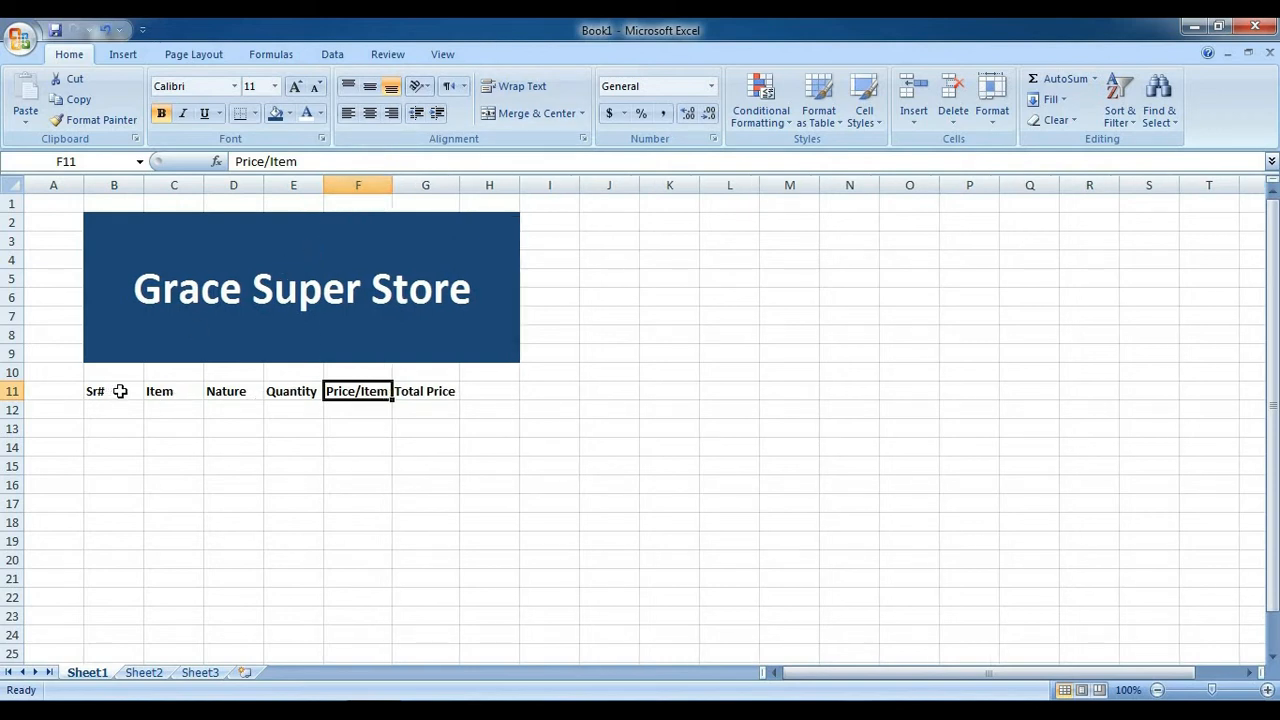
Fill the heading cells B11:G11 with the title's dark blue and change their text color to white
{"action": "left_click_drag", "start_coordinate": [119, 391], "coordinate": [412, 390]}
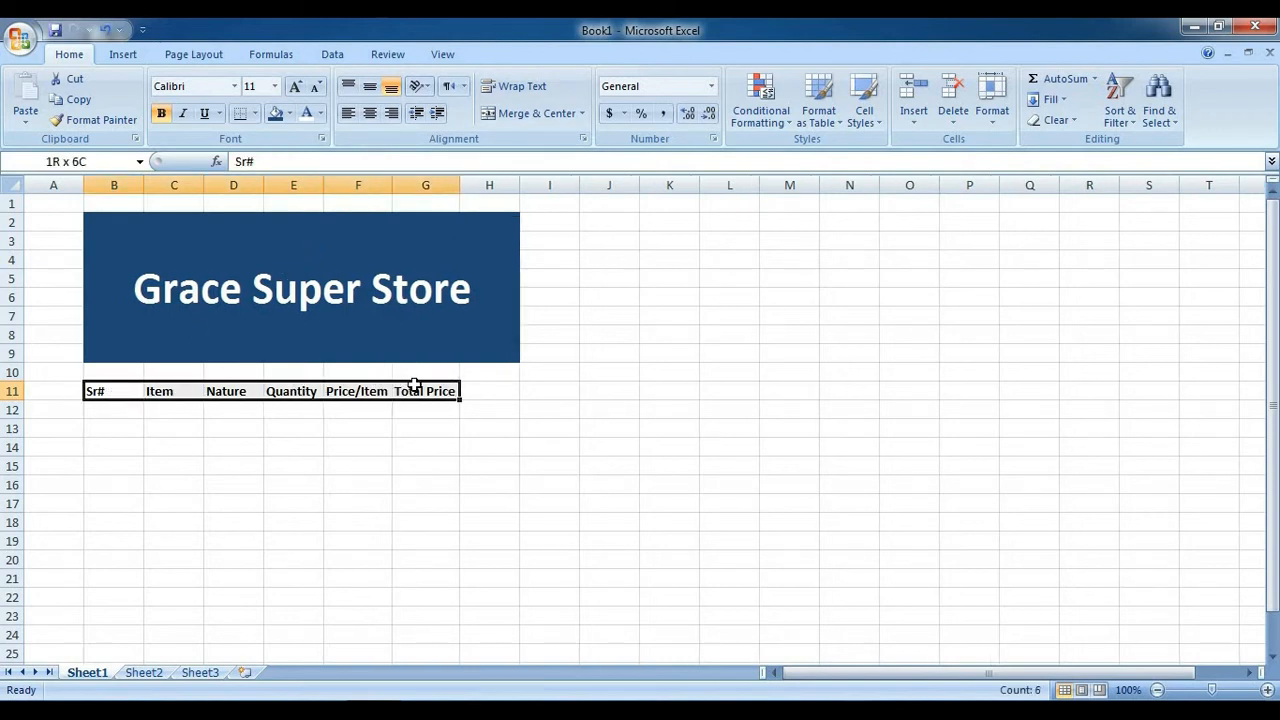
{"action": "left_click", "coordinate": [275, 113]}
{"action": "left_click", "coordinate": [306, 113]}
{"action": "left_click", "coordinate": [449, 499]}
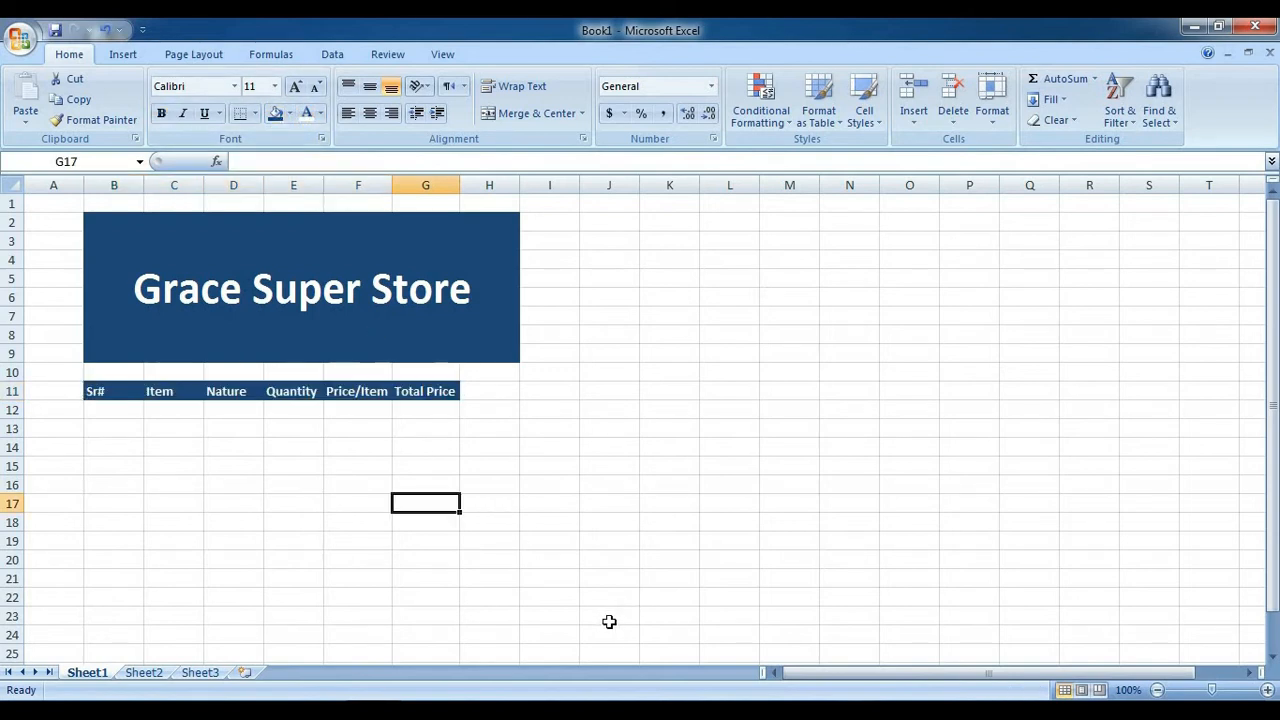
Unmerge the Grace Super Store title banner and merge and center it again across B2:G9
{"action": "scroll", "coordinate": [226, 460], "scroll_direction": "up", "scroll_amount": 1}
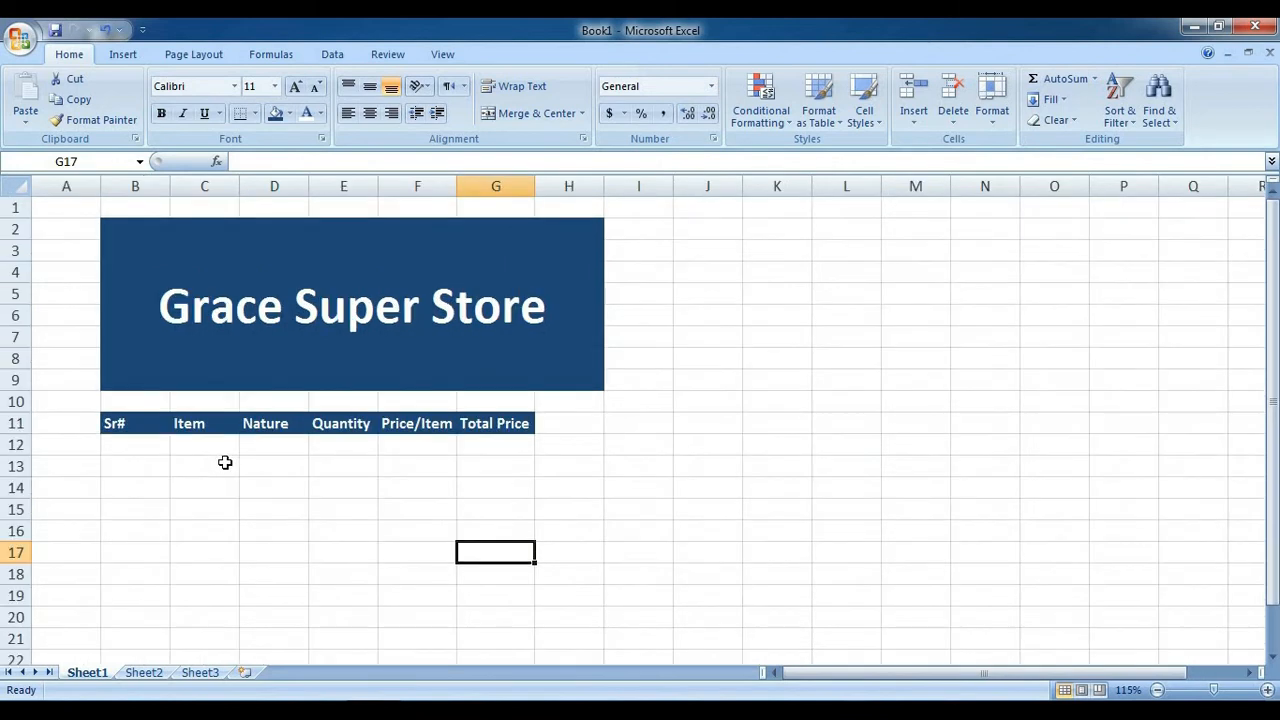
{"action": "scroll", "coordinate": [226, 460], "scroll_direction": "up", "scroll_amount": 1}
{"action": "scroll", "coordinate": [224, 460], "scroll_direction": "up", "scroll_amount": 1}
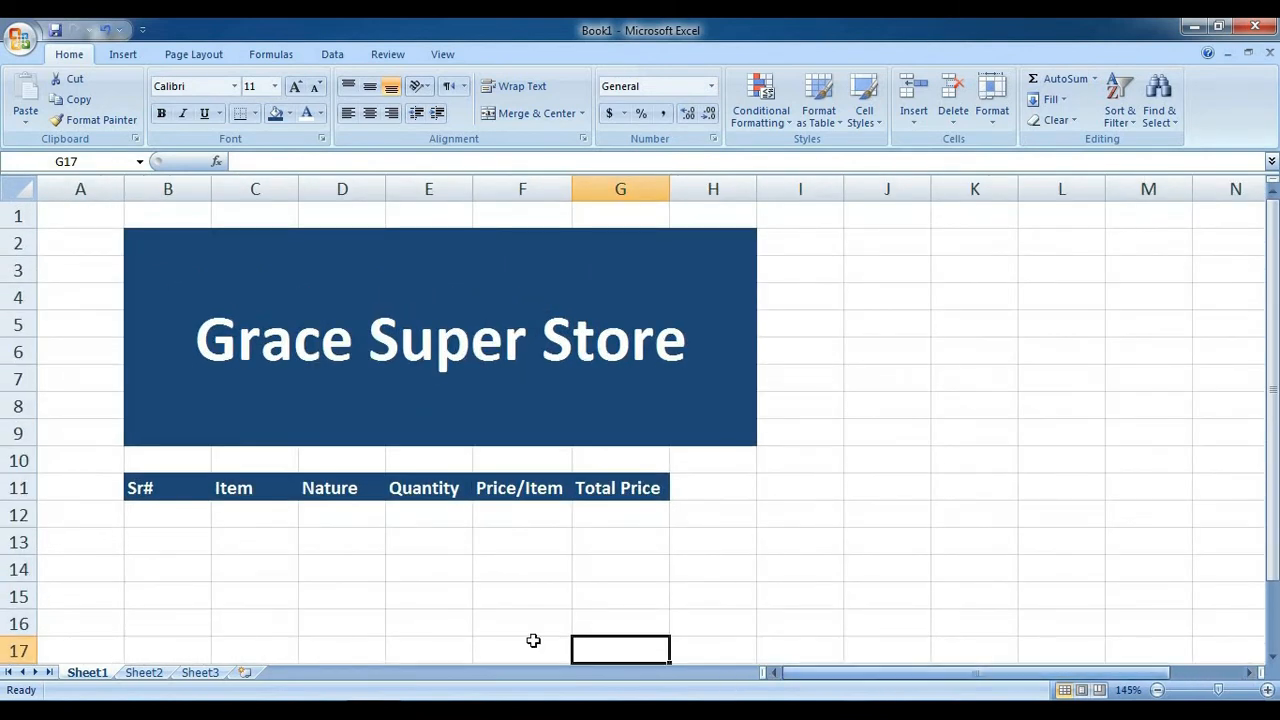
{"action": "left_click", "coordinate": [191, 516]}
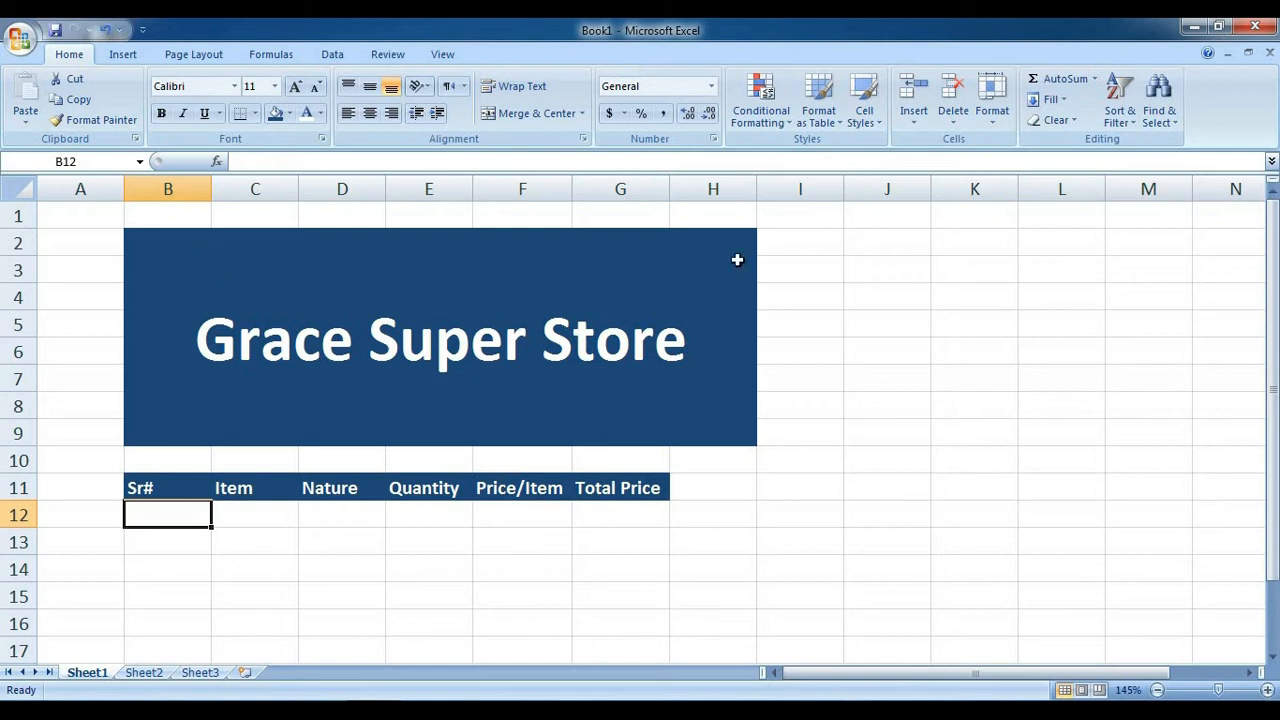
{"action": "left_click", "coordinate": [492, 286]}
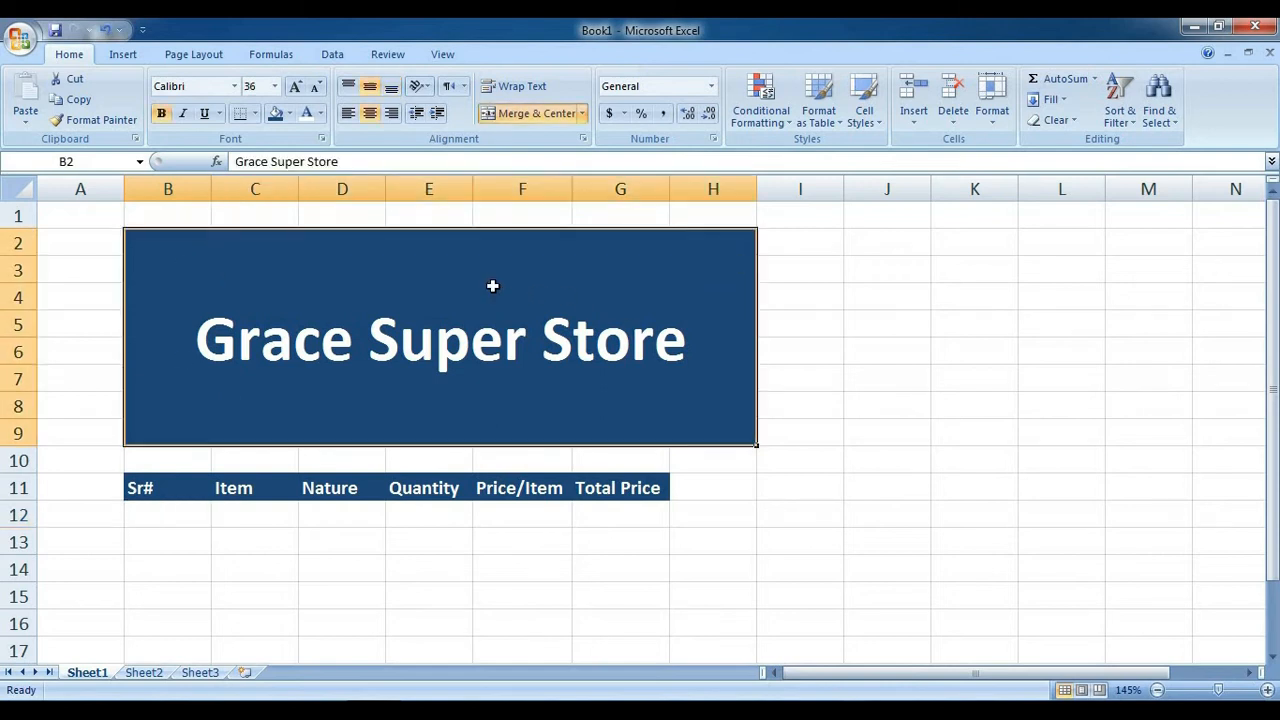
{"action": "left_click", "coordinate": [530, 113]}
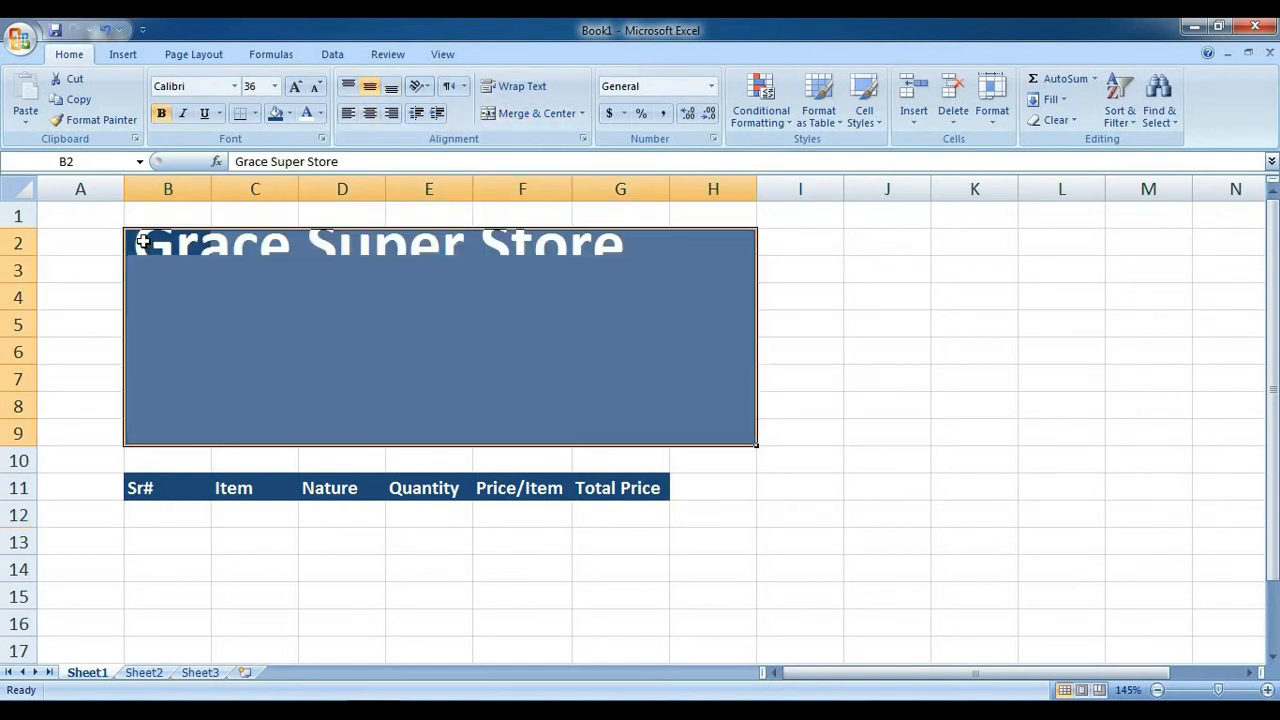
{"action": "left_click_drag", "start_coordinate": [145, 241], "coordinate": [636, 440]}
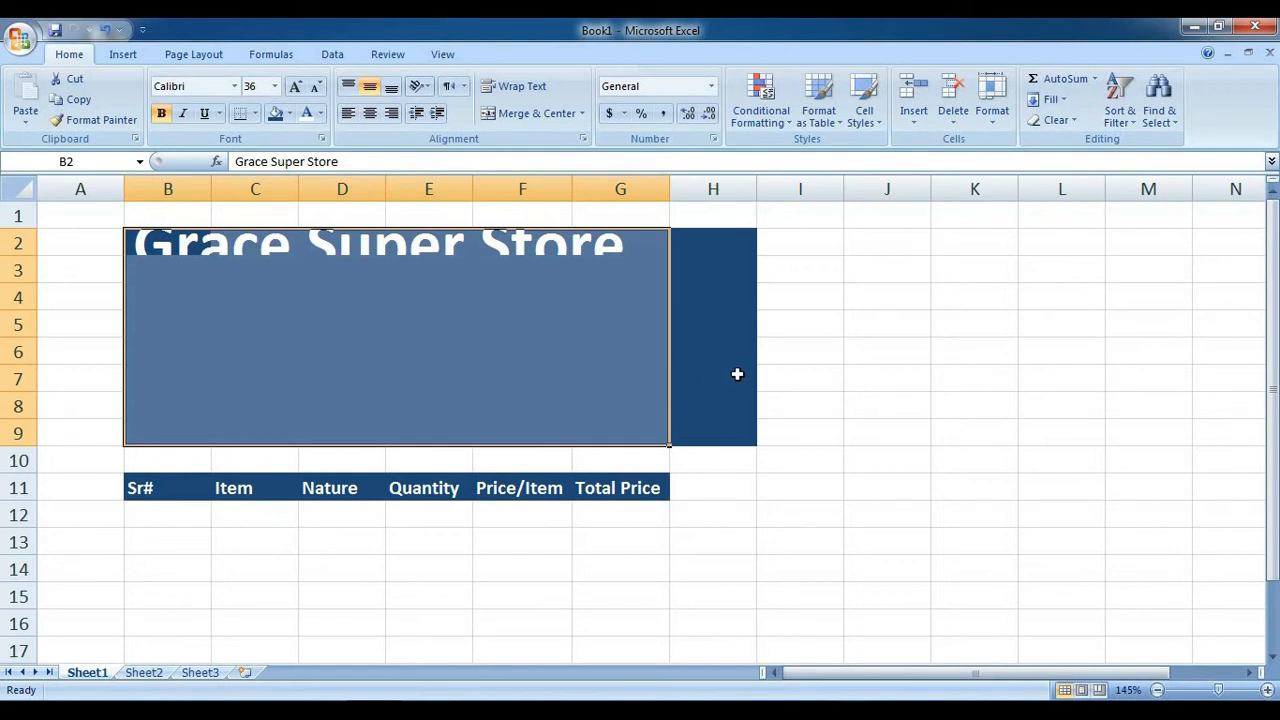
{"action": "left_click", "coordinate": [536, 113]}
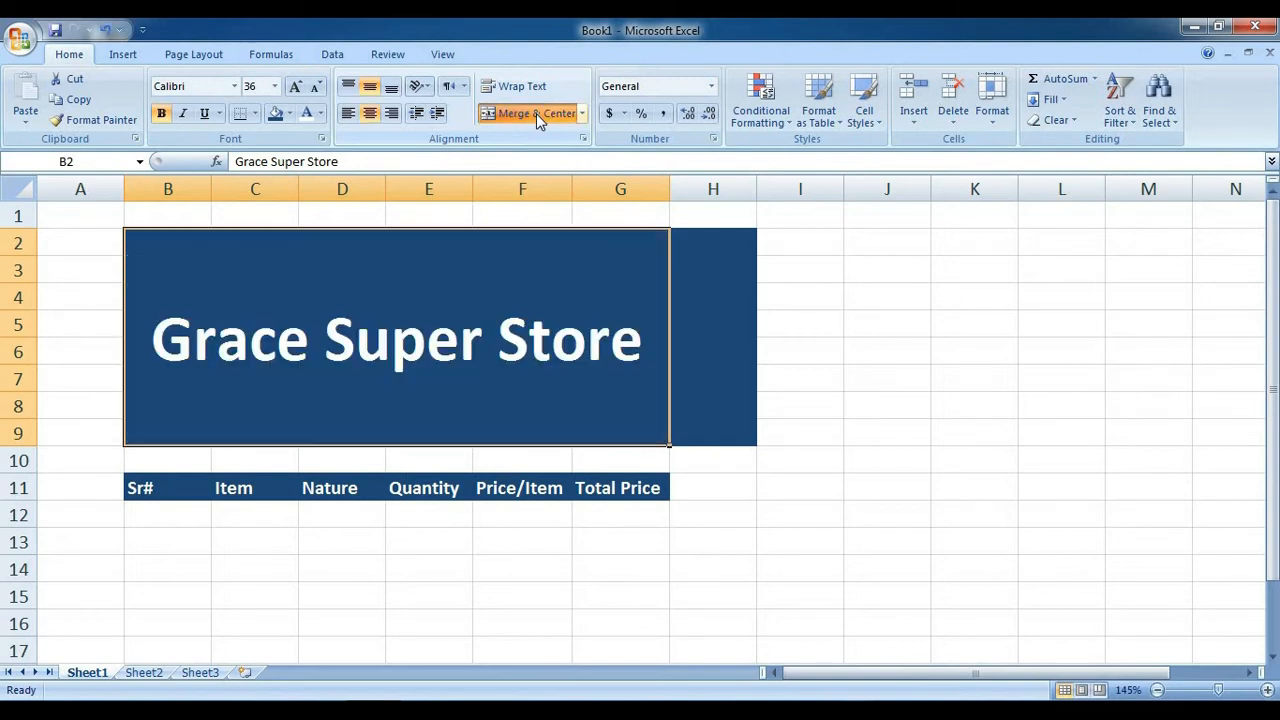
Remove the blue fill from cells H2:H9 beside the title banner by applying No Fill
{"action": "left_click", "coordinate": [712, 244]}
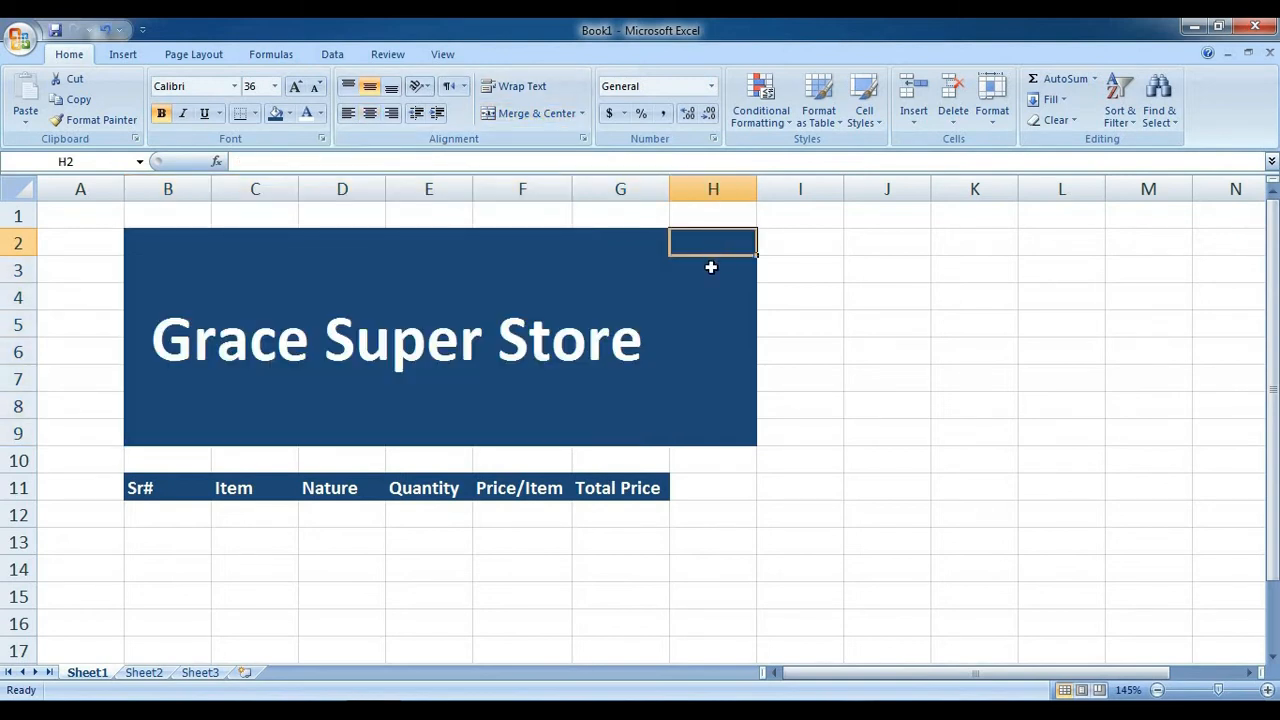
{"action": "left_click", "coordinate": [710, 321]}
{"action": "left_click", "coordinate": [709, 372]}
{"action": "left_click", "coordinate": [706, 430]}
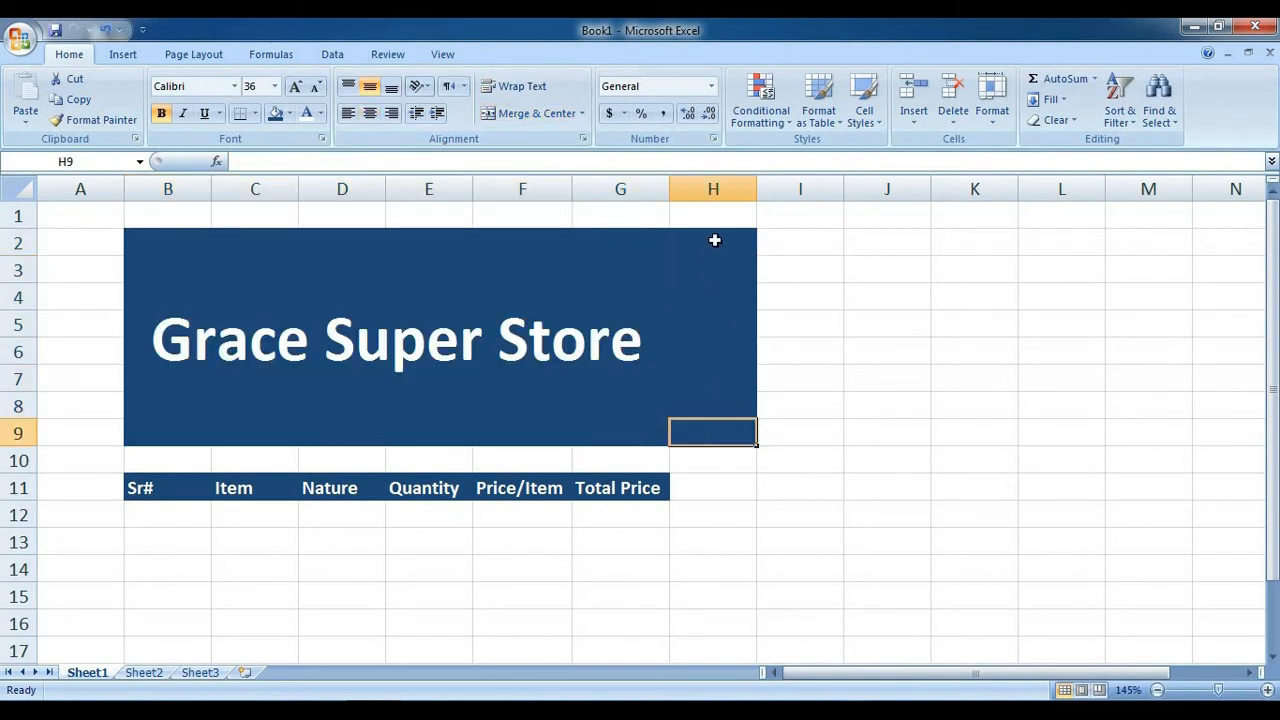
{"action": "left_click_drag", "start_coordinate": [714, 240], "coordinate": [706, 437]}
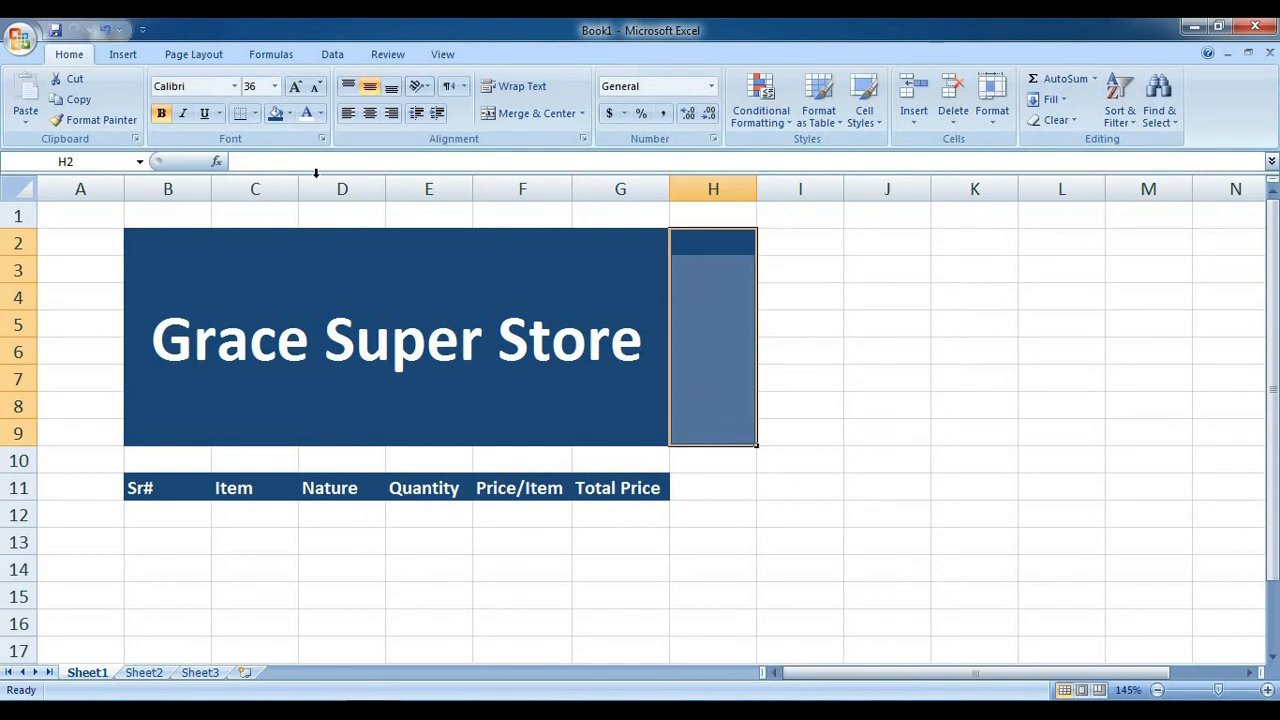
{"action": "left_click", "coordinate": [289, 113]}
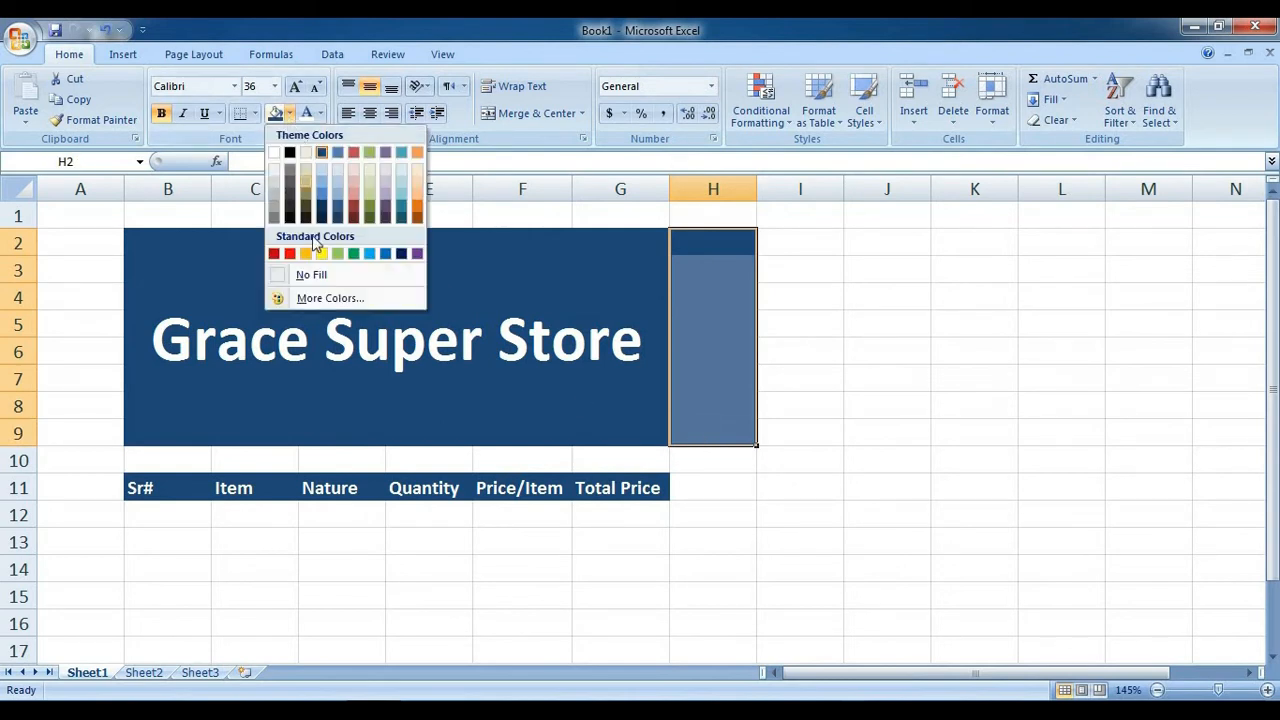
{"action": "left_click", "coordinate": [321, 275]}
{"action": "left_click", "coordinate": [791, 494]}
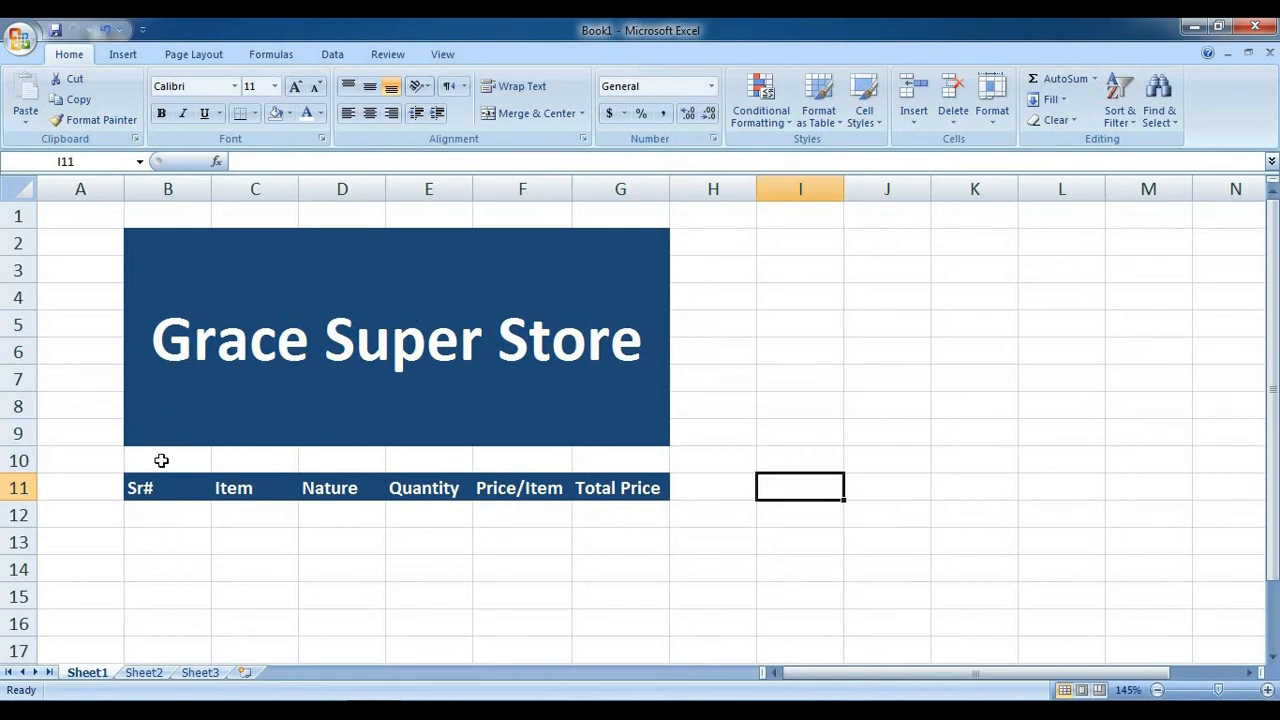
Enter 1 in cell B12 and fill the serial numbers as a series up to 5 in B16
{"action": "left_click", "coordinate": [174, 522]}
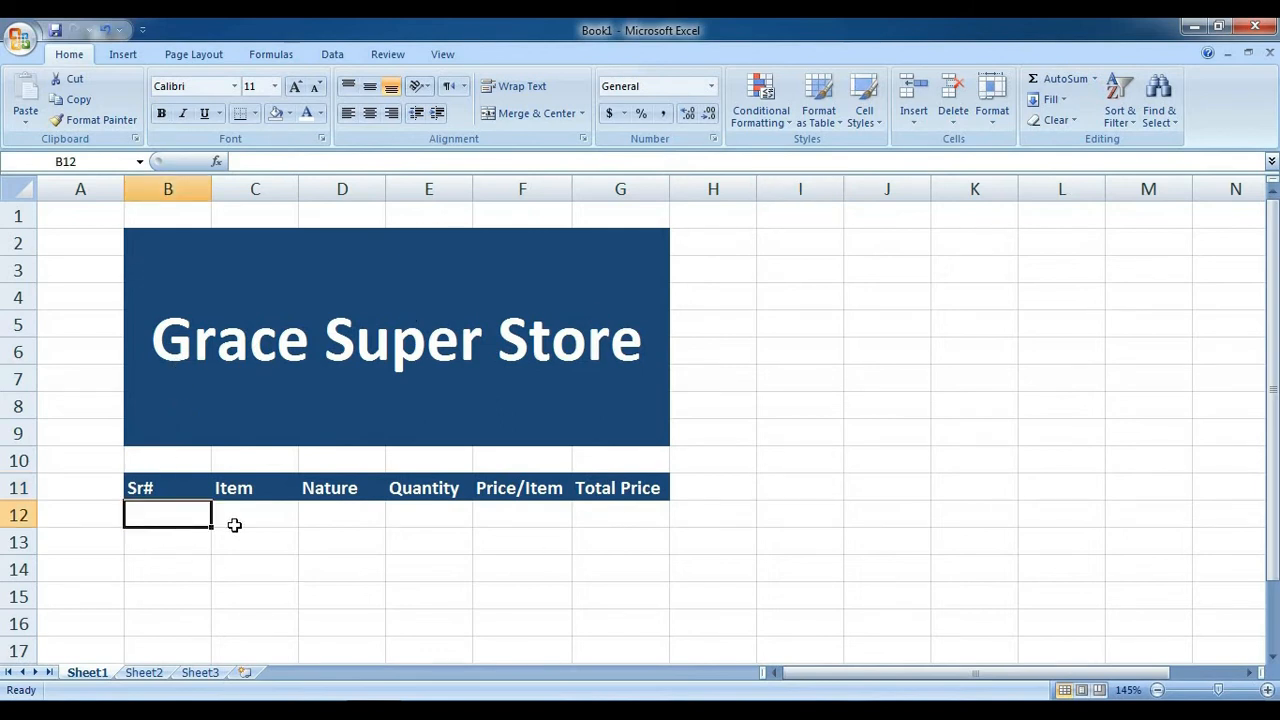
{"action": "scroll", "coordinate": [266, 523], "scroll_direction": "down", "scroll_amount": 1}
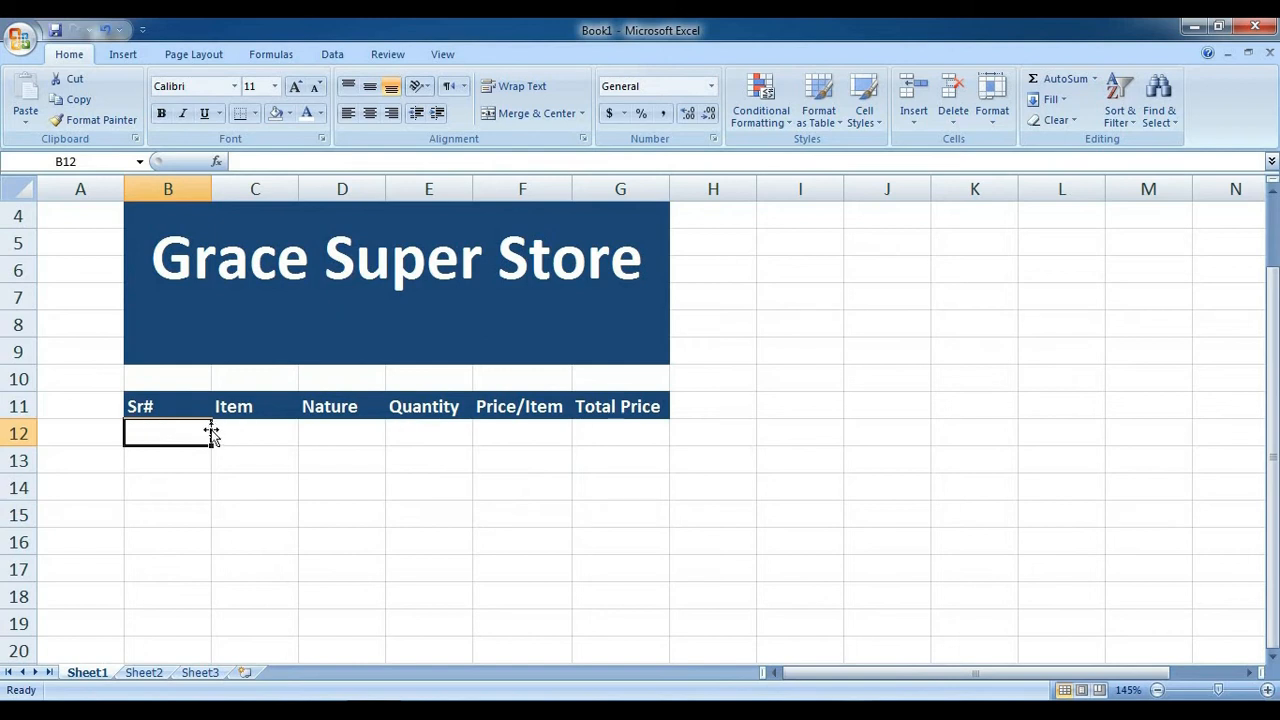
{"action": "type", "text": "1"}
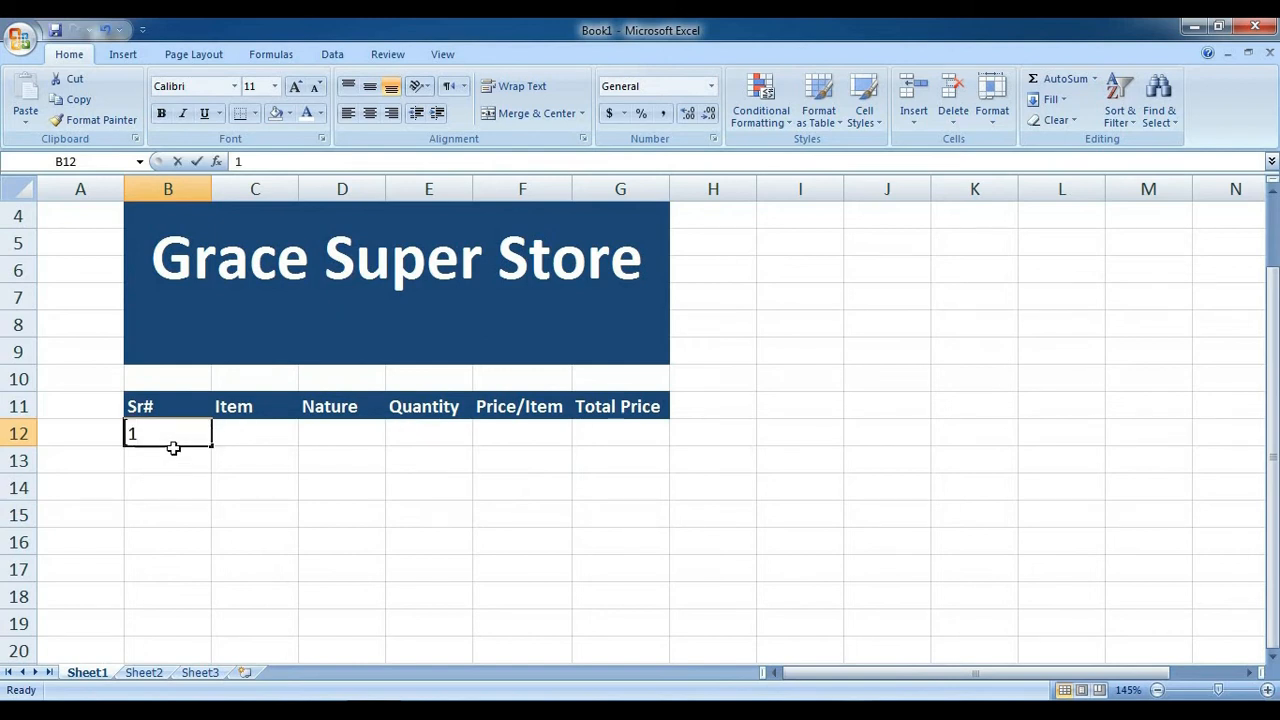
{"action": "key", "text": "Return"}
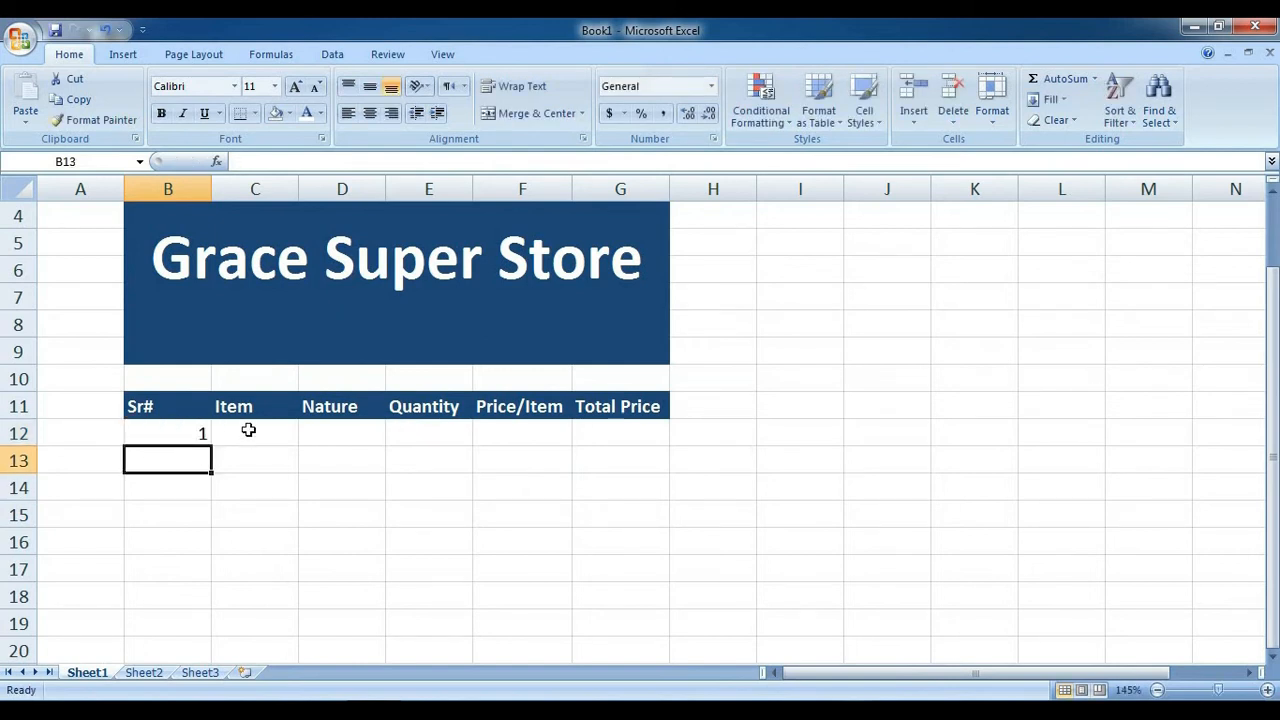
{"action": "left_click", "coordinate": [192, 438]}
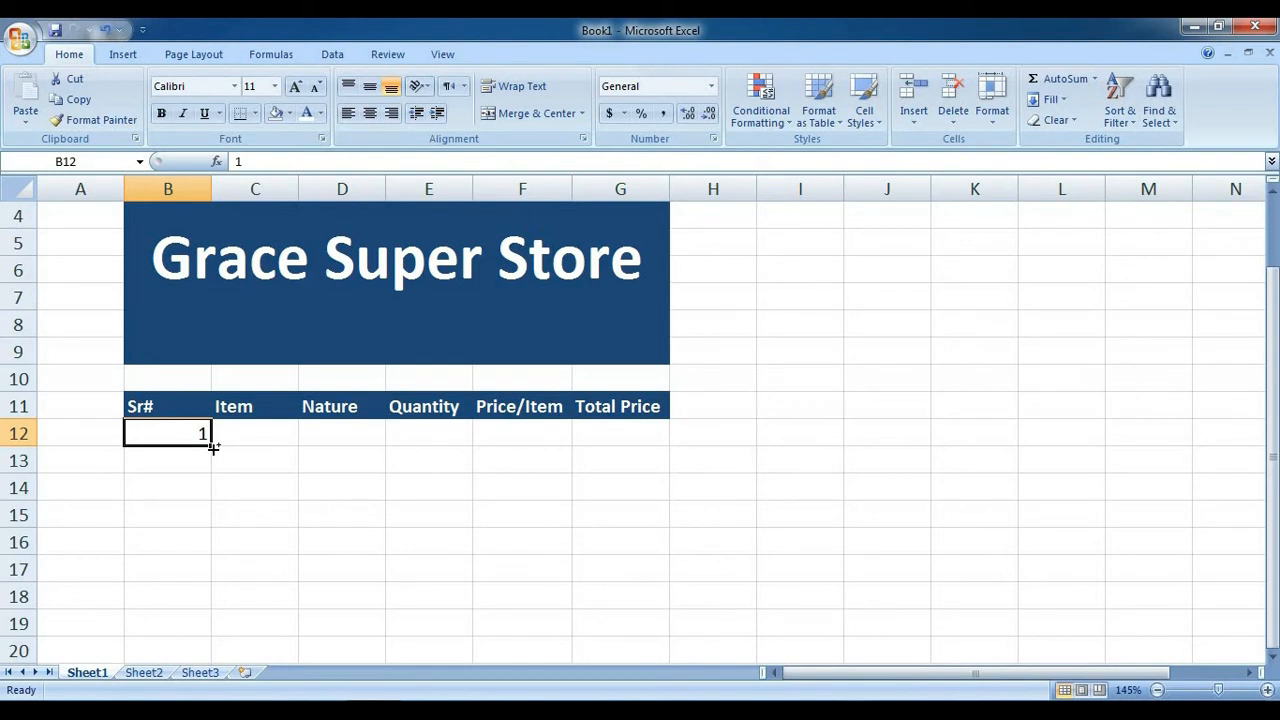
{"action": "left_click_drag", "start_coordinate": [213, 448], "coordinate": [219, 355]}
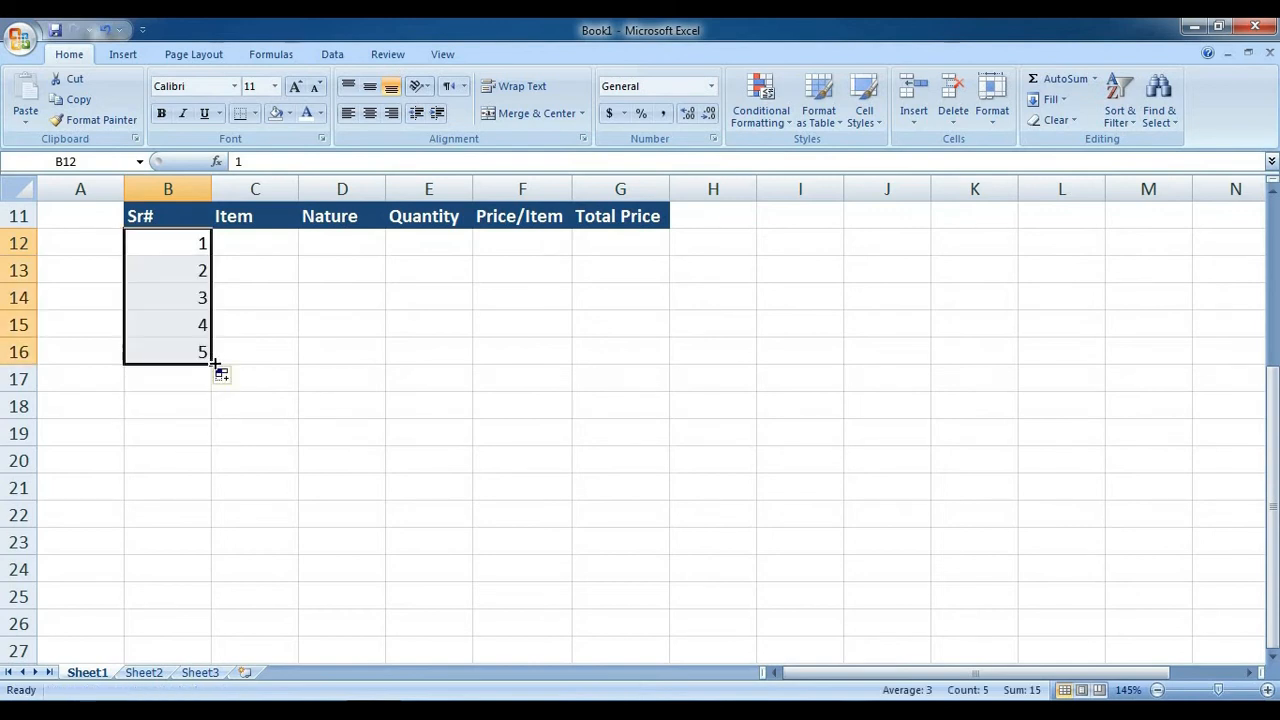
Center the headings in cells B11:G11 horizontally
{"action": "scroll", "coordinate": [282, 436], "scroll_direction": "up", "scroll_amount": 3}
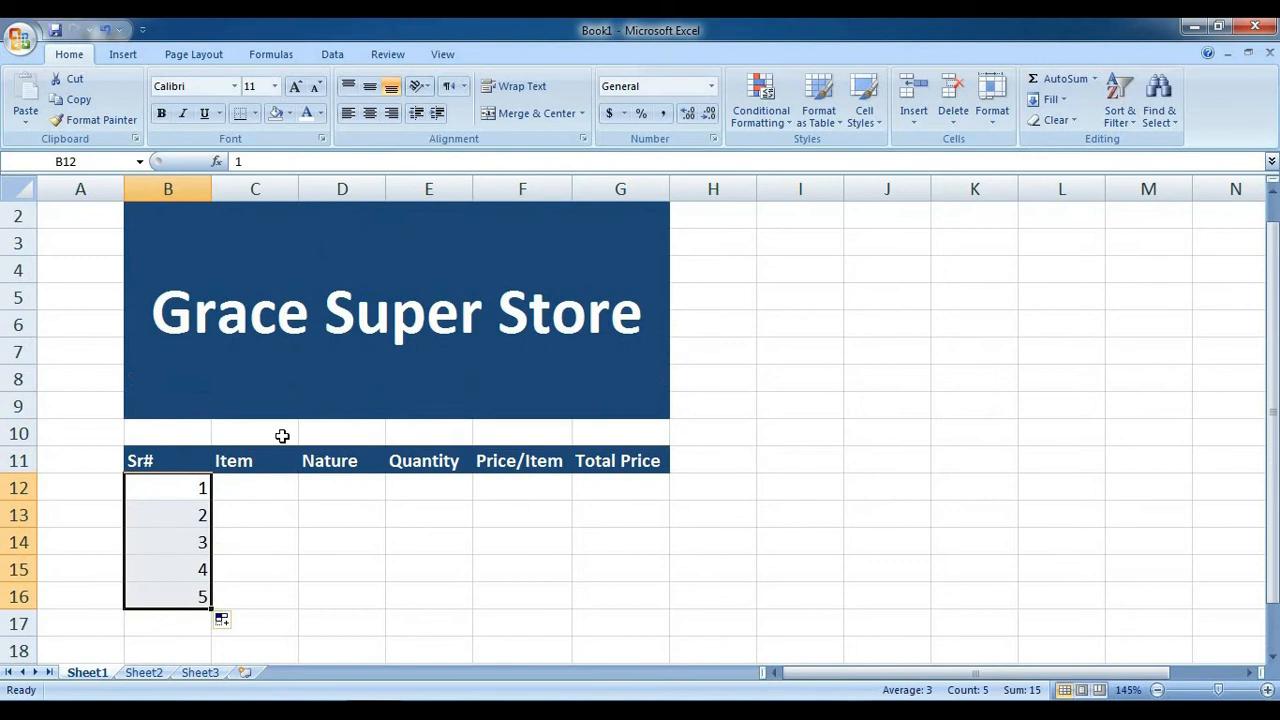
{"action": "left_click", "coordinate": [267, 490]}
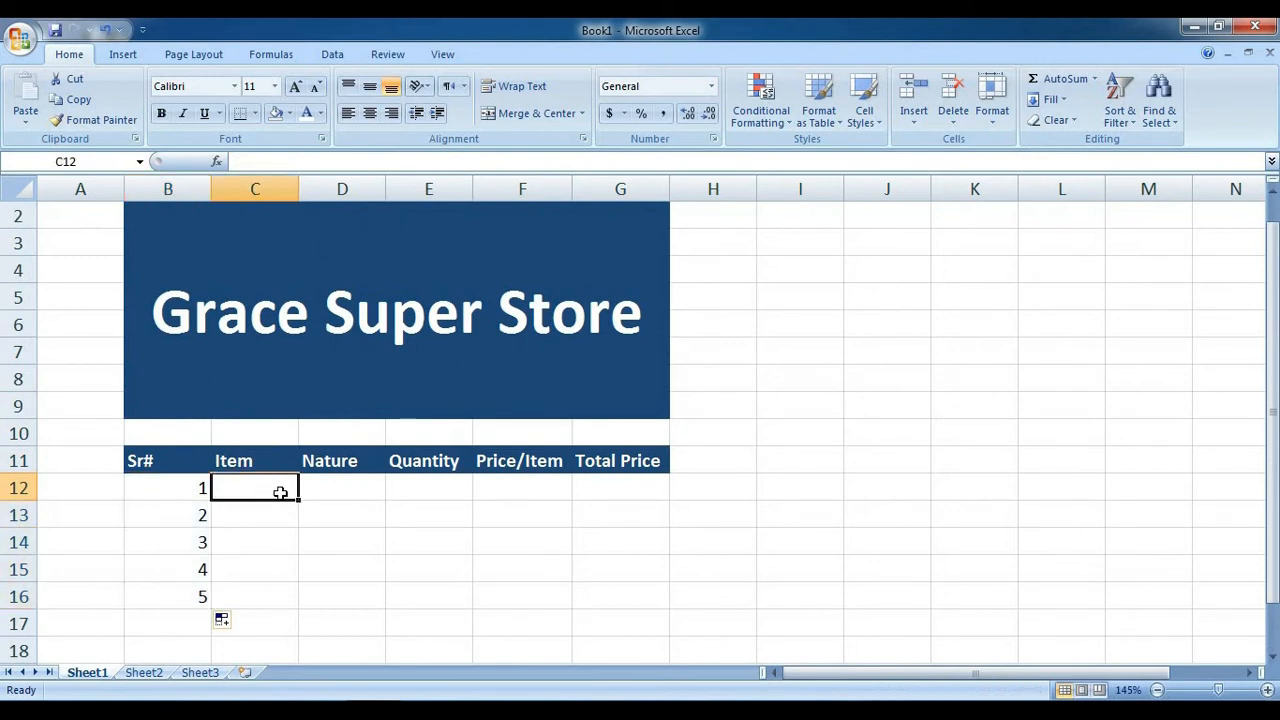
{"action": "left_click_drag", "start_coordinate": [140, 460], "coordinate": [664, 460]}
{"action": "left_click", "coordinate": [369, 112]}
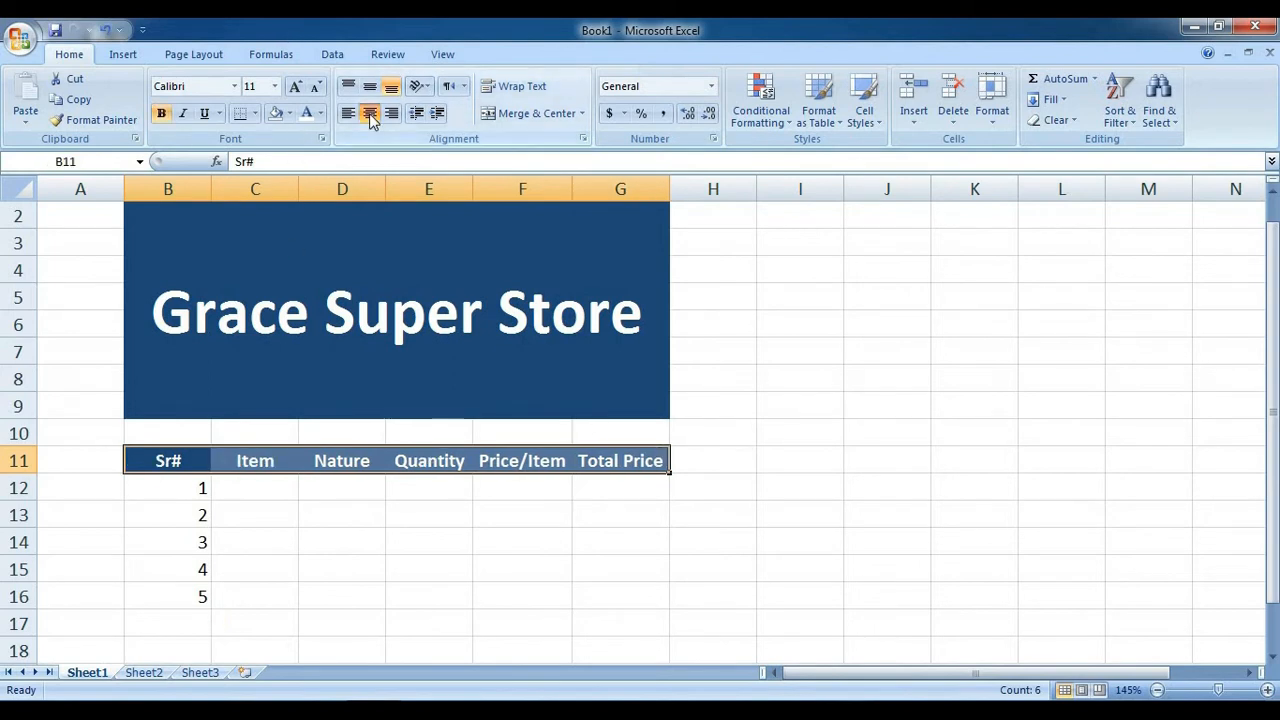
{"action": "left_click", "coordinate": [522, 568]}
Enter the items Sugar, Rice and Oil in cells C12:C14 of the Item column
{"action": "left_click", "coordinate": [255, 489]}
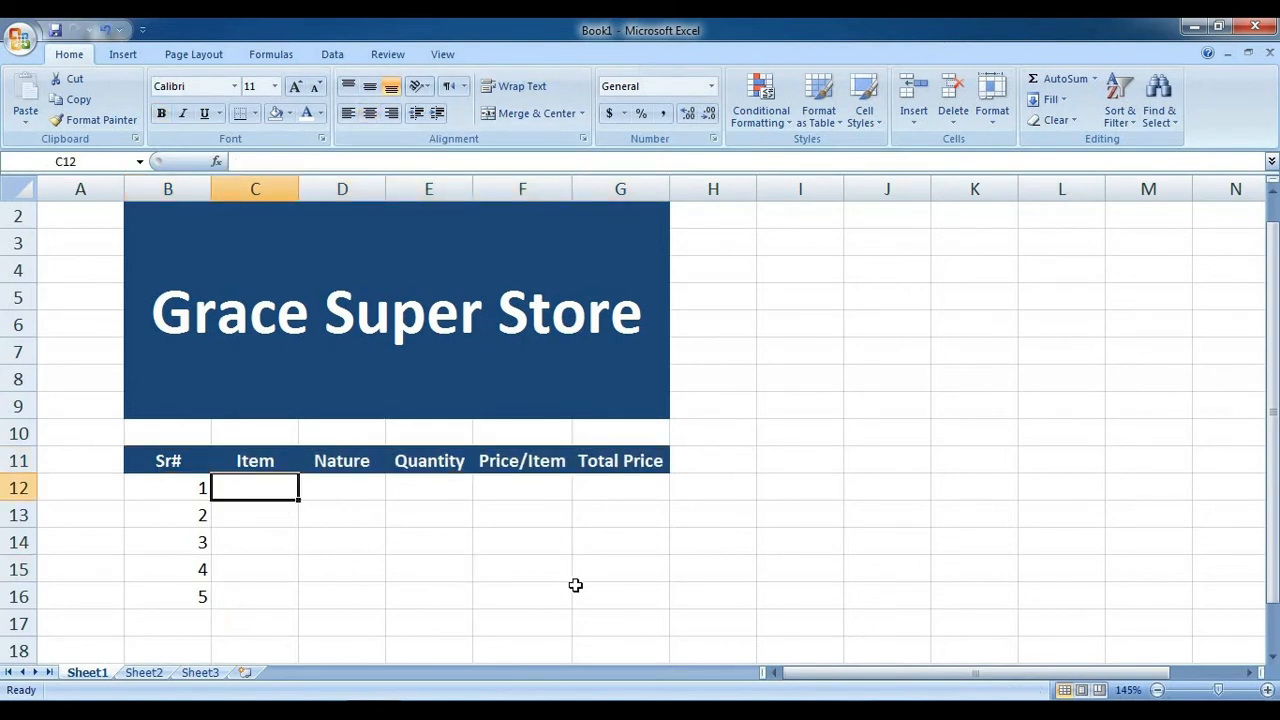
{"action": "type", "text": "Sugar"}
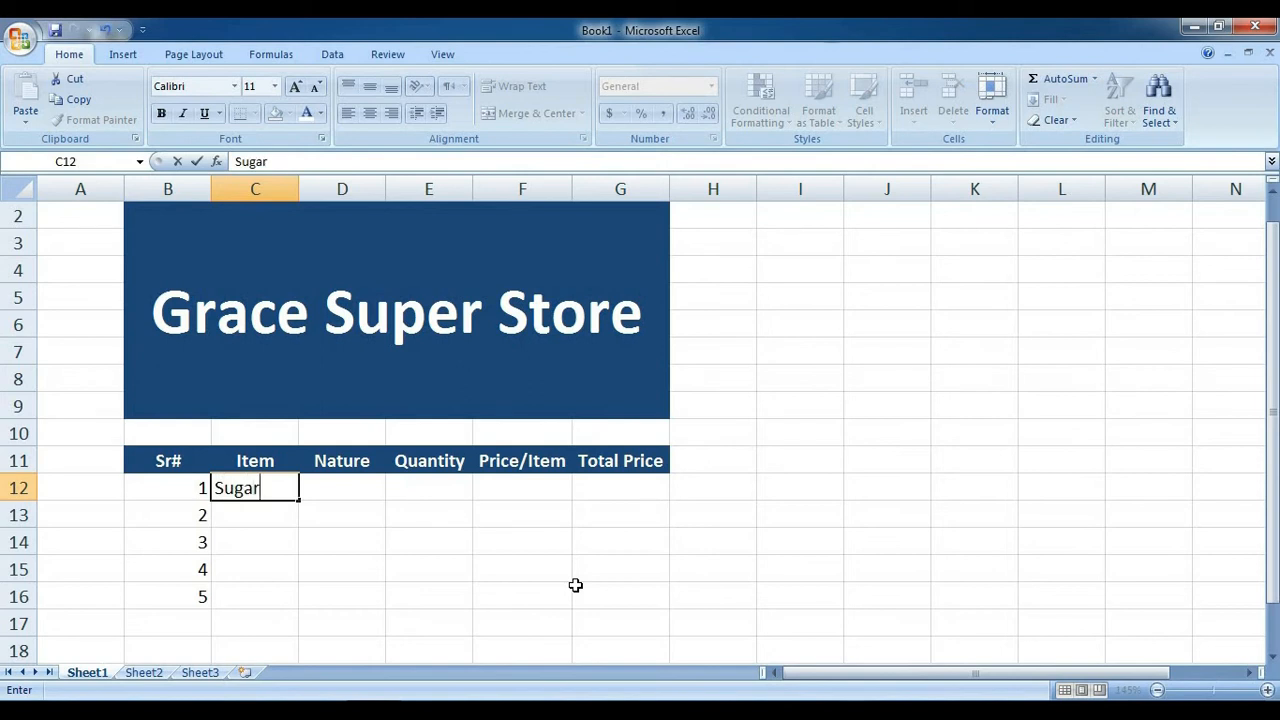
{"action": "key", "text": "Return"}
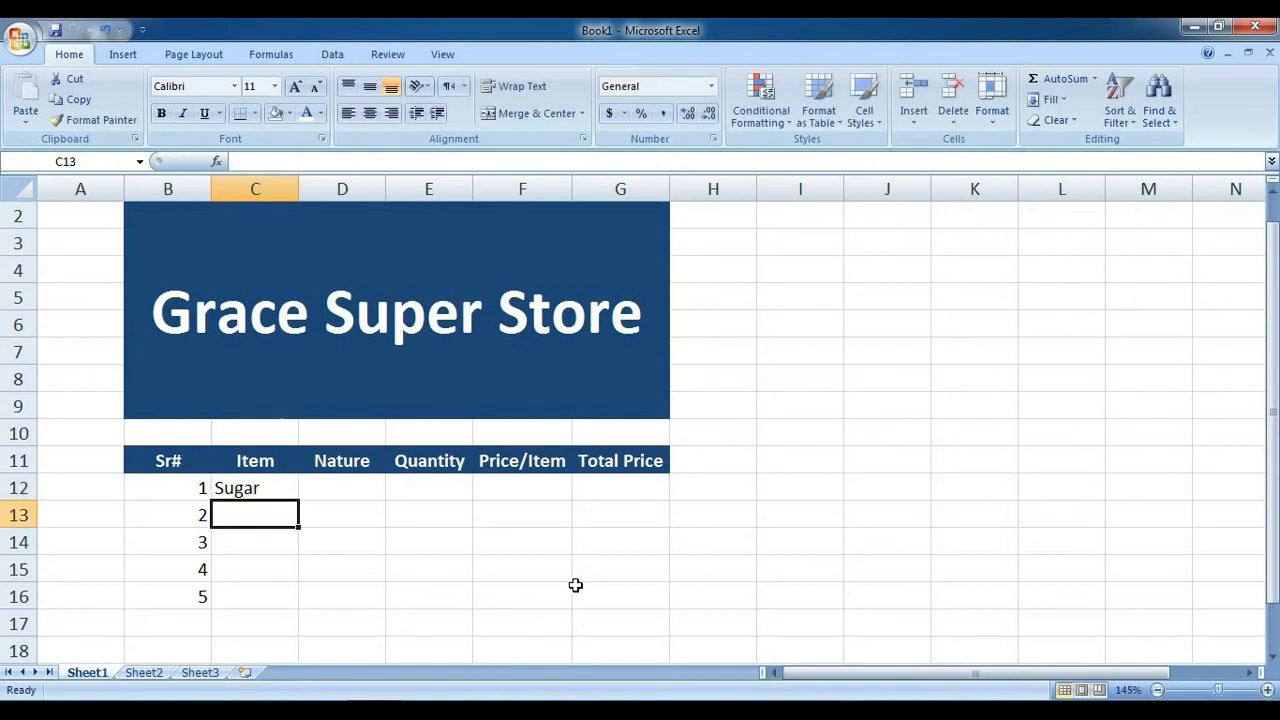
{"action": "type", "text": "Rice"}
{"action": "key", "text": "Return"}
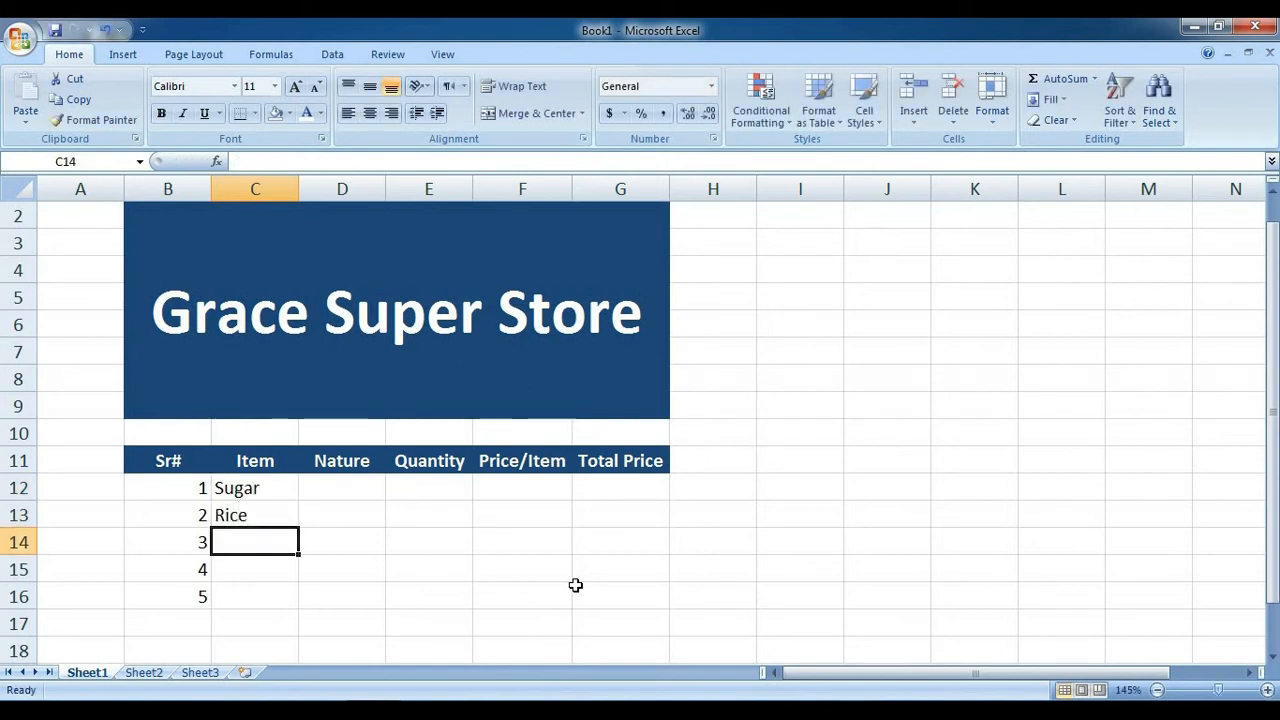
{"action": "type", "text": "Oi"}
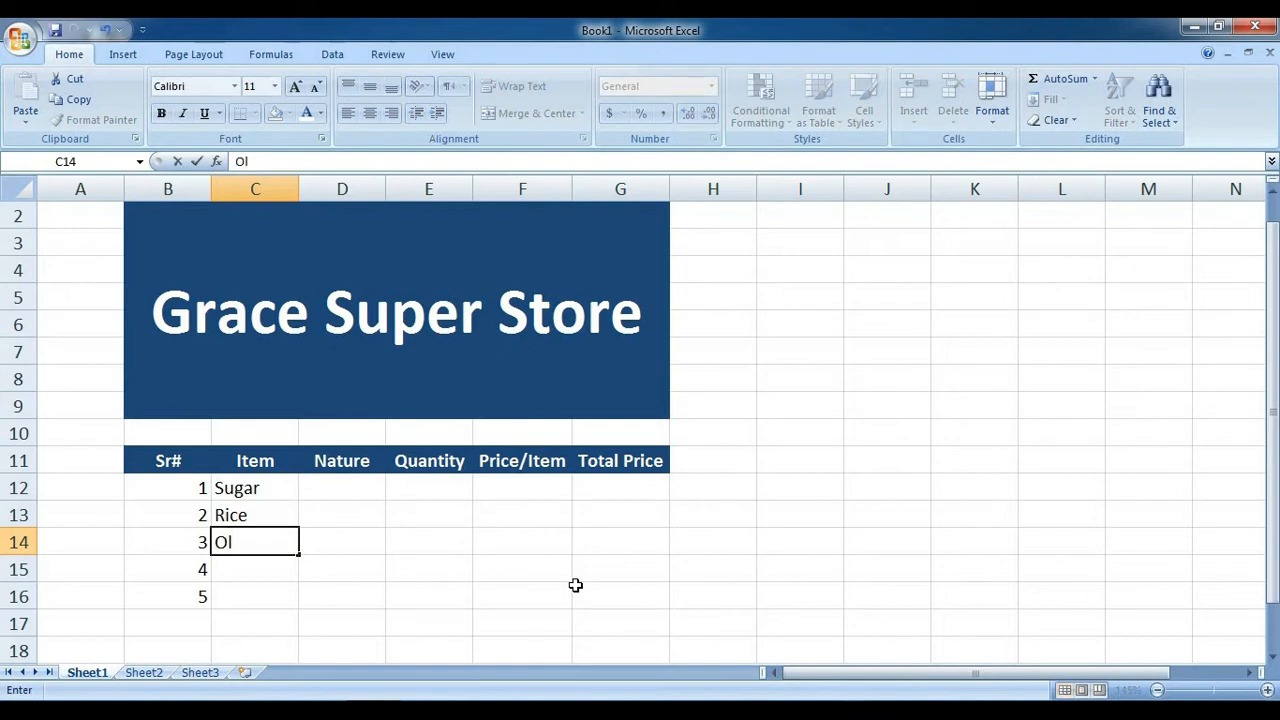
{"action": "type", "text": "l"}
{"action": "key", "text": "Return"}
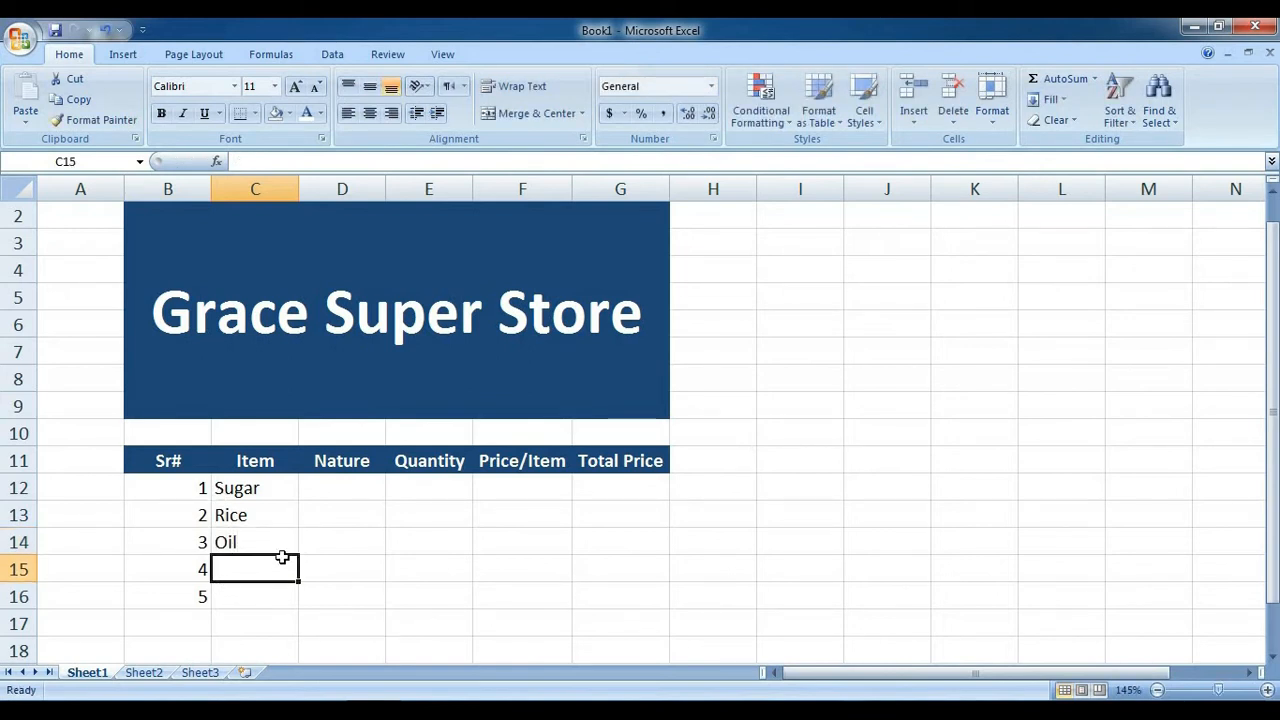
Enter the units KG, KG and Litters in cells D12:D14 of the Nature column
{"action": "left_click", "coordinate": [260, 491]}
{"action": "left_click", "coordinate": [371, 491]}
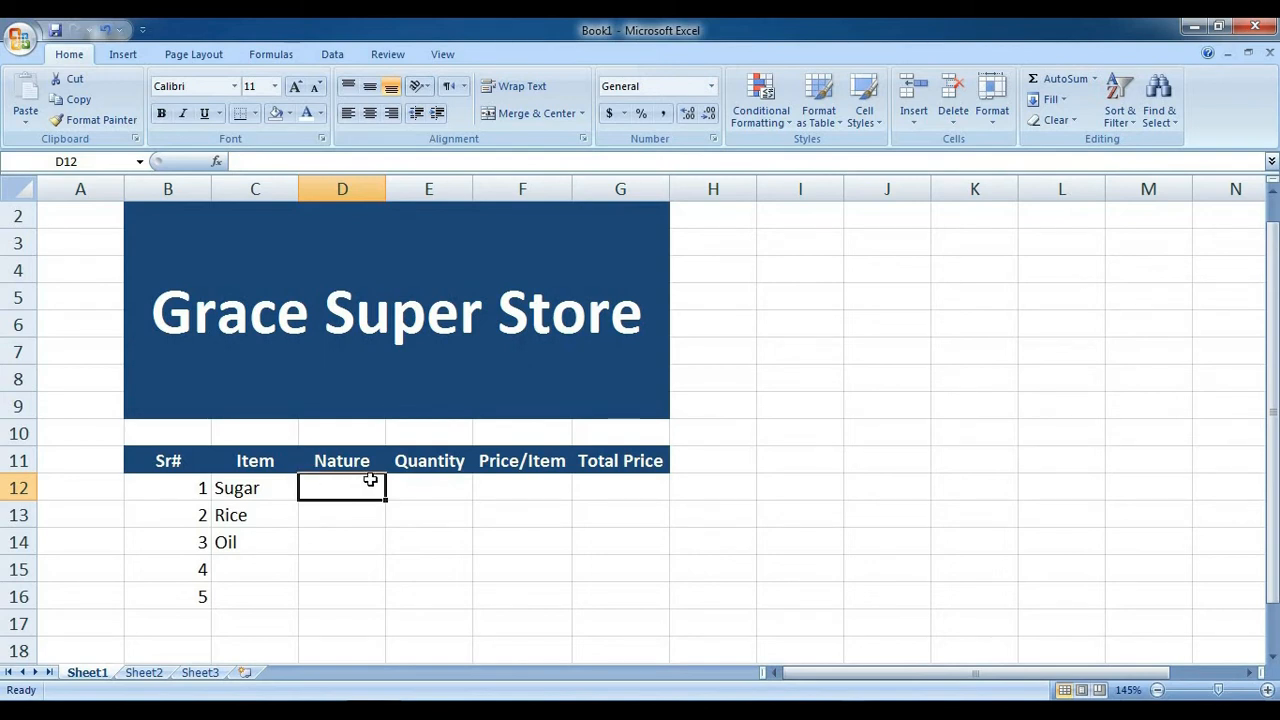
{"action": "scroll", "coordinate": [369, 477], "scroll_direction": "down", "scroll_amount": 1}
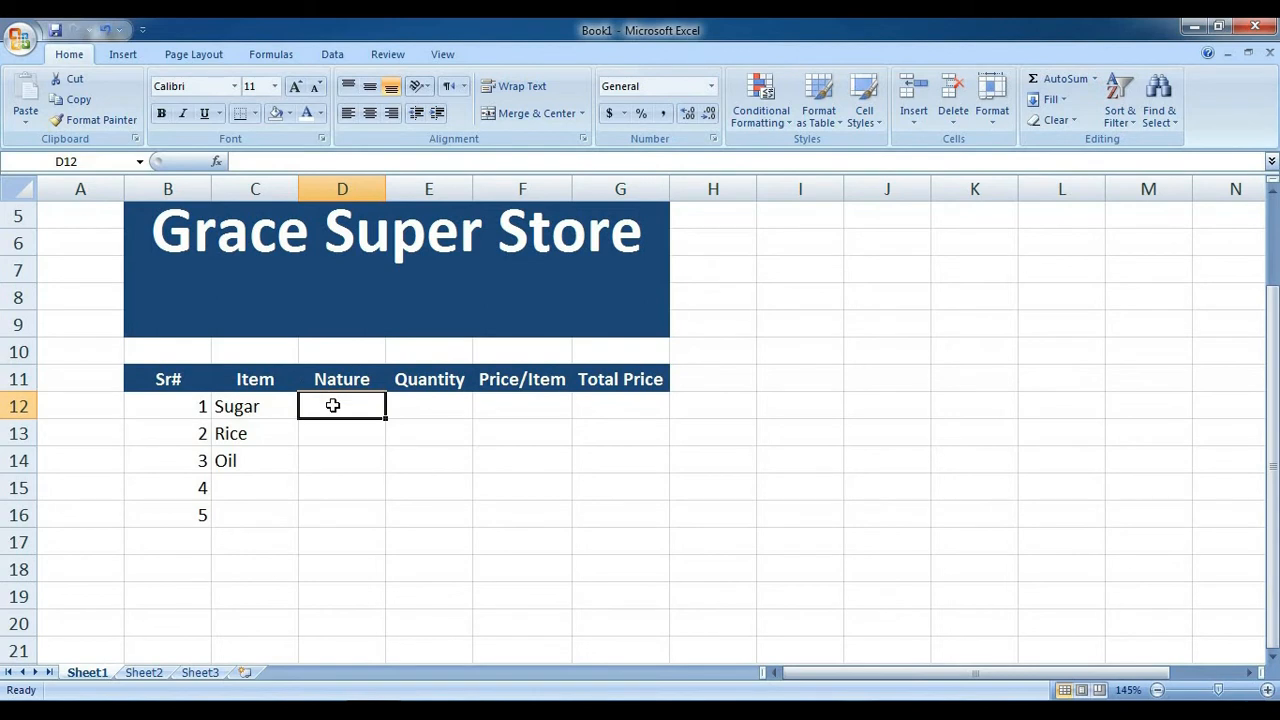
{"action": "type", "text": "KG"}
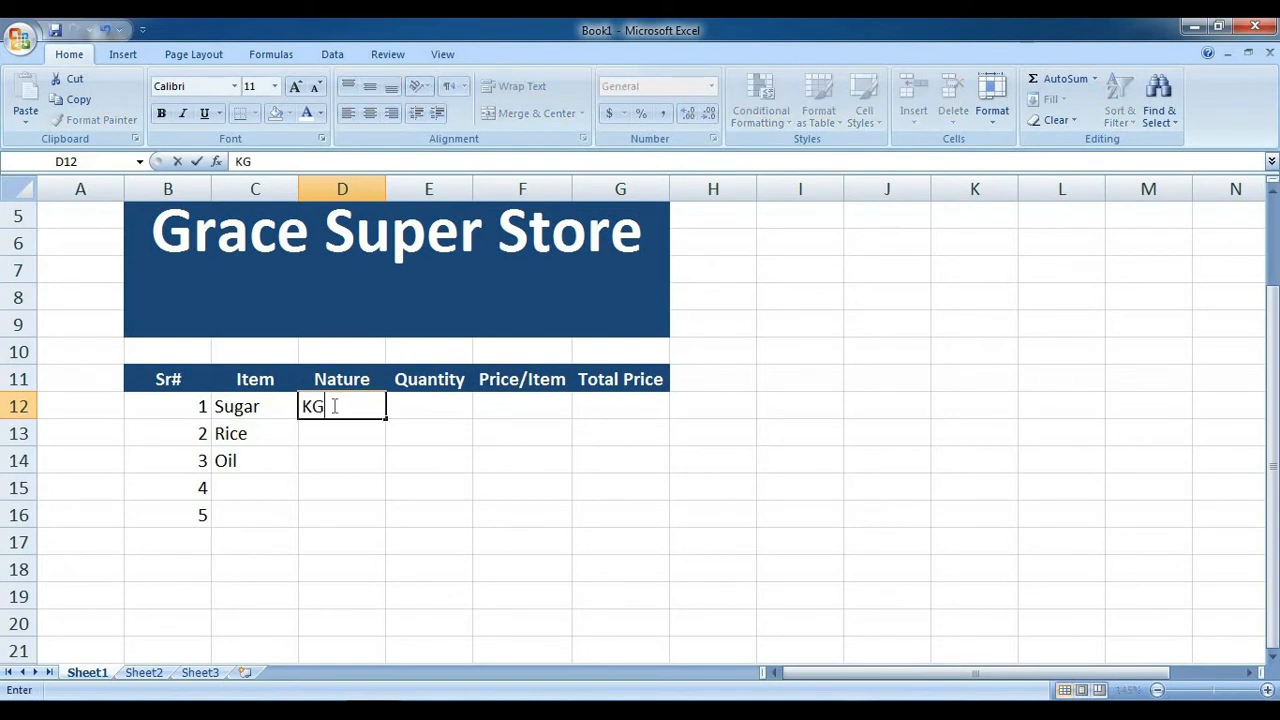
{"action": "key", "text": "Return"}
{"action": "type", "text": "KG"}
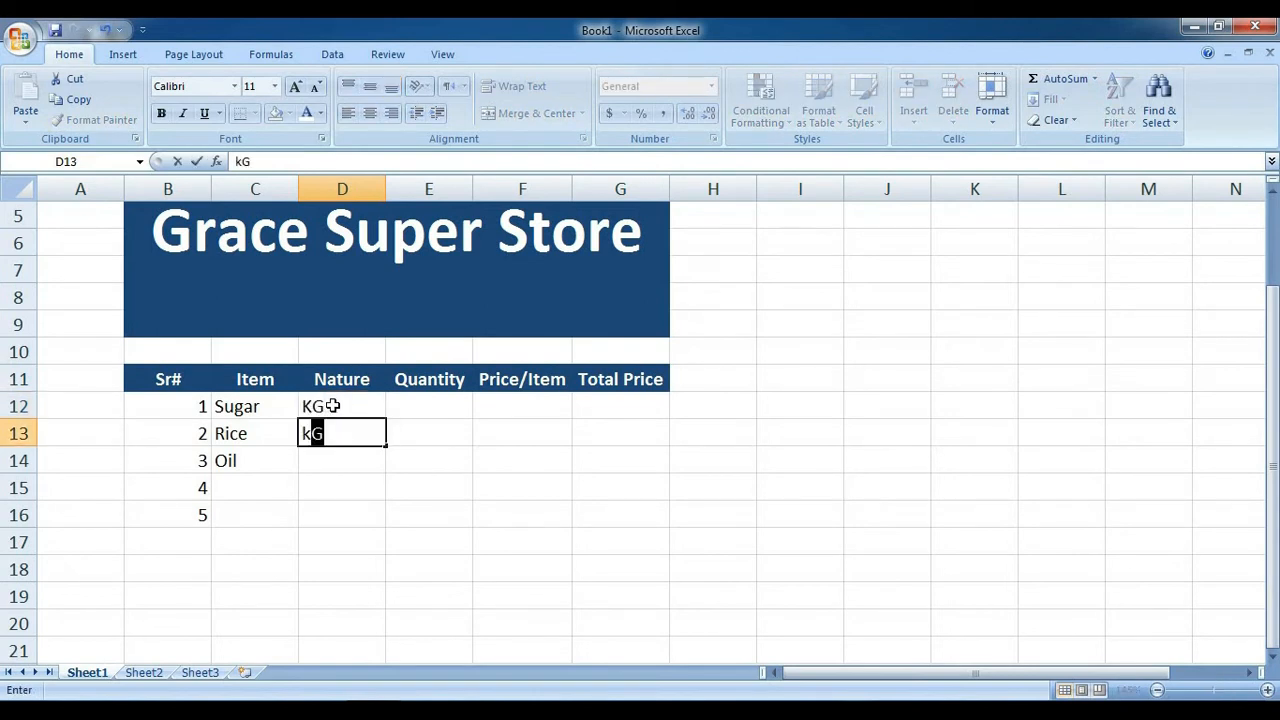
{"action": "key", "text": "Return"}
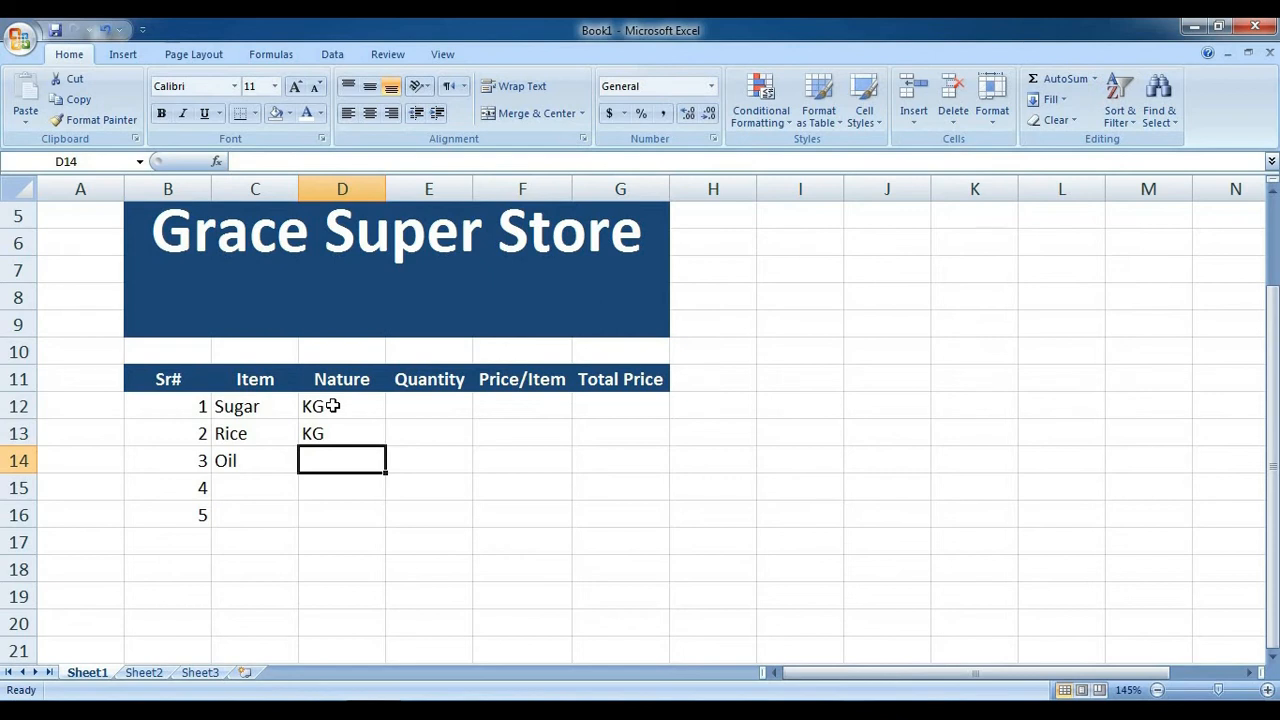
{"action": "type", "text": "Litt"}
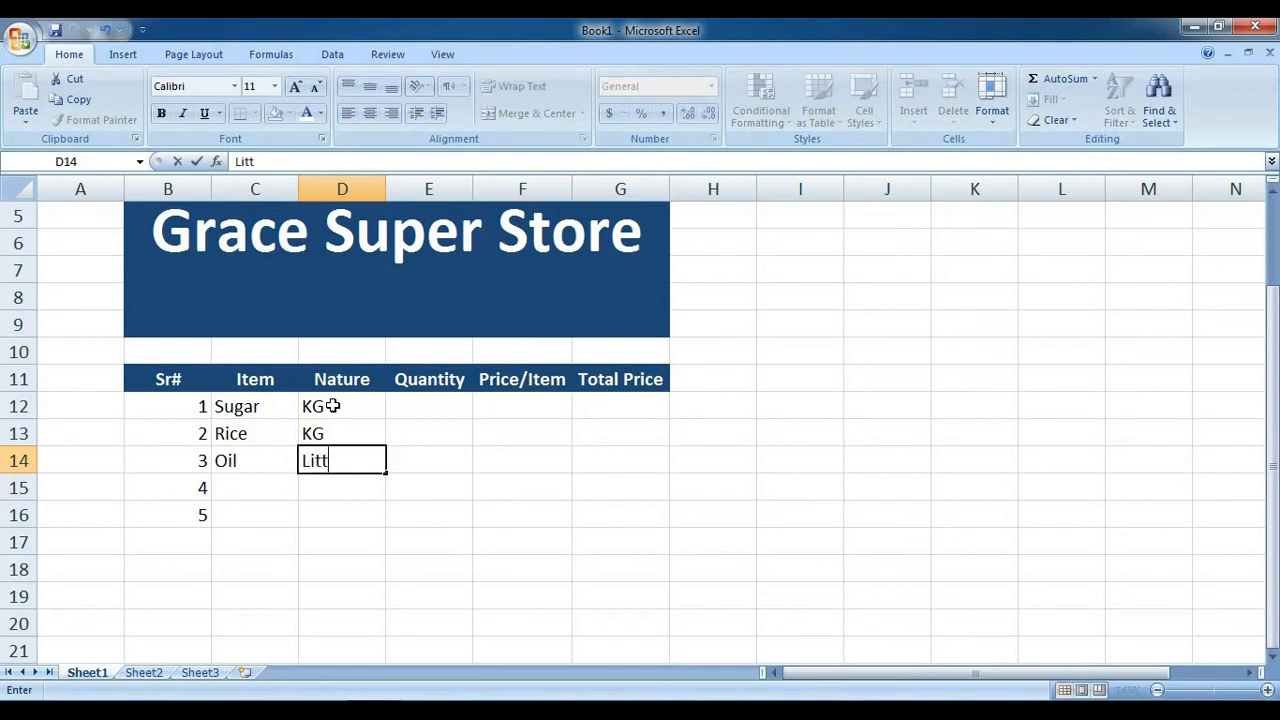
{"action": "type", "text": "ers"}
{"action": "key", "text": "Tab"}
Enter the quantities 5, 10 and 4 in cells E12:E14 of the Quantity column
{"action": "key", "text": "Up"}
{"action": "key", "text": "Up"}
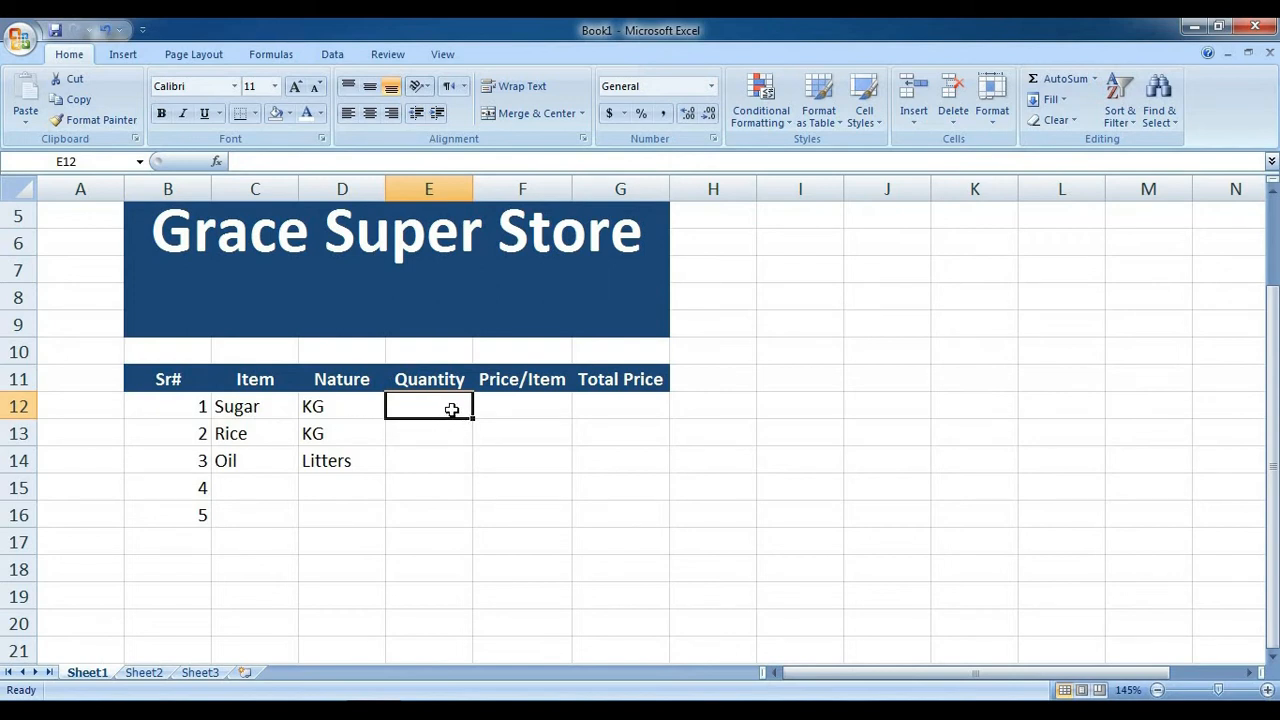
{"action": "type", "text": "5"}
{"action": "key", "text": "Return"}
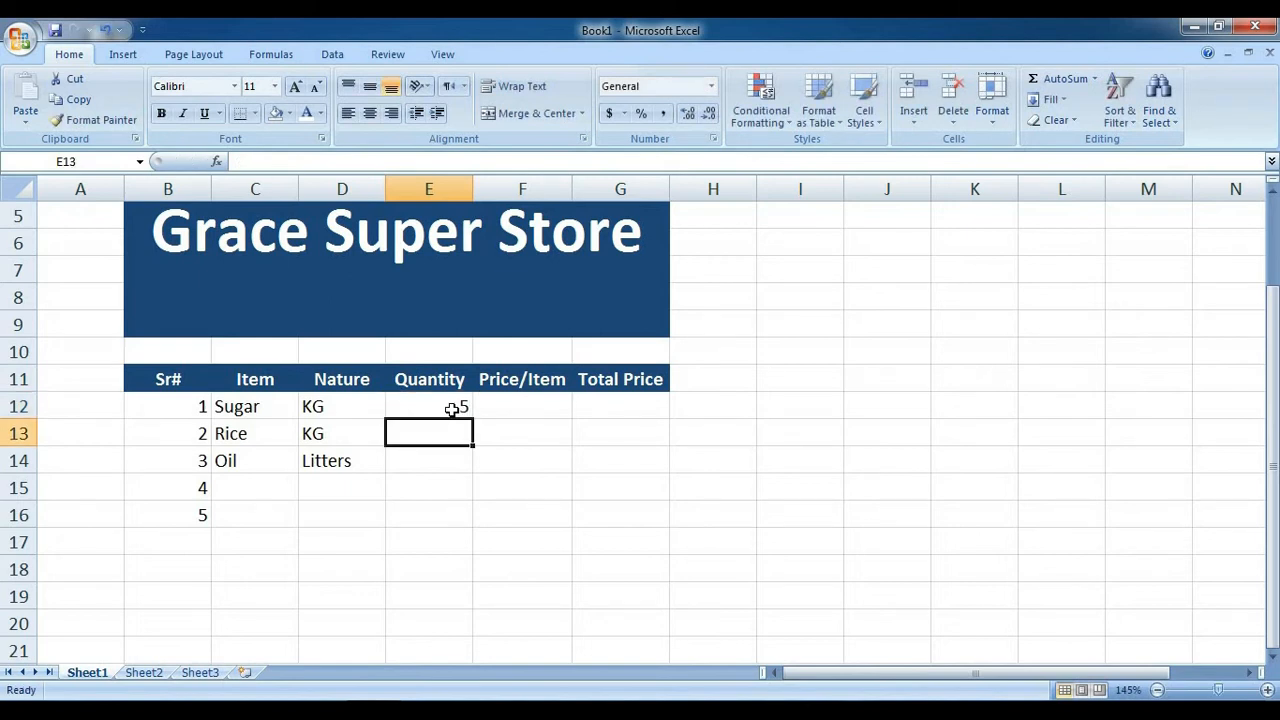
{"action": "type", "text": "10"}
{"action": "key", "text": "Return"}
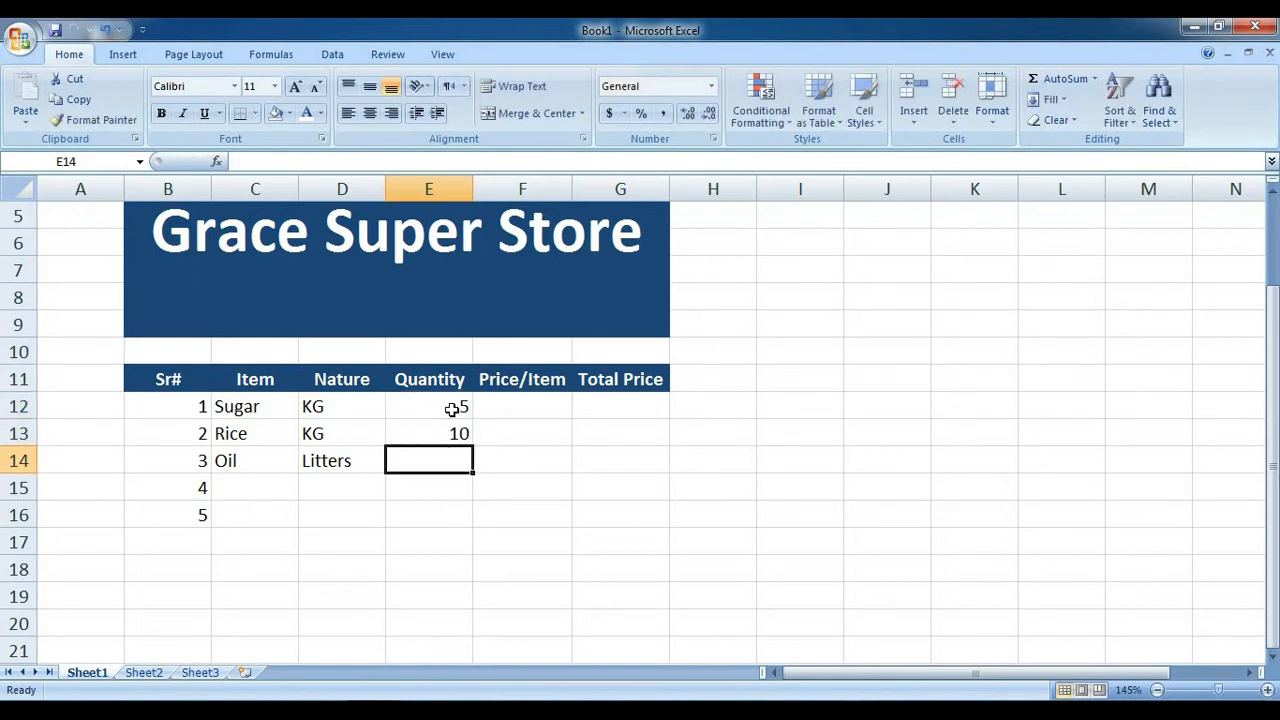
{"action": "type", "text": "4"}
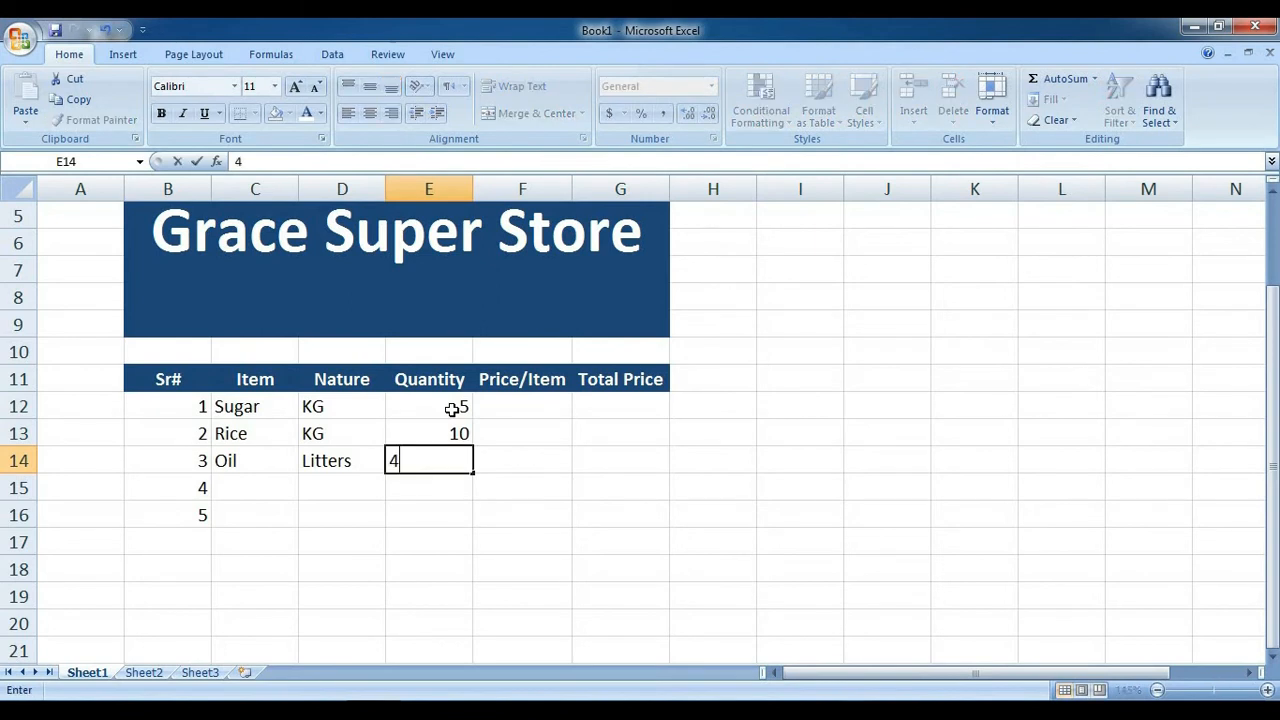
{"action": "key", "text": "Return"}
Enter the prices 80, 120 and 180 in cells F12:F14 of the Price/Item column
{"action": "left_click", "coordinate": [271, 488]}
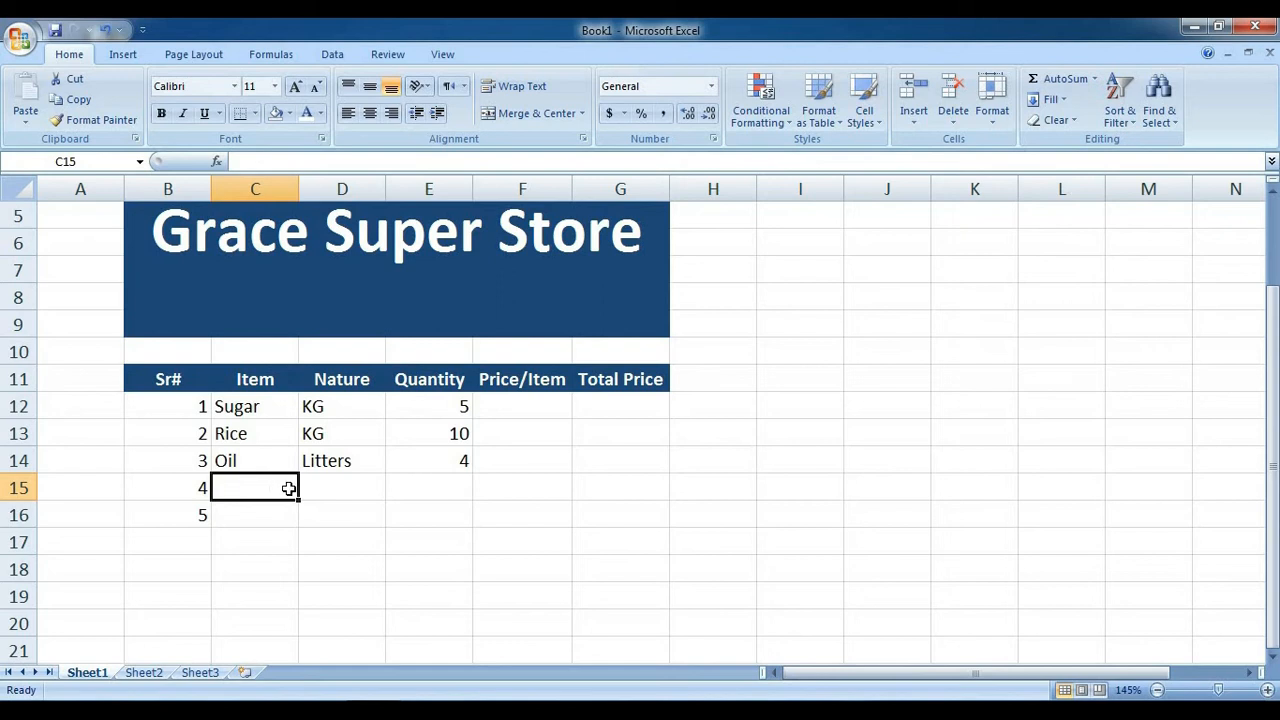
{"action": "left_click", "coordinate": [537, 407]}
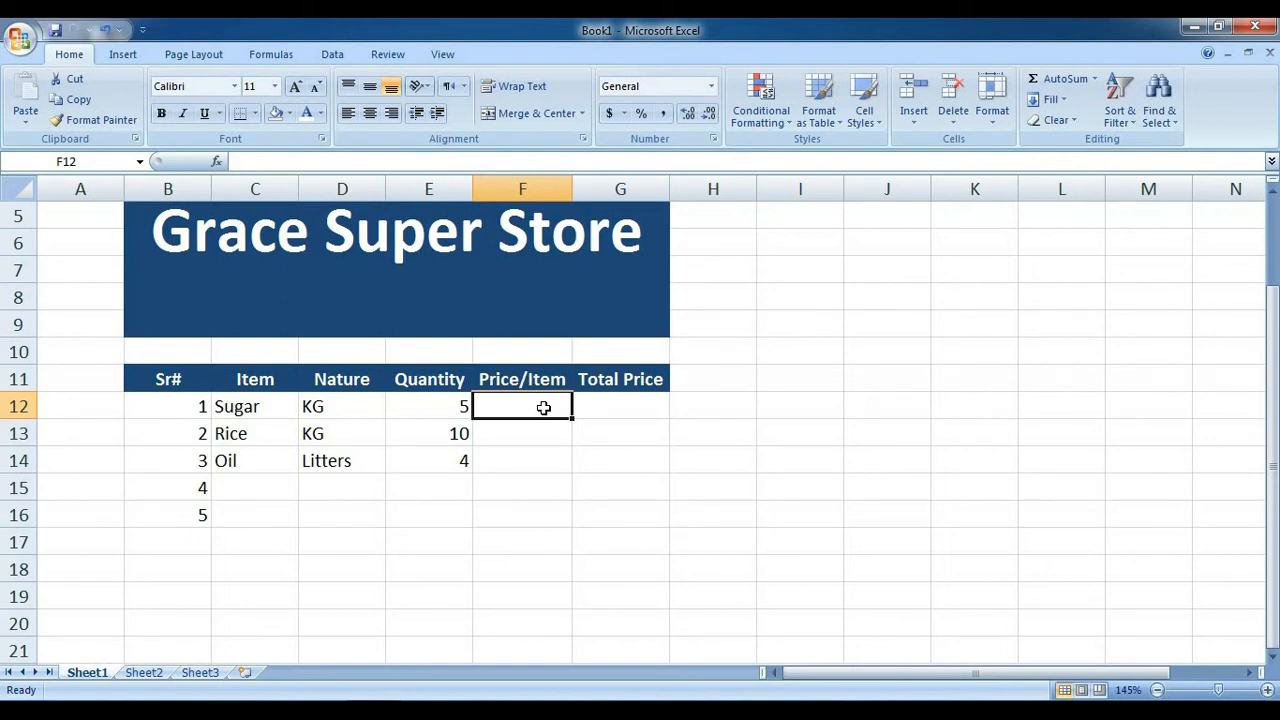
{"action": "type", "text": "80"}
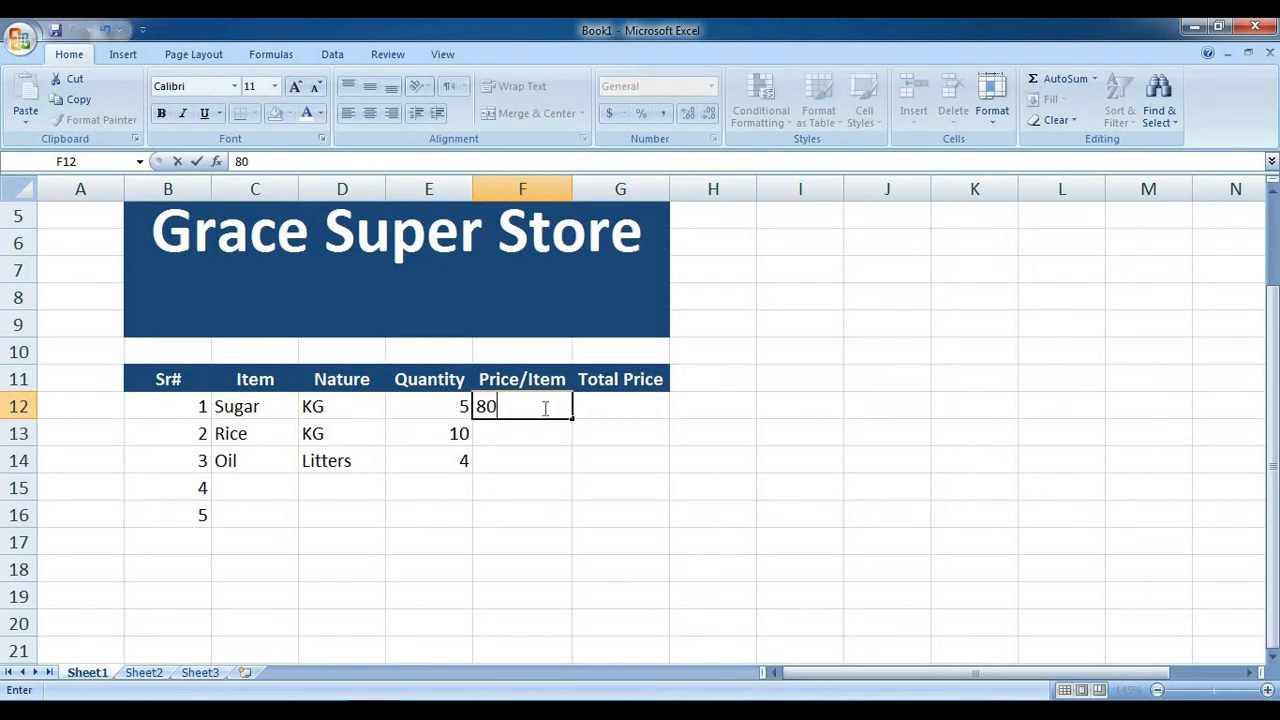
{"action": "key", "text": "Return"}
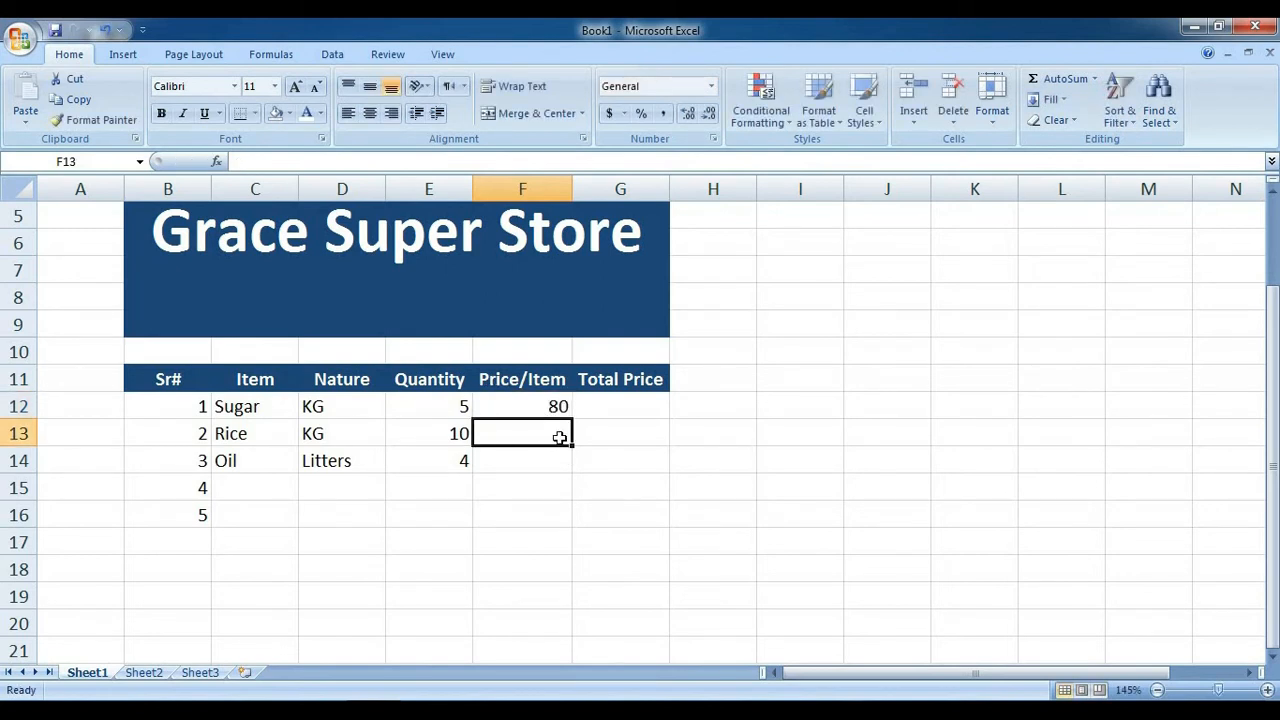
{"action": "type", "text": "120"}
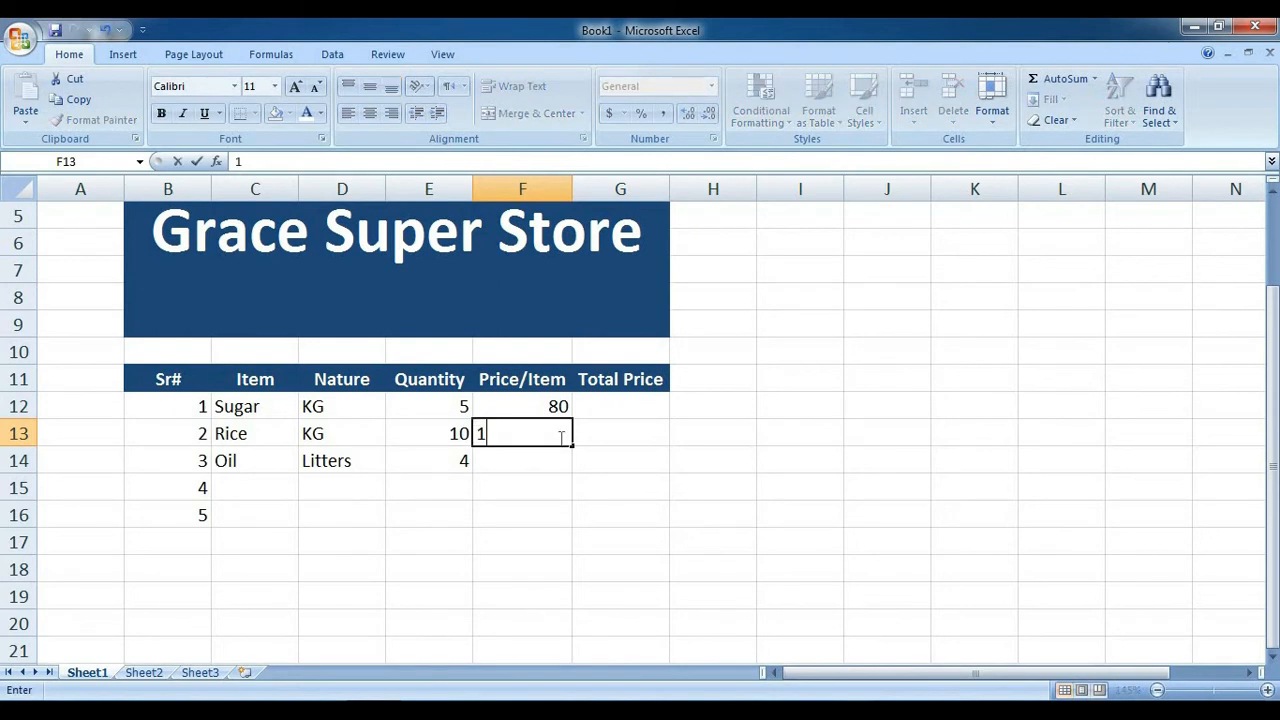
{"action": "key", "text": "Return"}
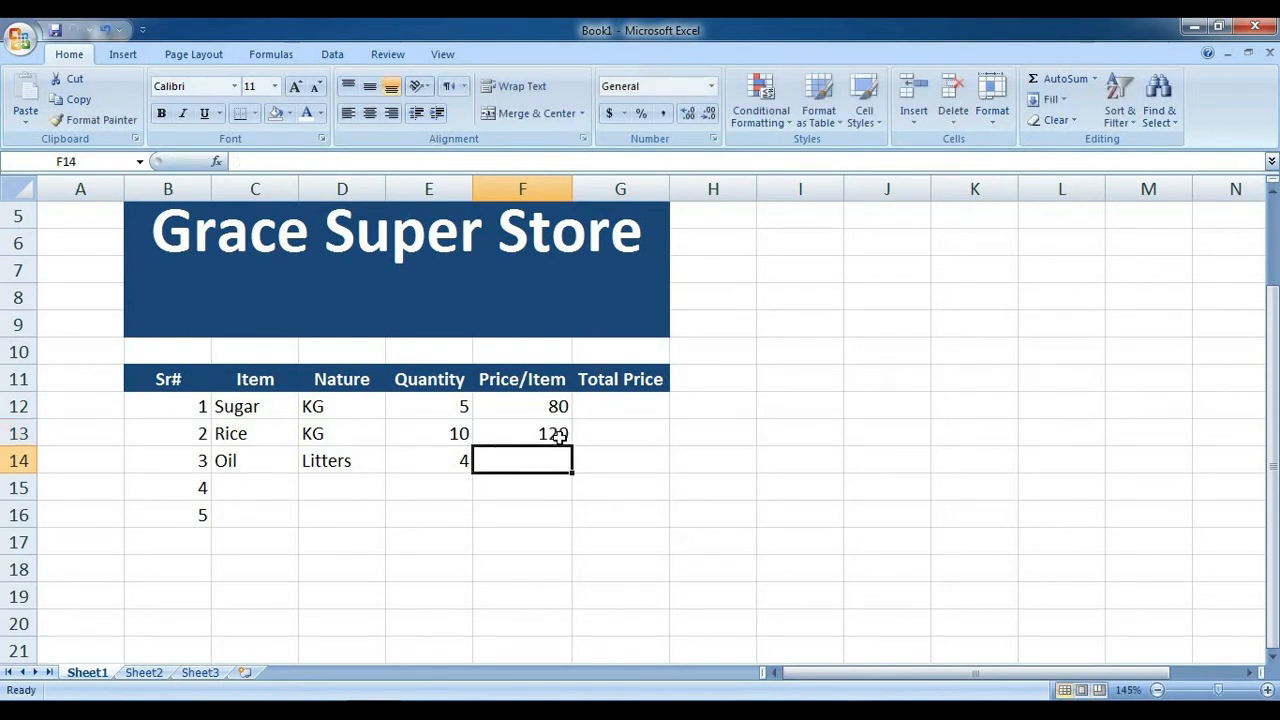
{"action": "type", "text": "180"}
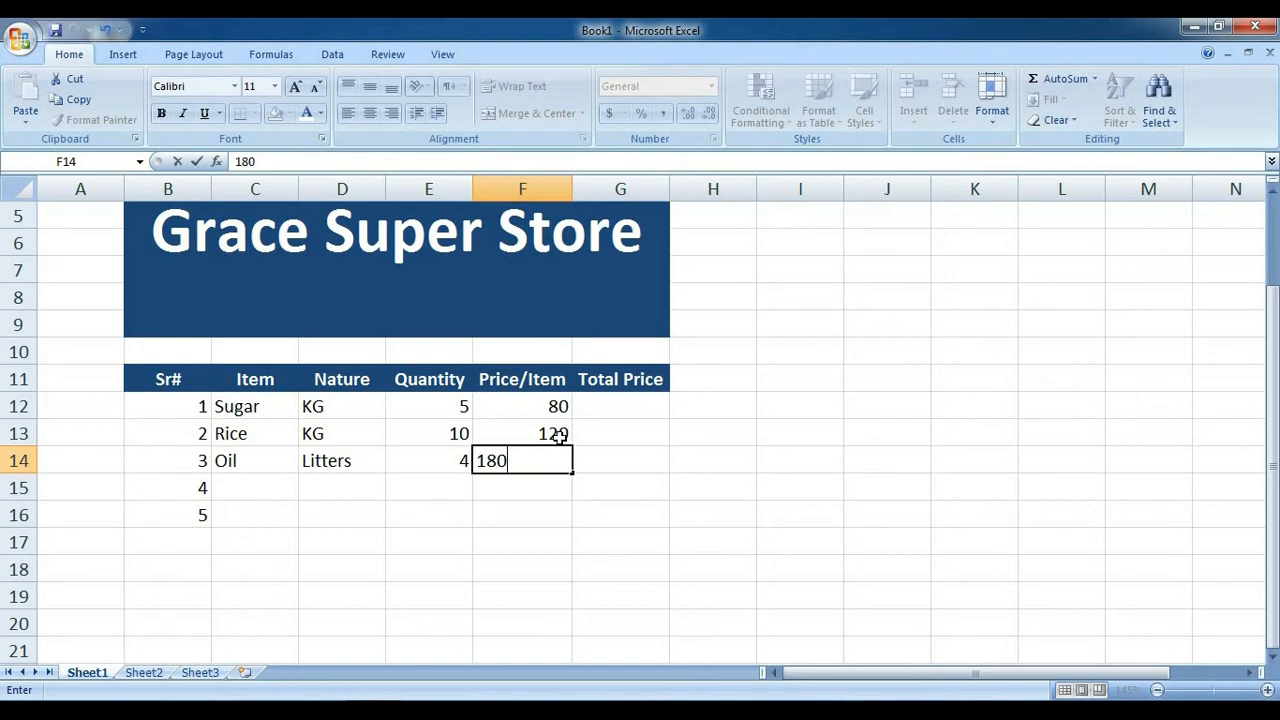
{"action": "key", "text": "Return"}
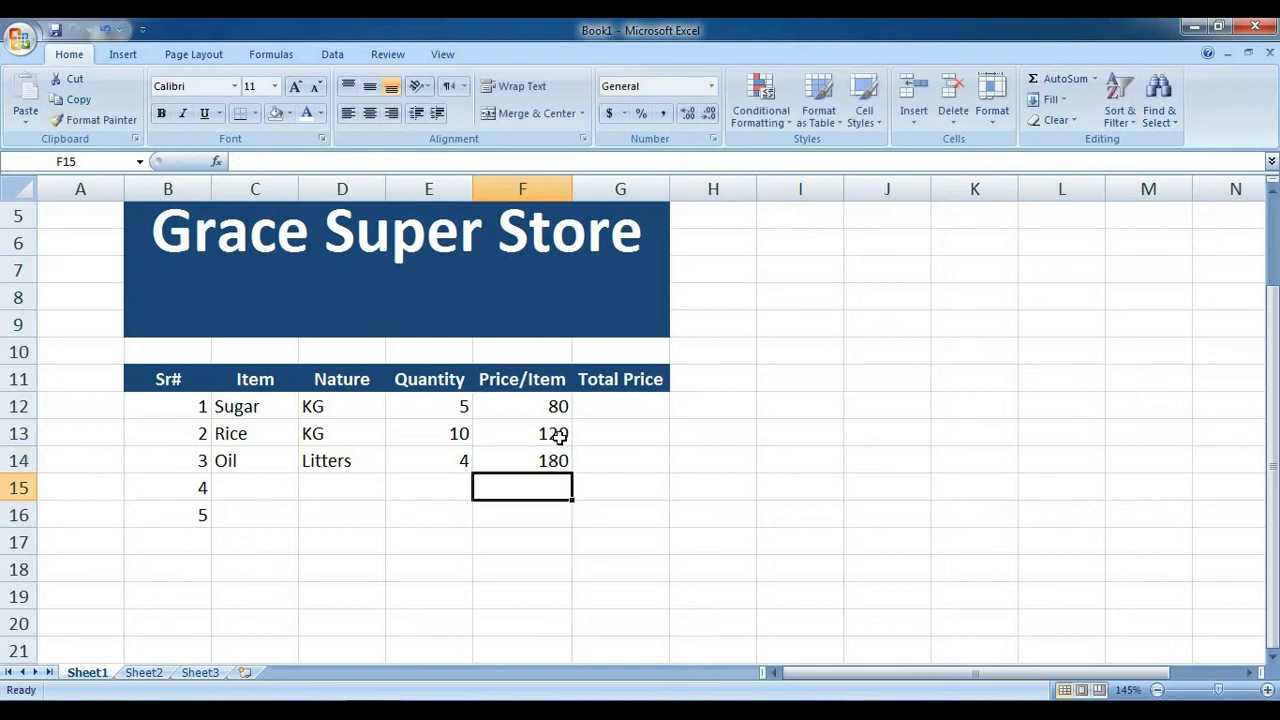
Calculate the sugar total in cell H12 with the fixed-number formula =5*80
{"action": "left_click", "coordinate": [643, 411]}
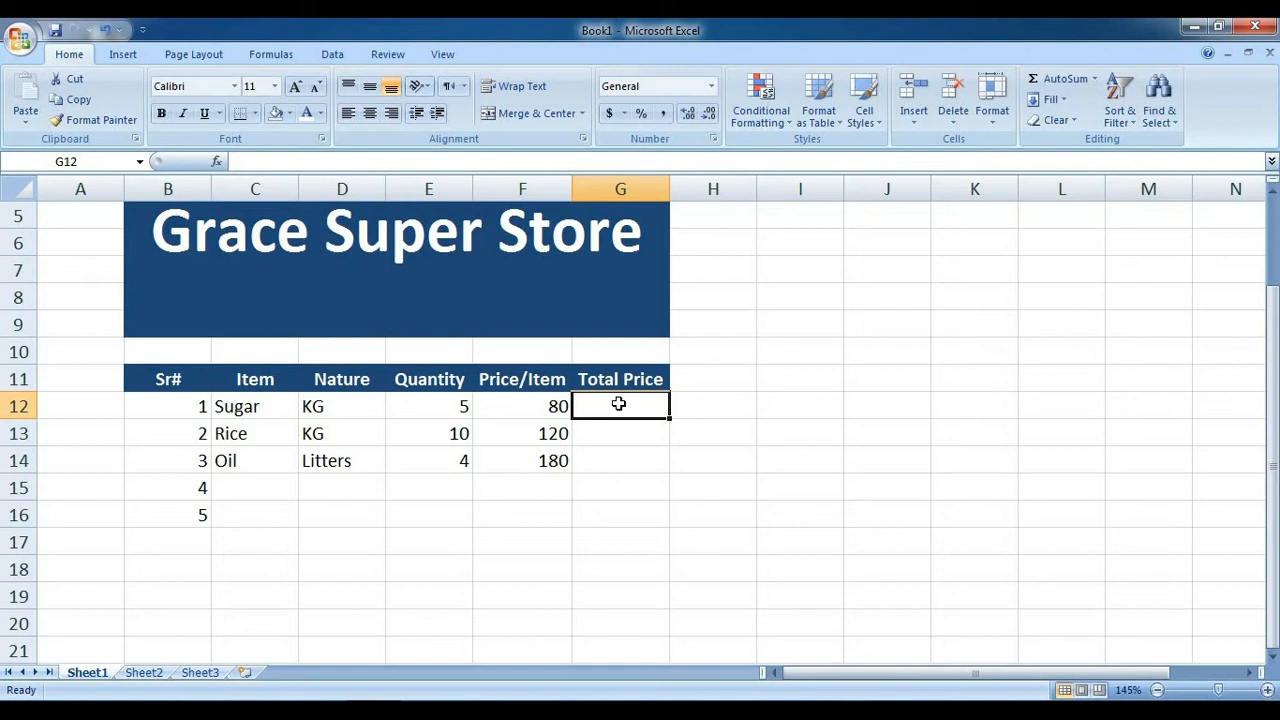
{"action": "left_click", "coordinate": [738, 407]}
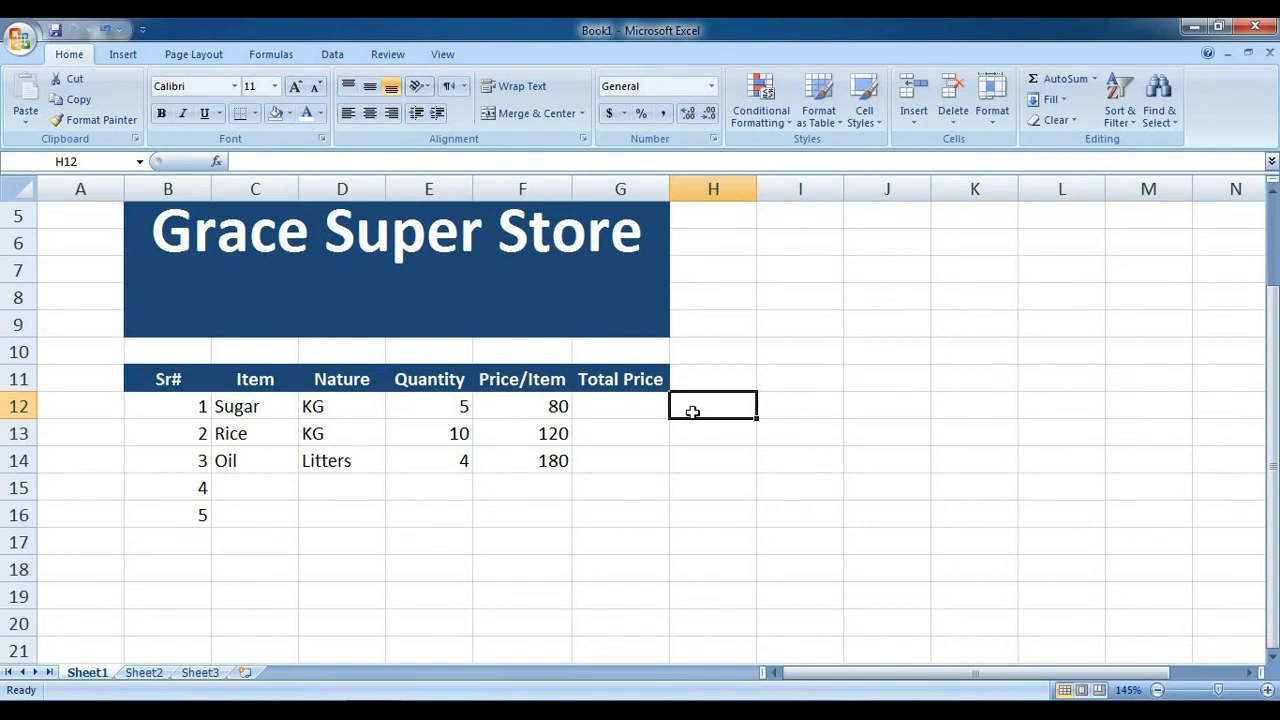
{"action": "type", "text": "="}
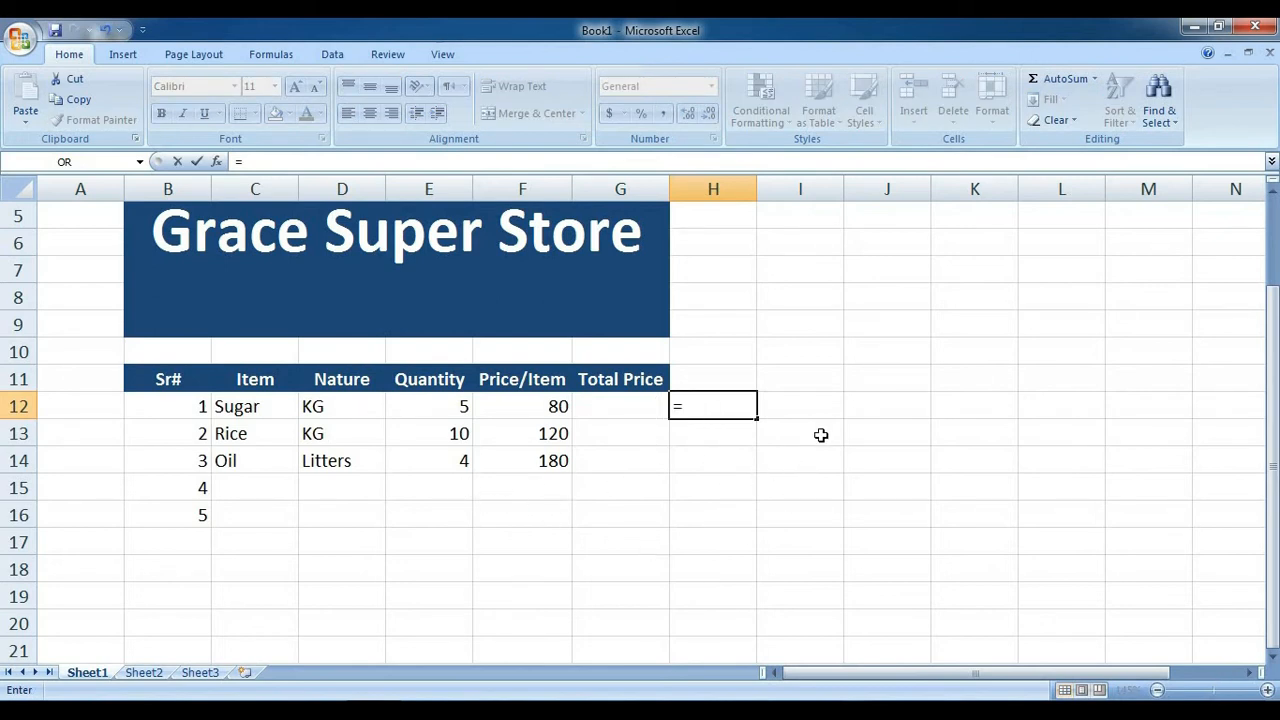
{"action": "type", "text": "5"}
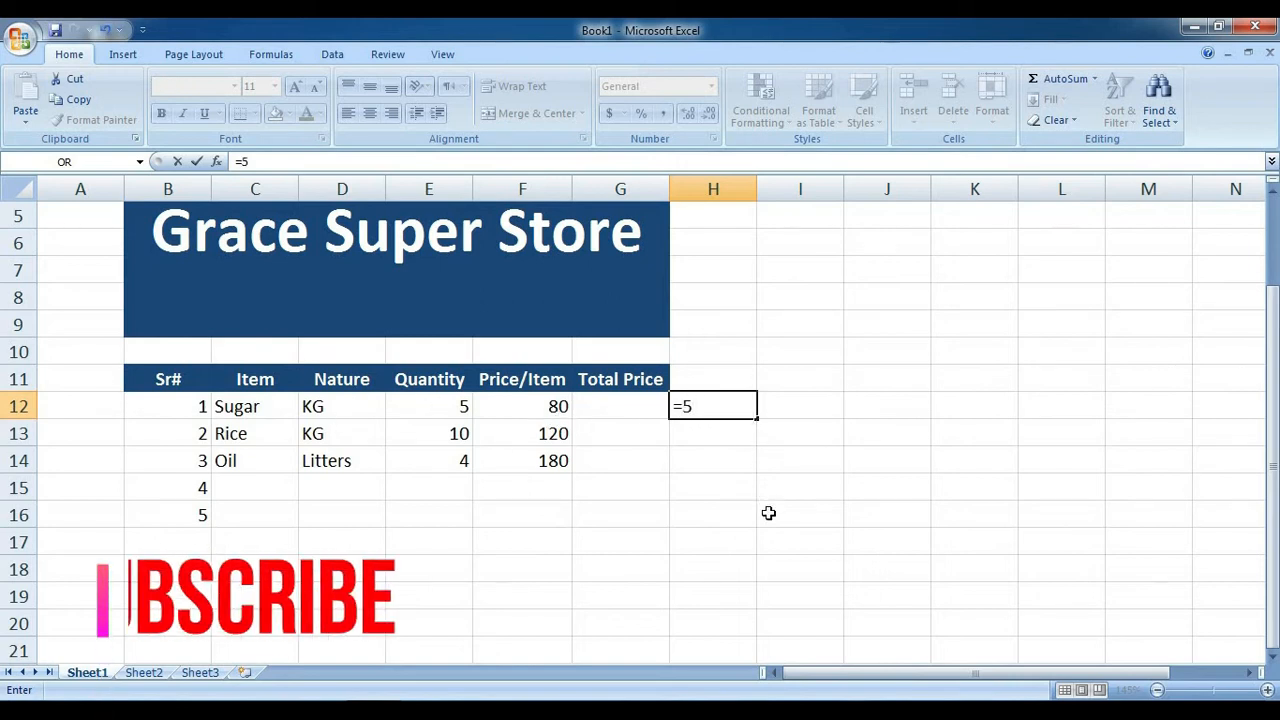
{"action": "type", "text": "*"}
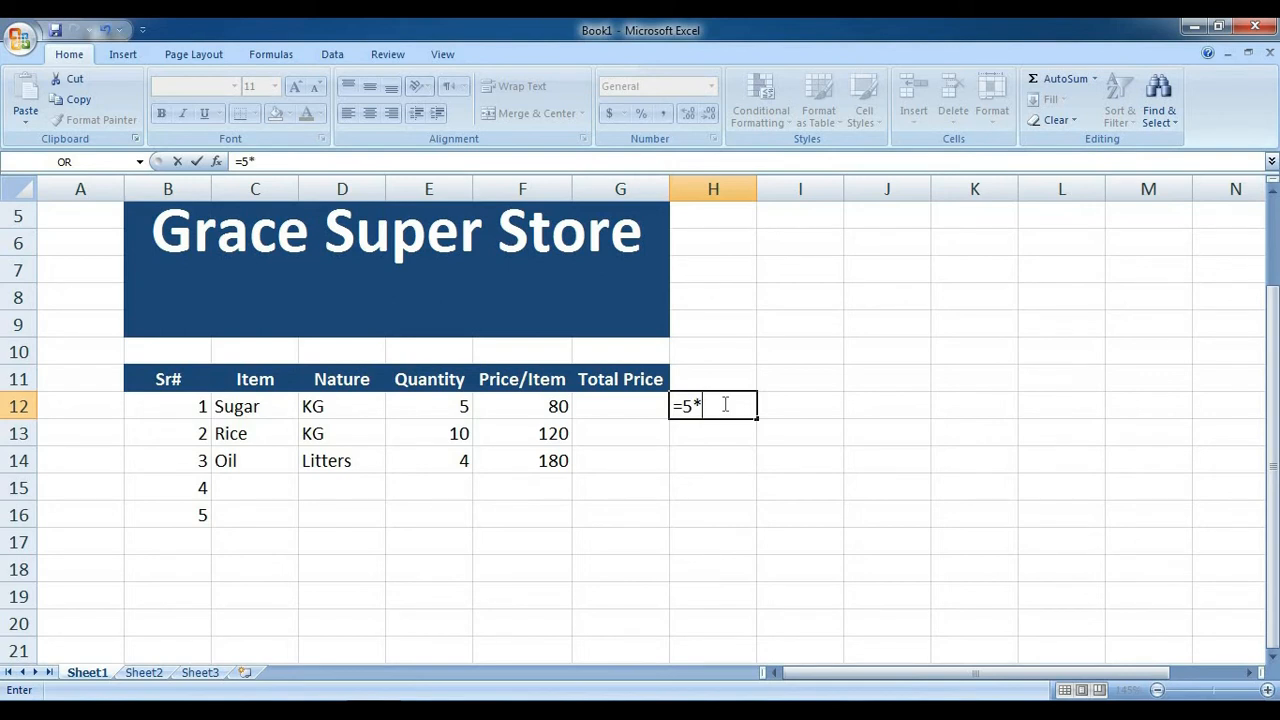
{"action": "type", "text": "80"}
{"action": "key", "text": "Return"}
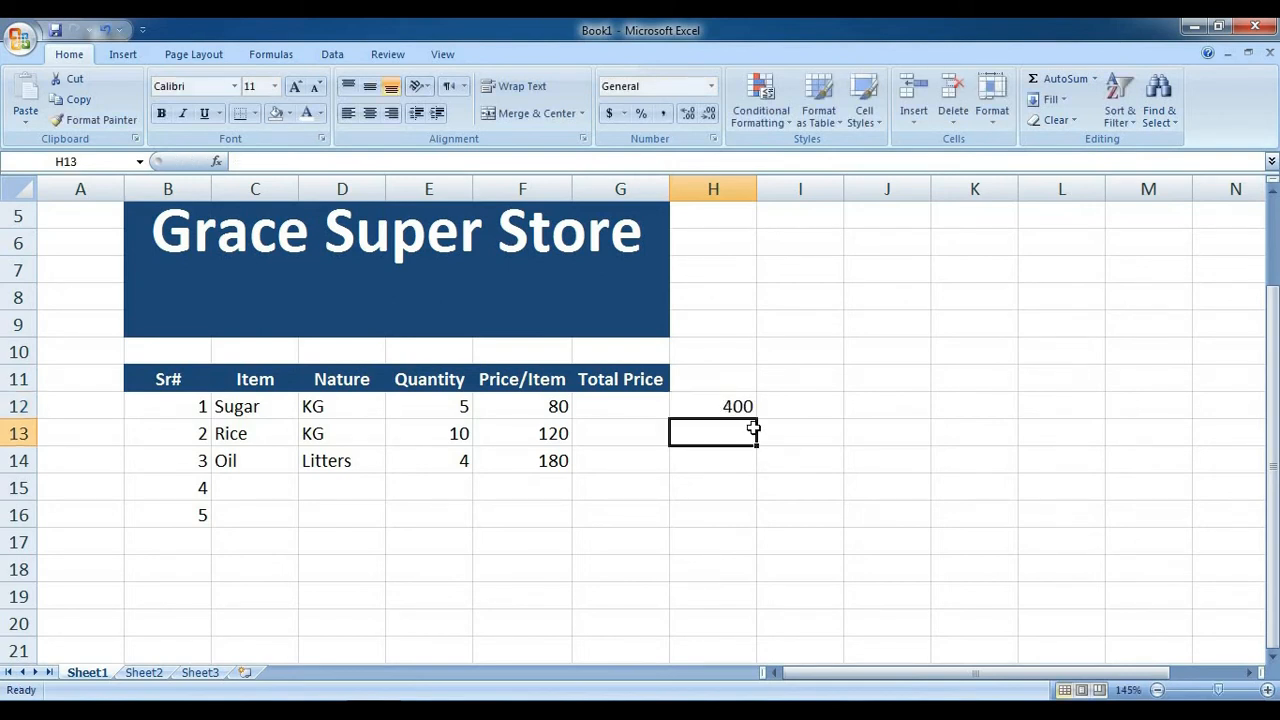
Calculate the sugar total in cell G12 by multiplying quantity and price with the formula =E12*F12
{"action": "left_click", "coordinate": [603, 406]}
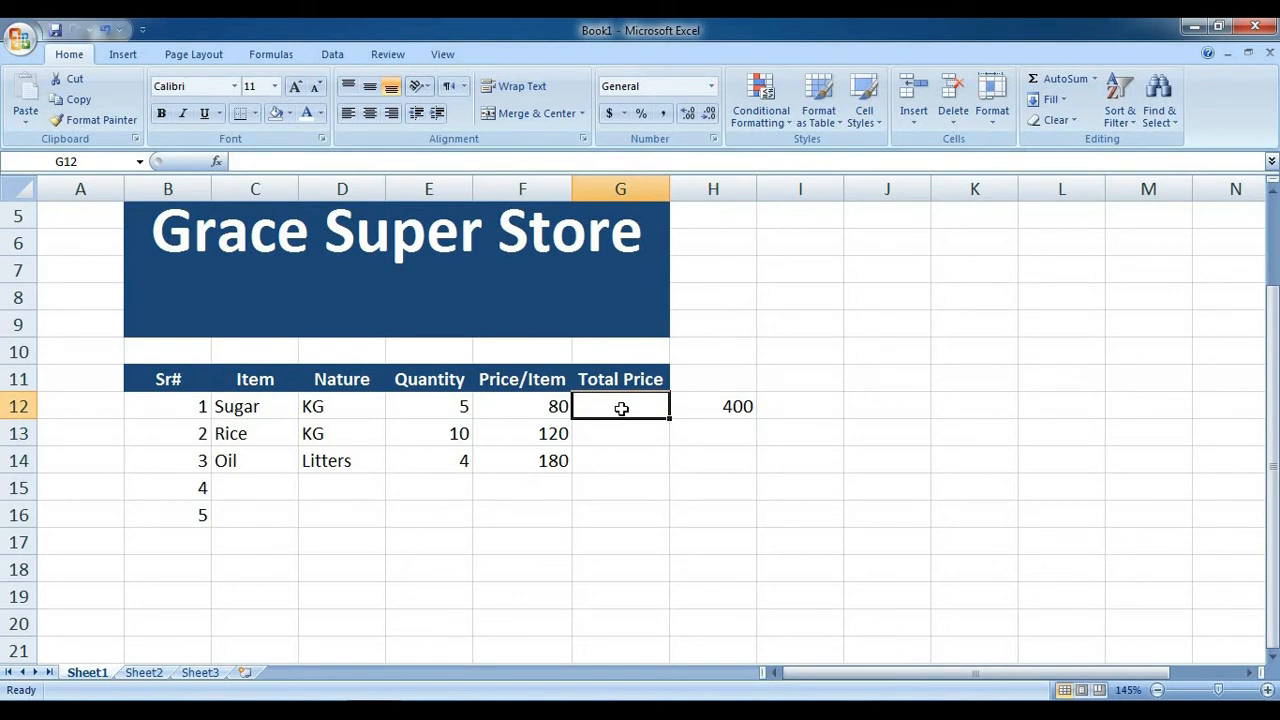
{"action": "type", "text": "="}
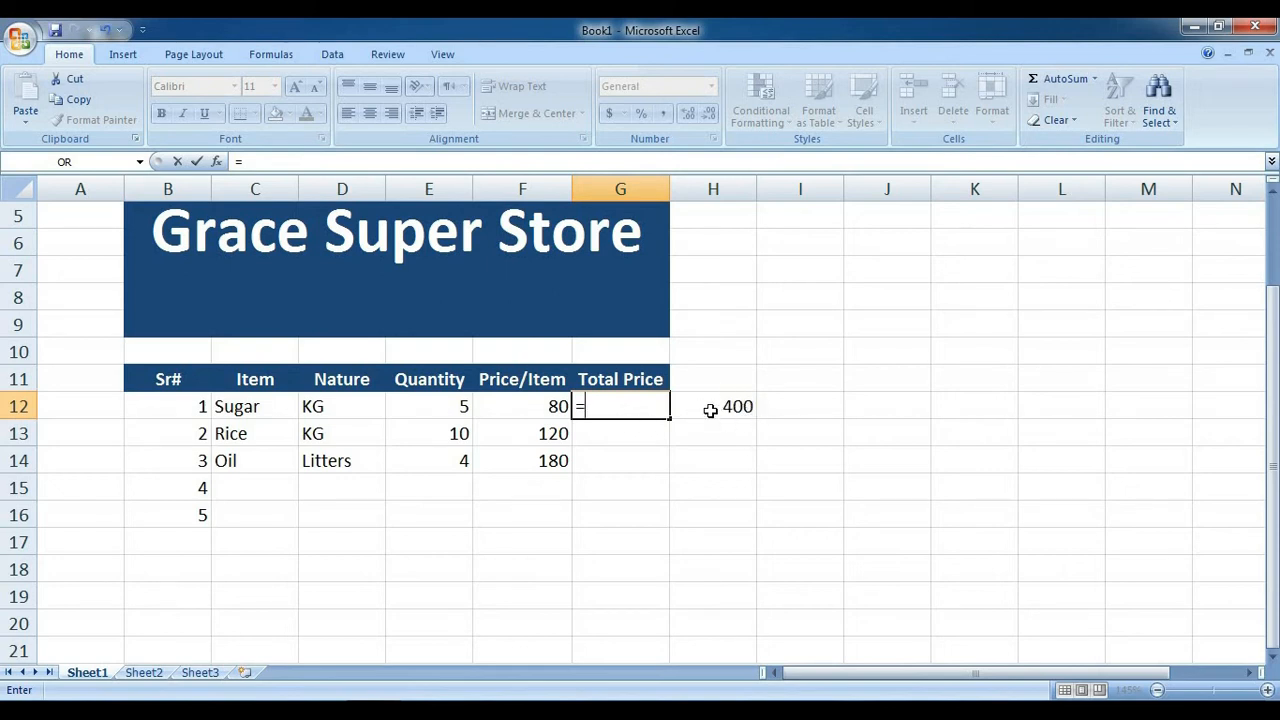
{"action": "left_click", "coordinate": [440, 408]}
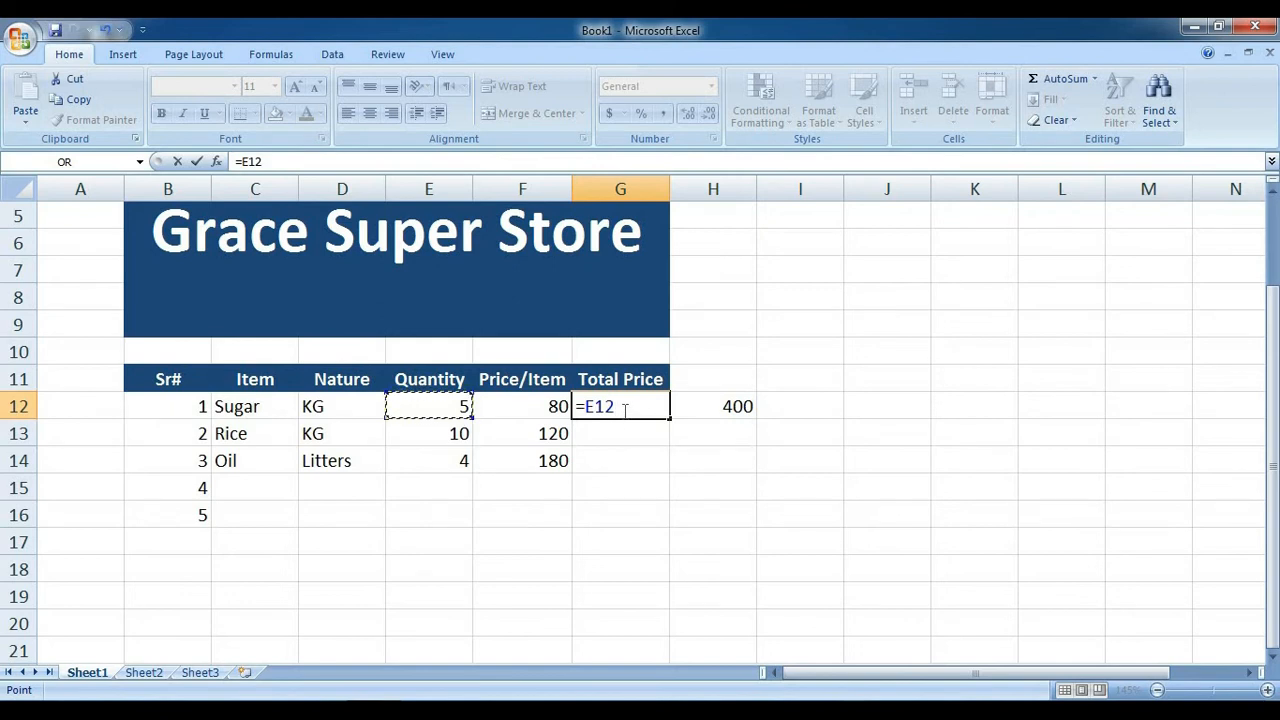
{"action": "type", "text": "*"}
{"action": "left_click", "coordinate": [519, 408]}
{"action": "key", "text": "Return"}
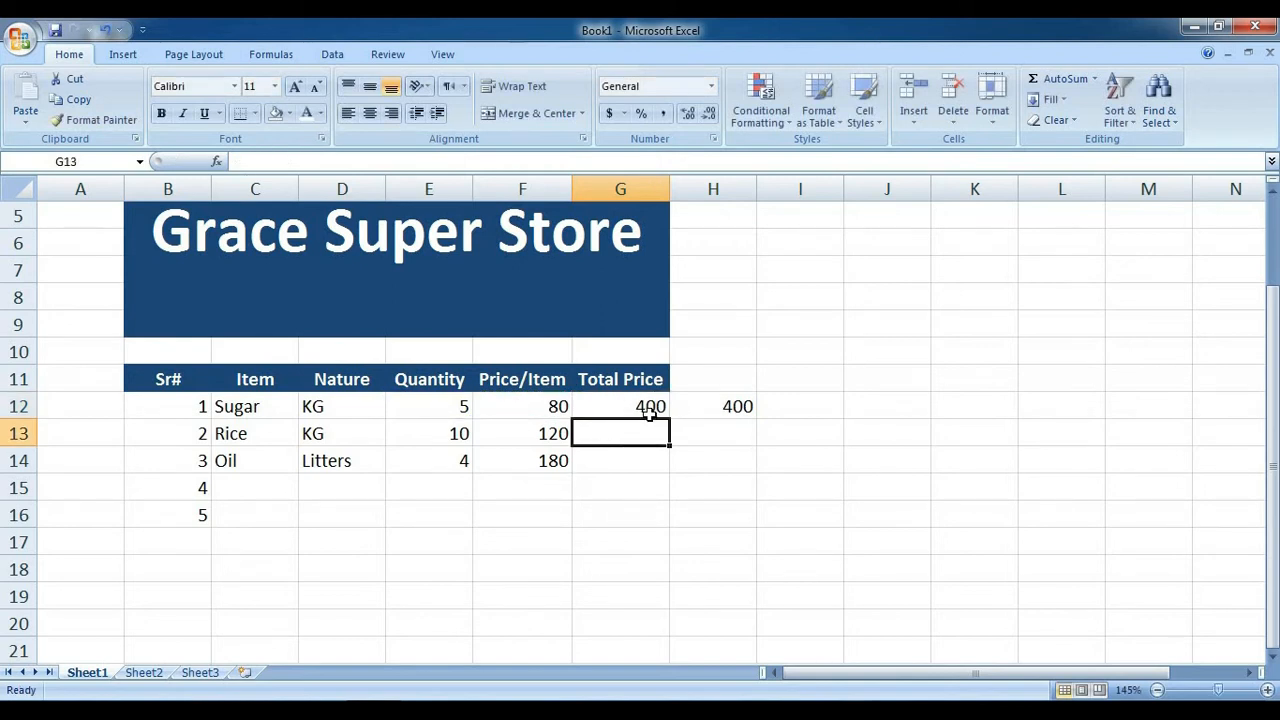
Fill the fixed-number formula from cell H12 down to H16
{"action": "left_click", "coordinate": [737, 409]}
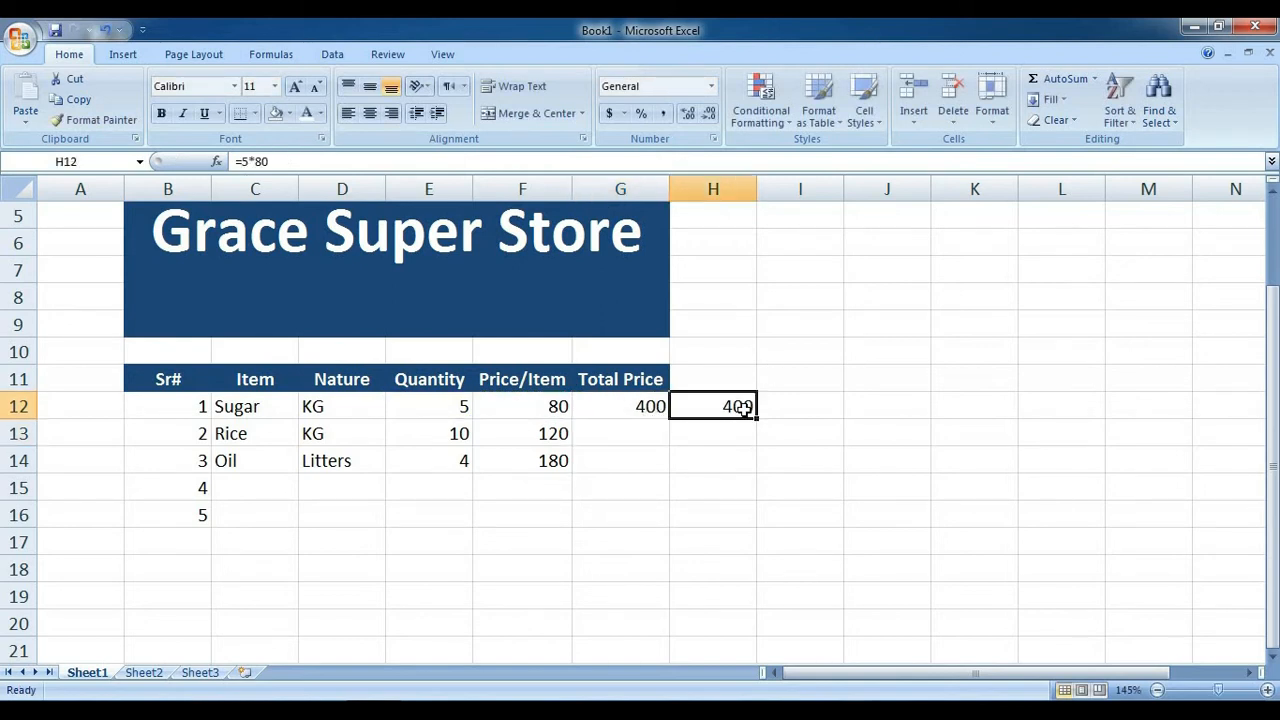
{"action": "left_click_drag", "start_coordinate": [758, 421], "coordinate": [752, 518]}
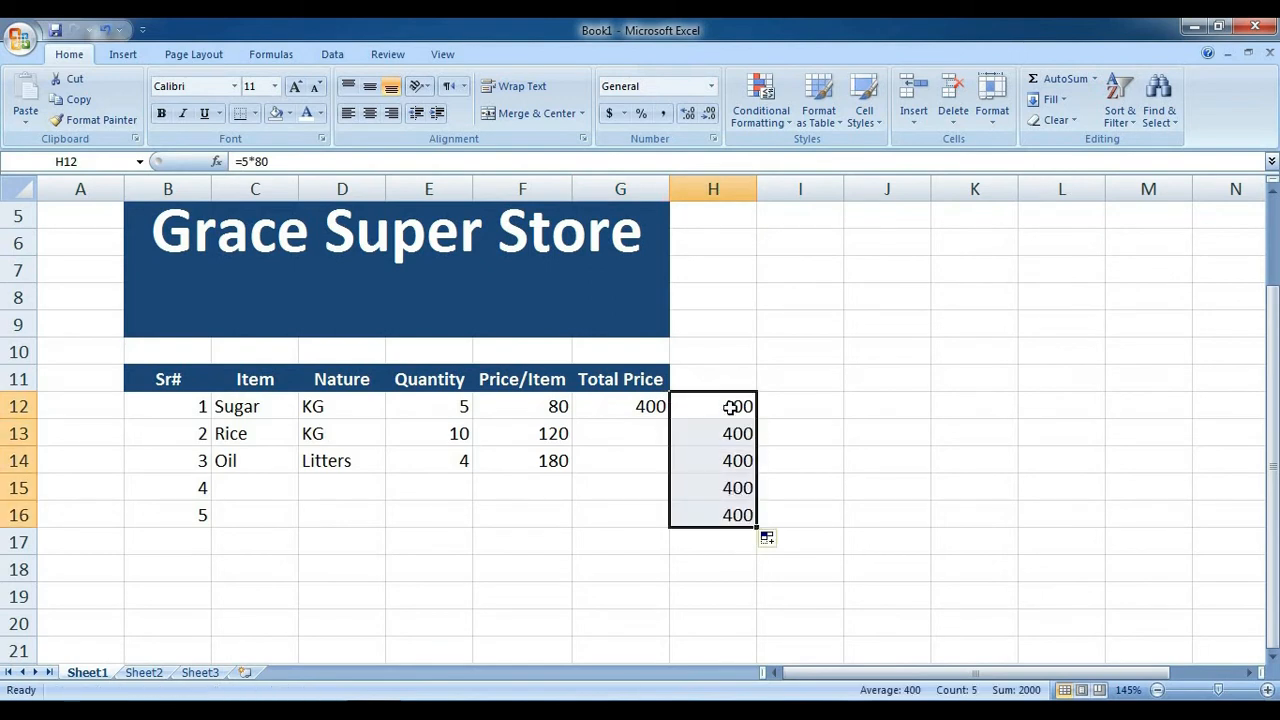
Fill the Total Price formula from cell G12 down to G16
{"action": "left_click", "coordinate": [636, 407]}
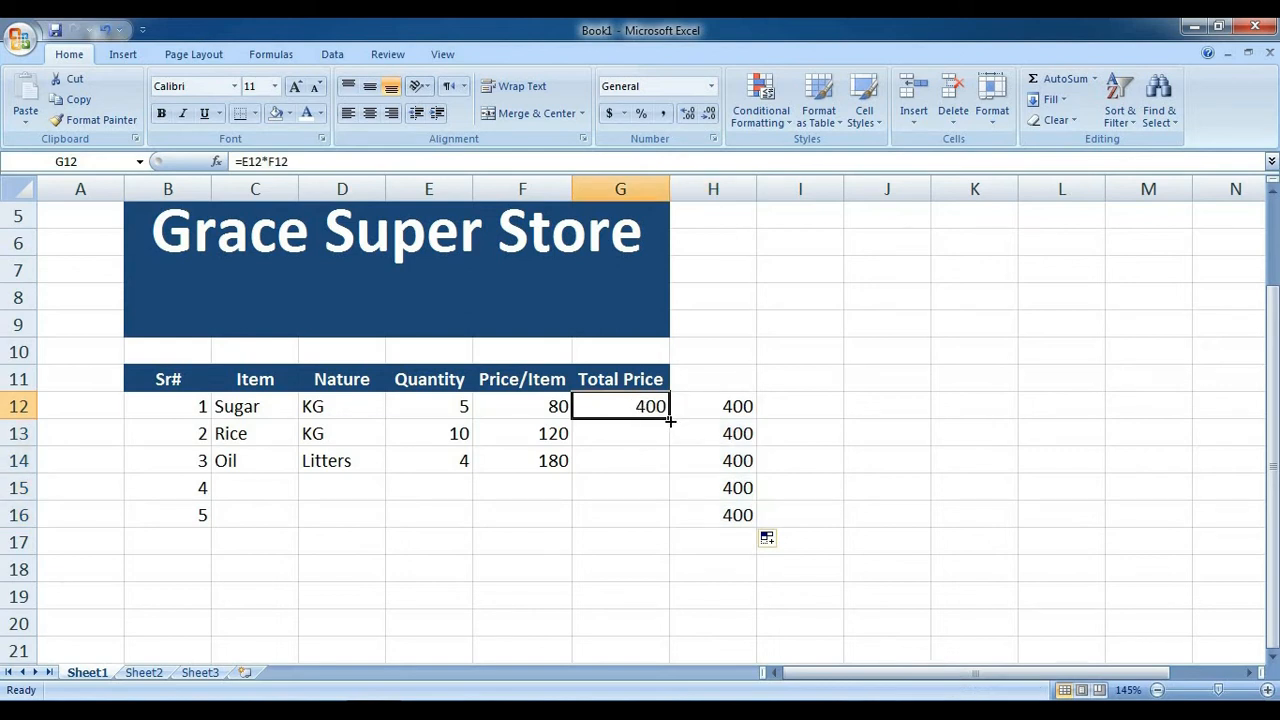
{"action": "left_click_drag", "start_coordinate": [670, 421], "coordinate": [674, 526]}
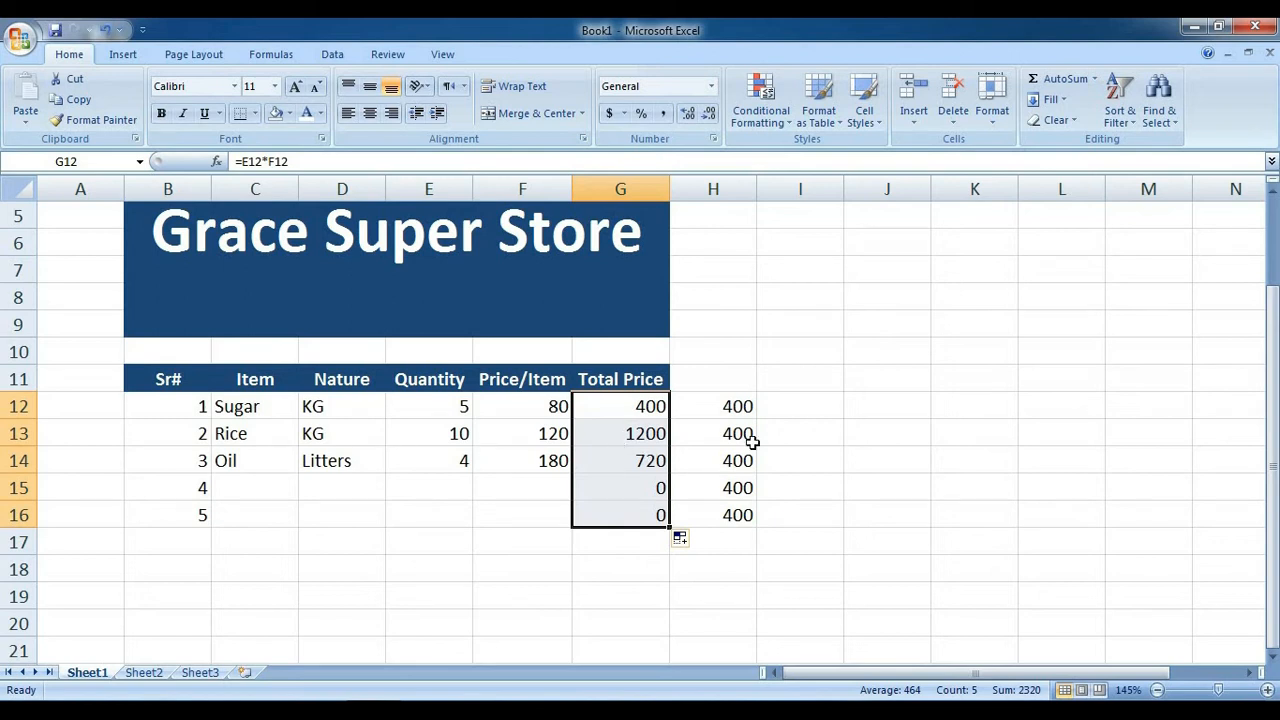
Clear the contents of cells H12:H17 beside the Total Price column
{"action": "left_click_drag", "start_coordinate": [731, 408], "coordinate": [720, 539]}
{"action": "key", "text": "Delete"}
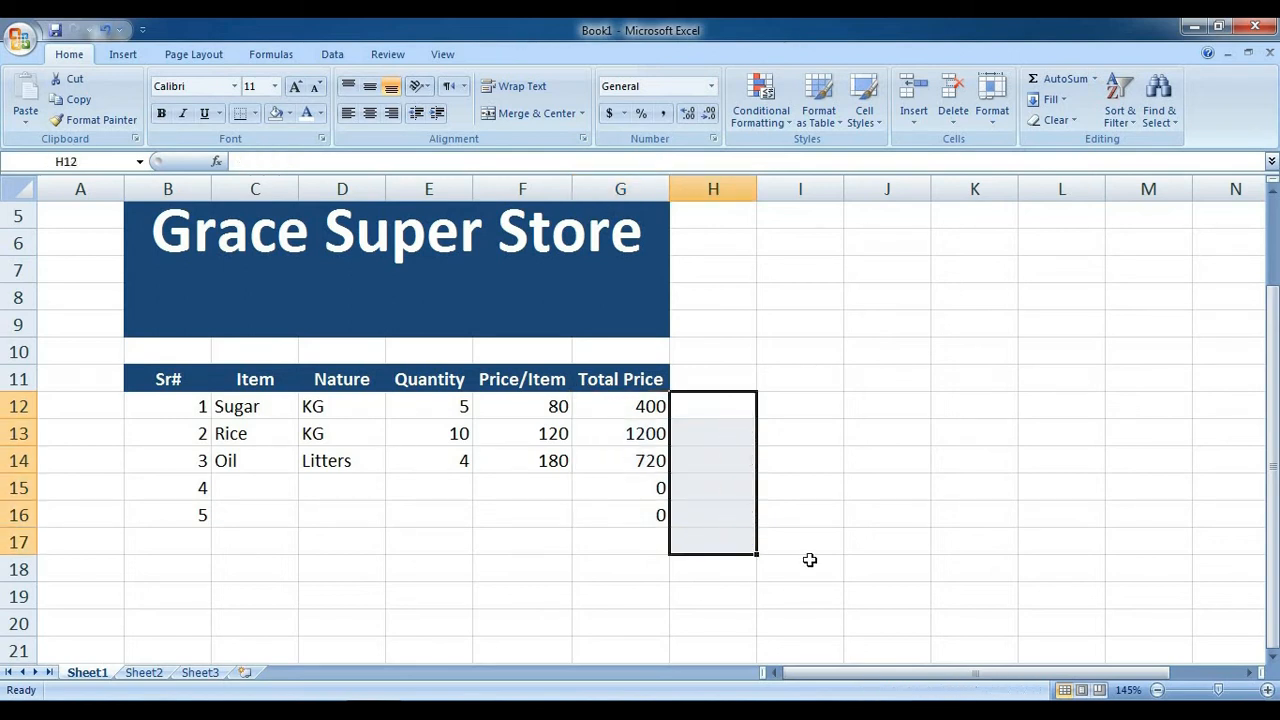
{"action": "scroll", "coordinate": [688, 596], "scroll_direction": "down", "scroll_amount": 1}
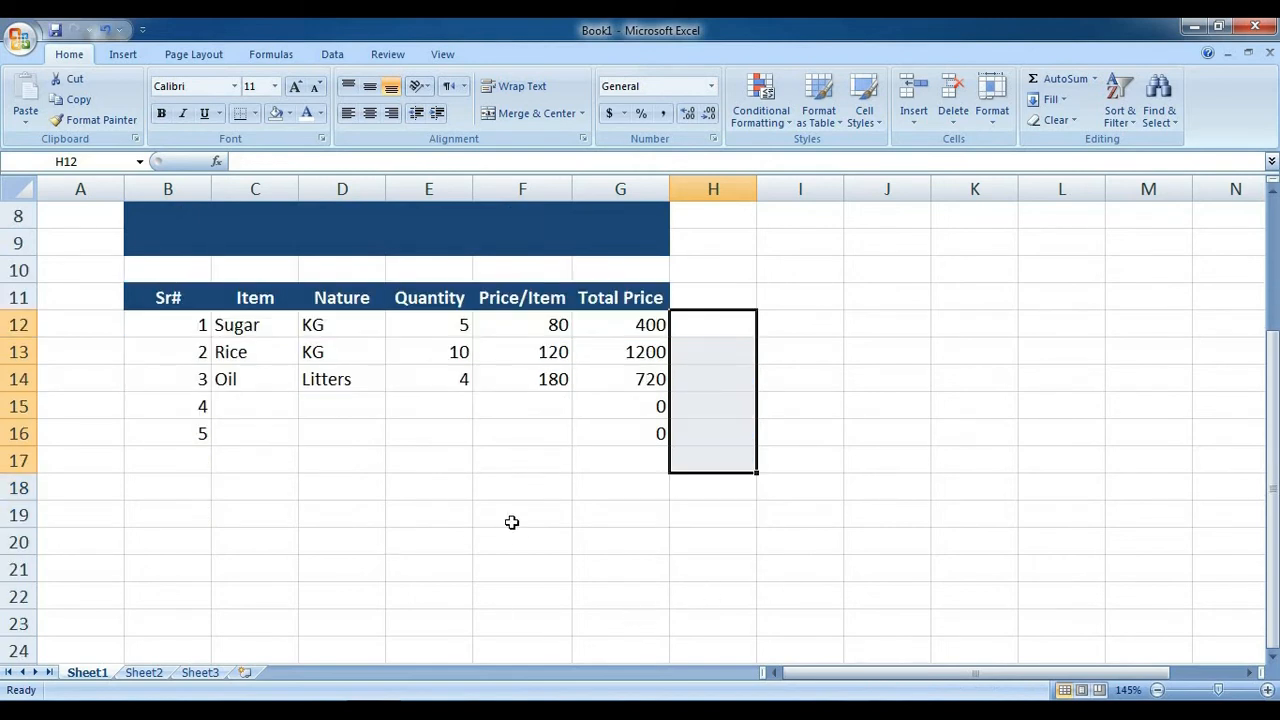
{"action": "left_click", "coordinate": [394, 536]}
{"action": "left_click", "coordinate": [196, 466]}
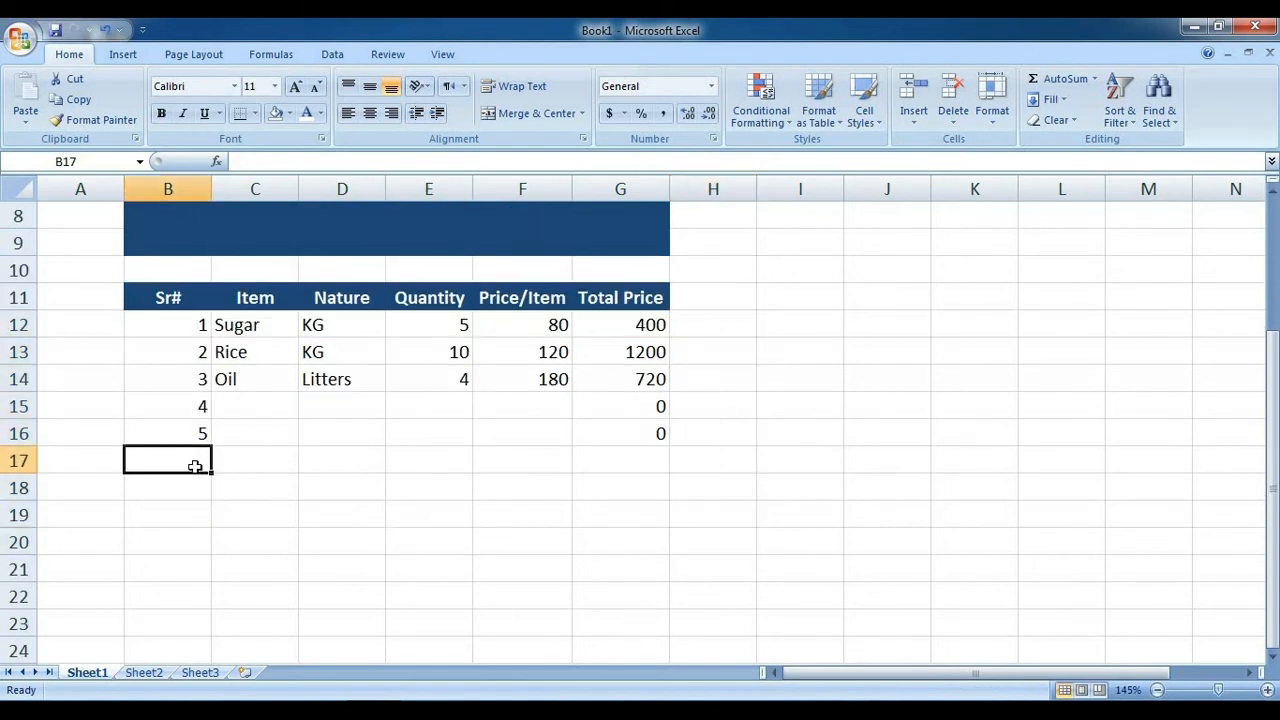
{"action": "left_click", "coordinate": [256, 408]}
{"action": "left_click", "coordinate": [635, 497]}
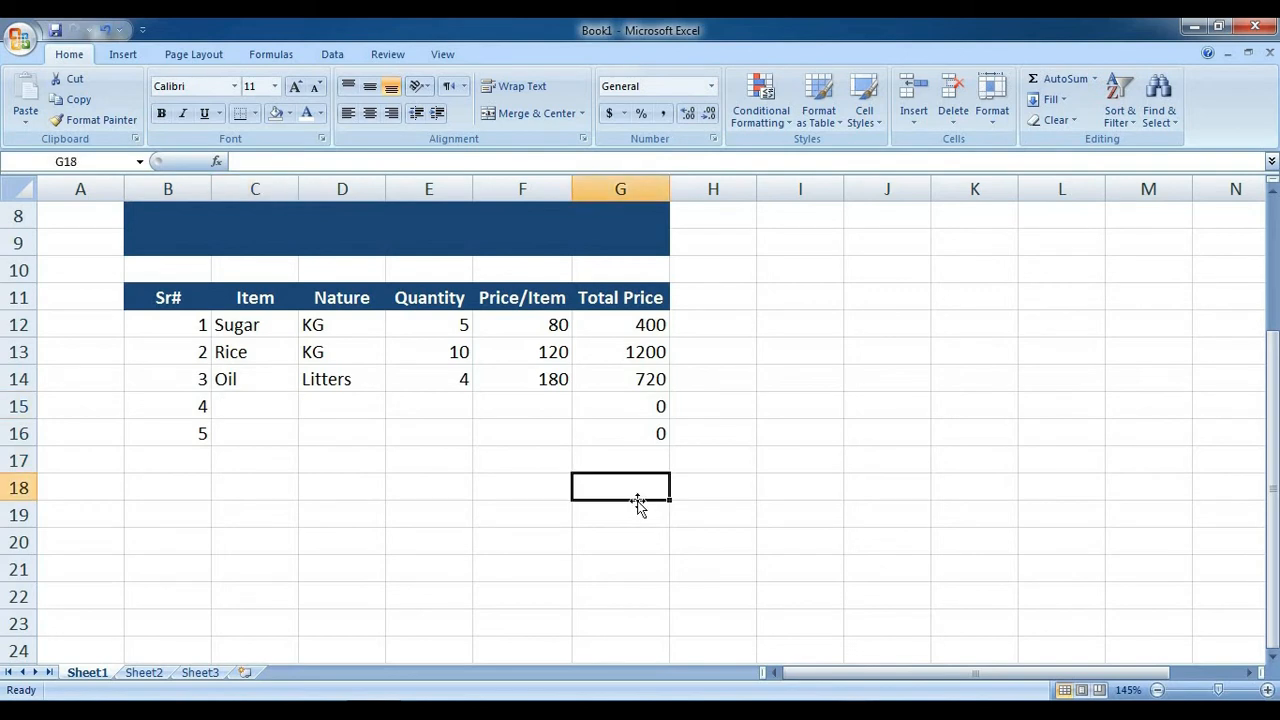
Add up the Total Price column in cell G19 with the formula =SUM(G12:G16)
{"action": "left_click", "coordinate": [636, 515]}
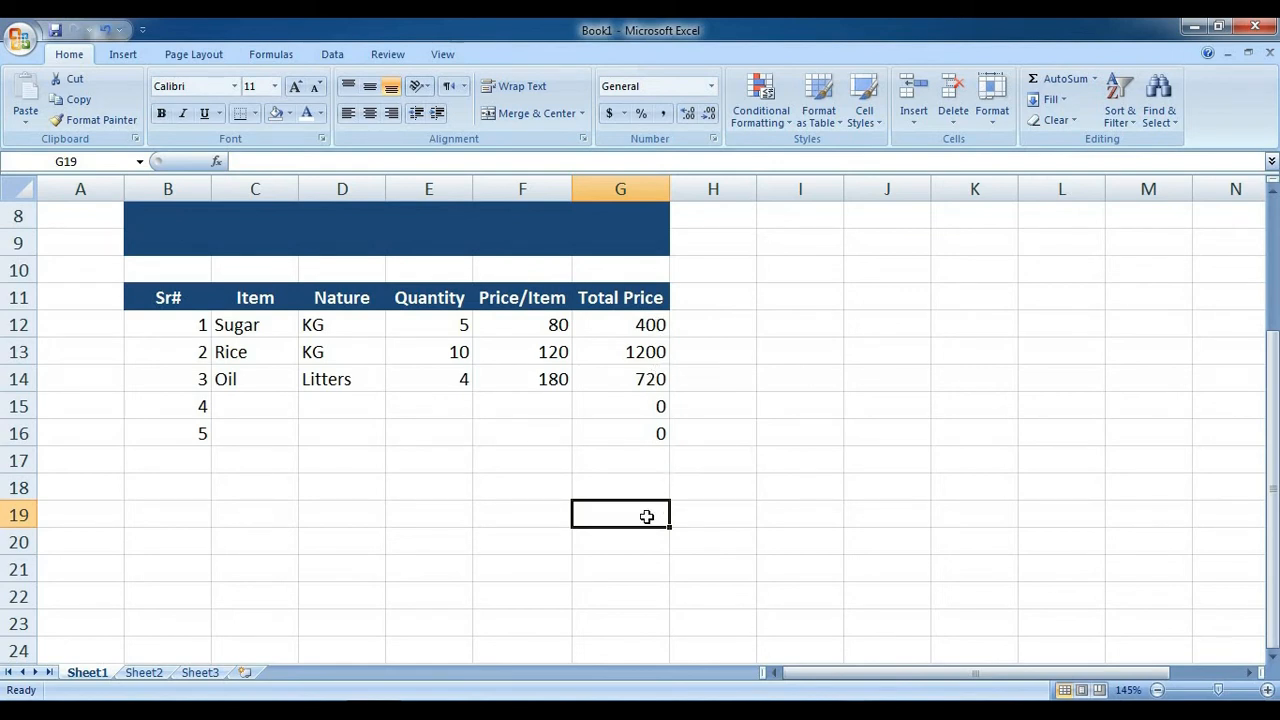
{"action": "type", "text": "="}
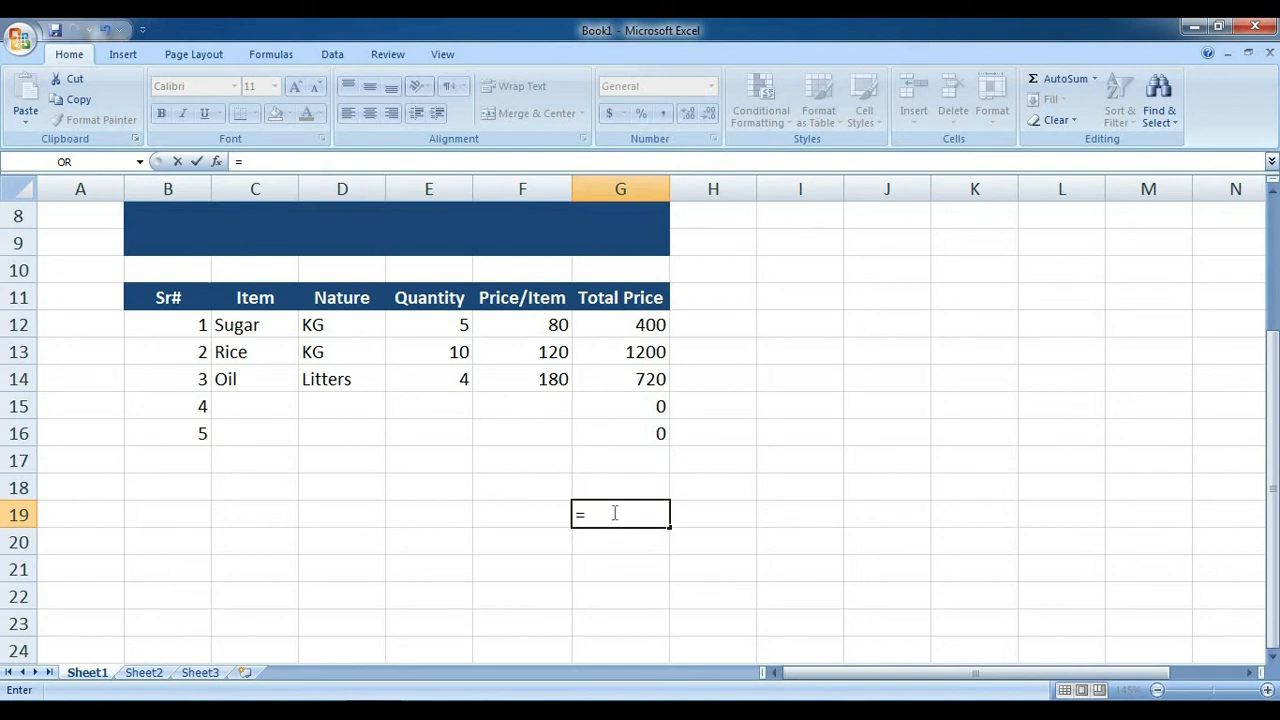
{"action": "type", "text": "sum"}
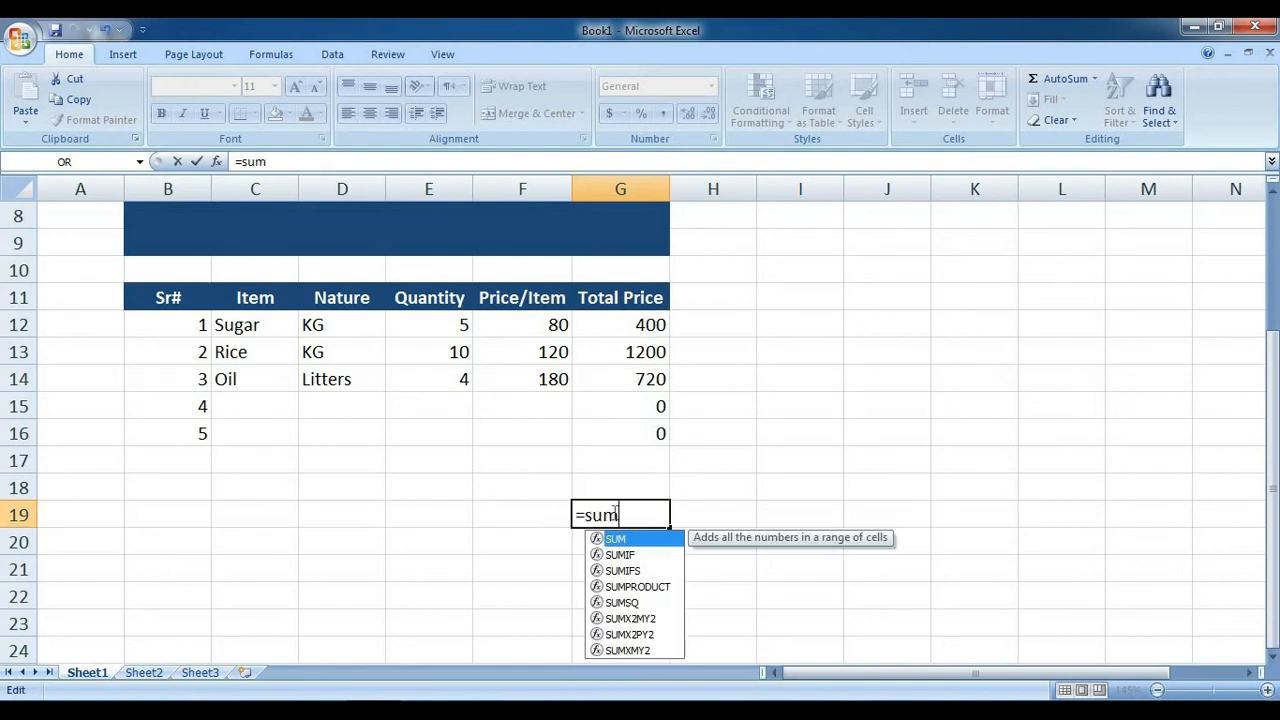
{"action": "type", "text": "("}
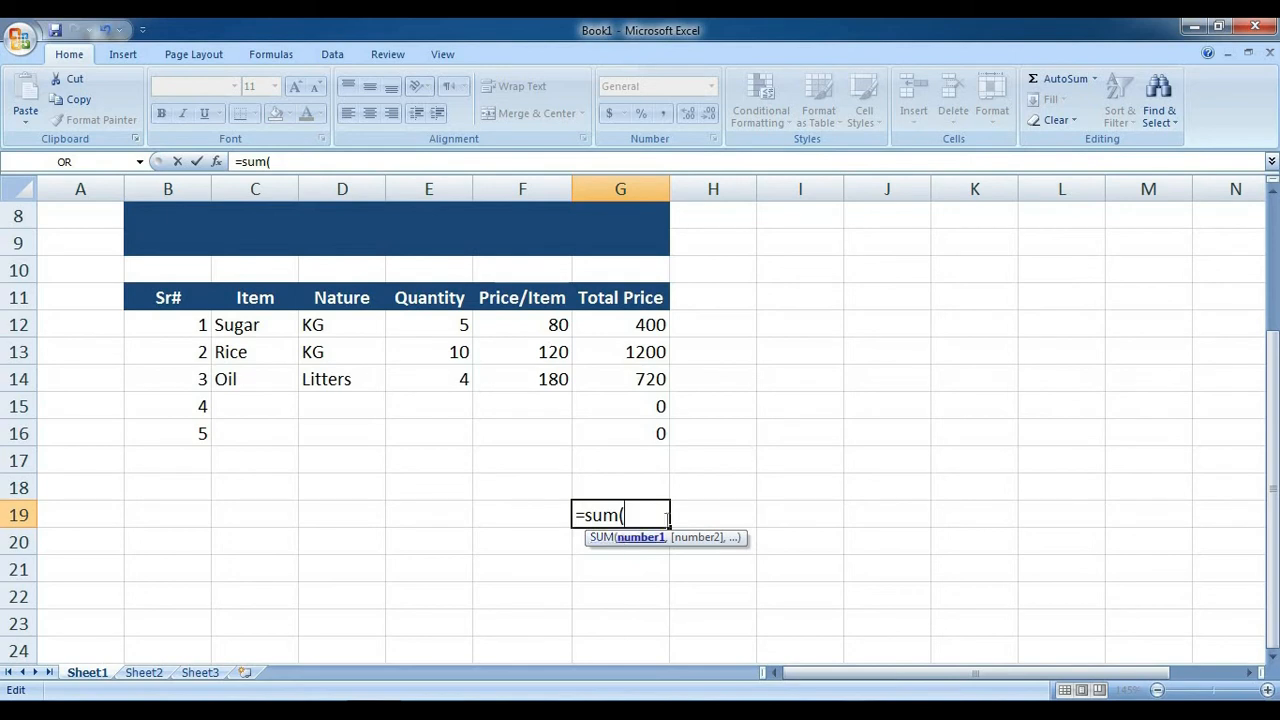
{"action": "left_click", "coordinate": [650, 325]}
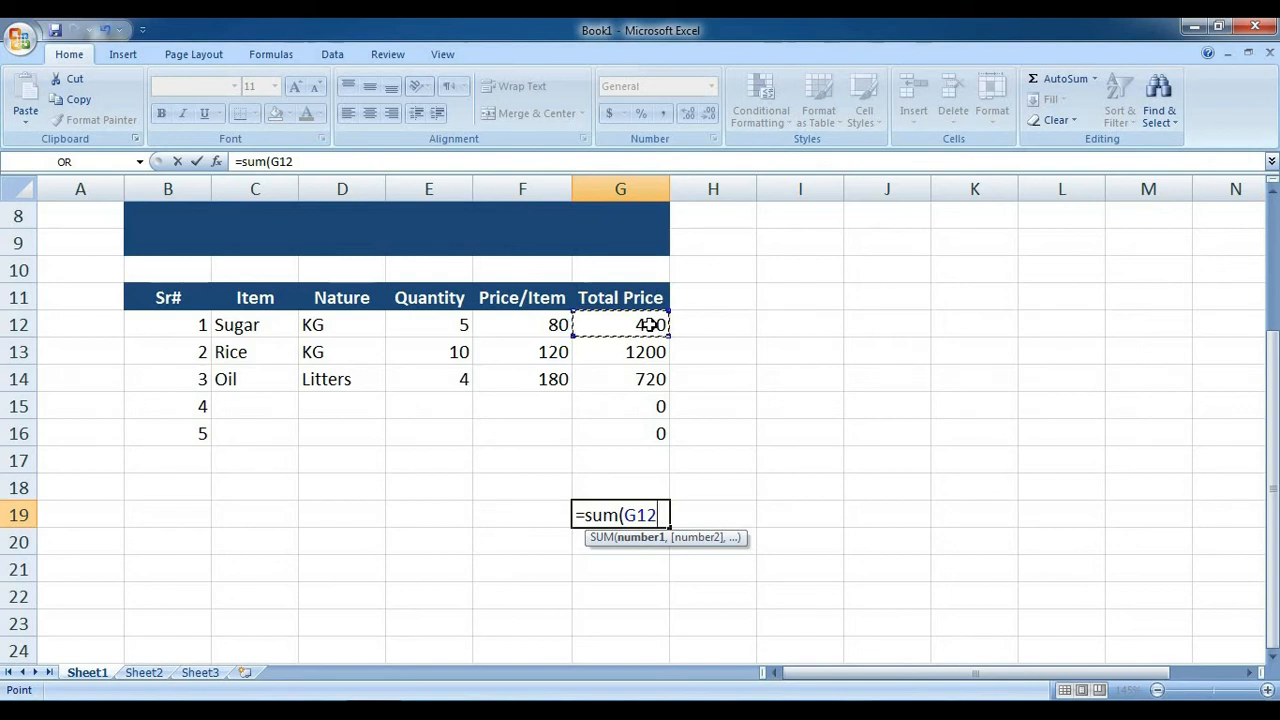
{"action": "left_click_drag", "start_coordinate": [650, 325], "coordinate": [644, 443]}
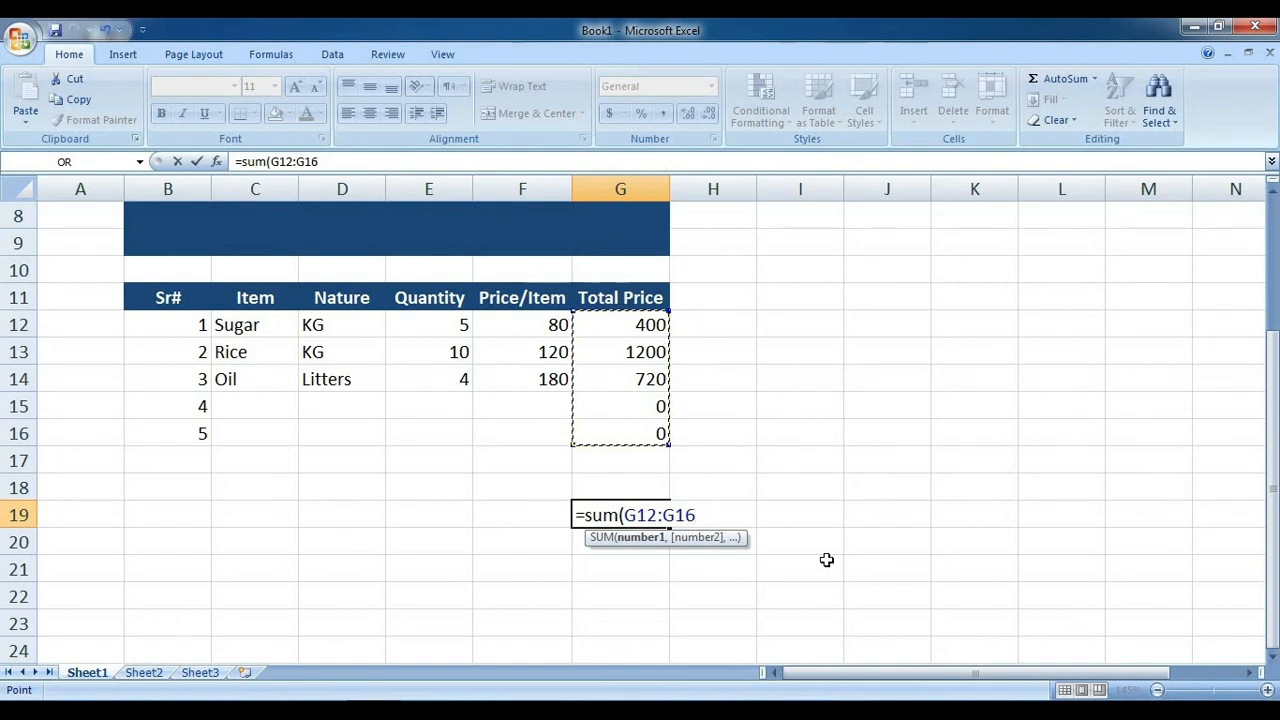
{"action": "type", "text": ")"}
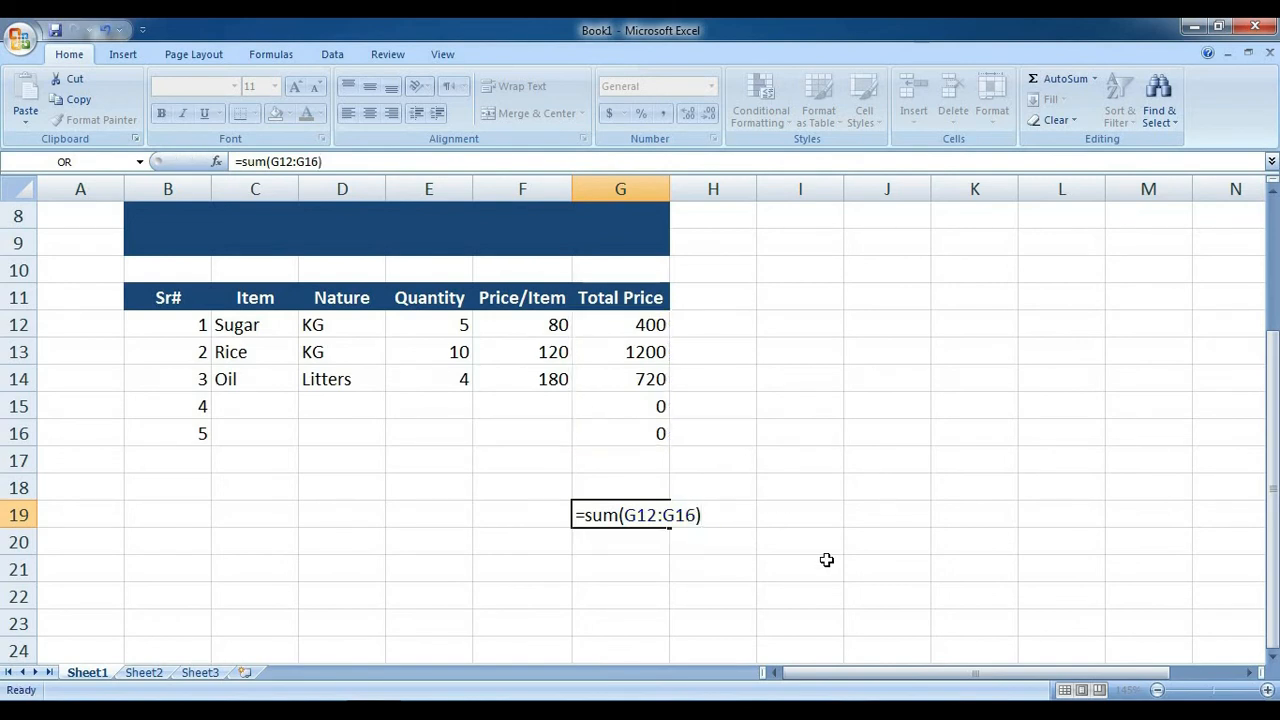
{"action": "key", "text": "Return"}
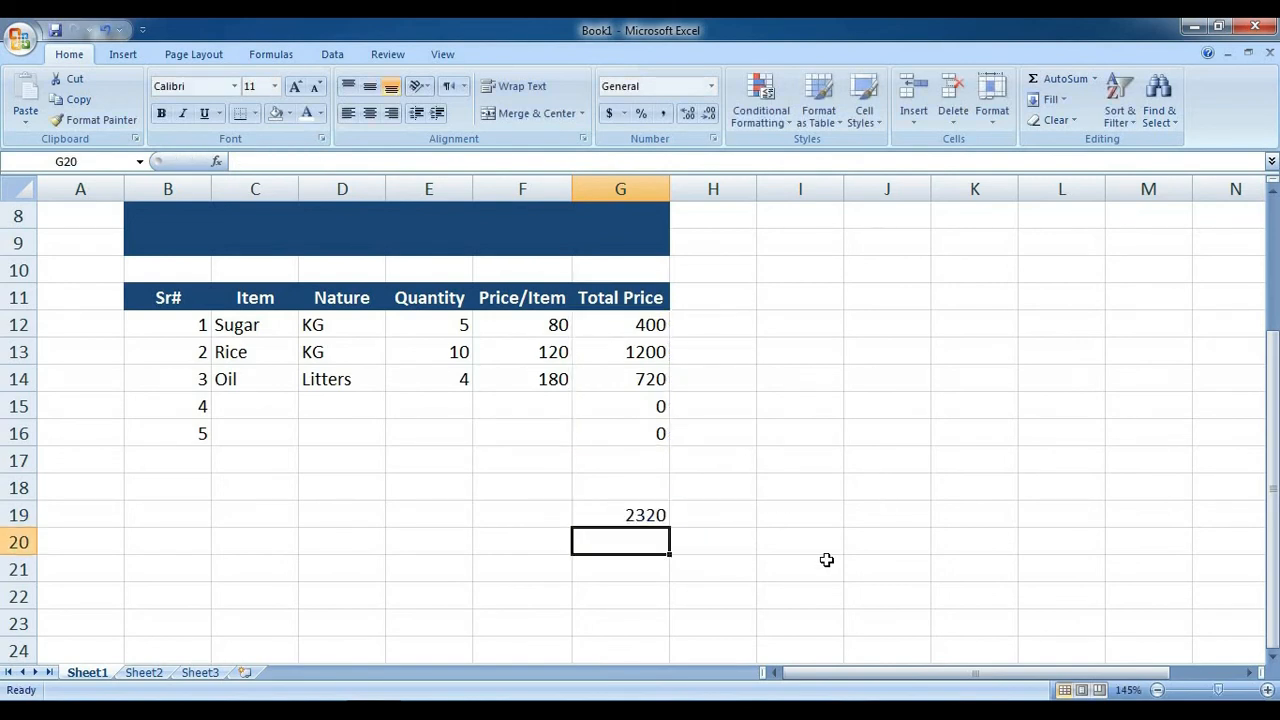
{"action": "left_click", "coordinate": [608, 515]}
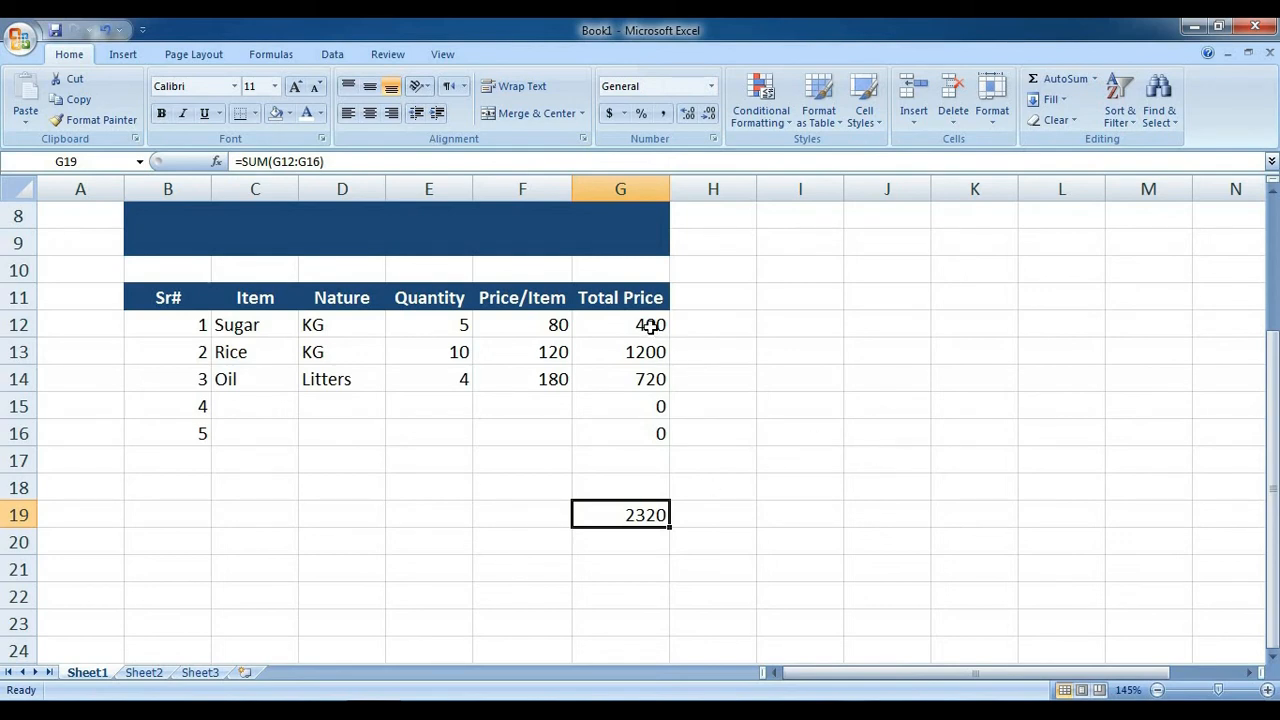
Merge and center cells D19:F19 beside the sum and label them "Gross Bill"
{"action": "left_click", "coordinate": [508, 515]}
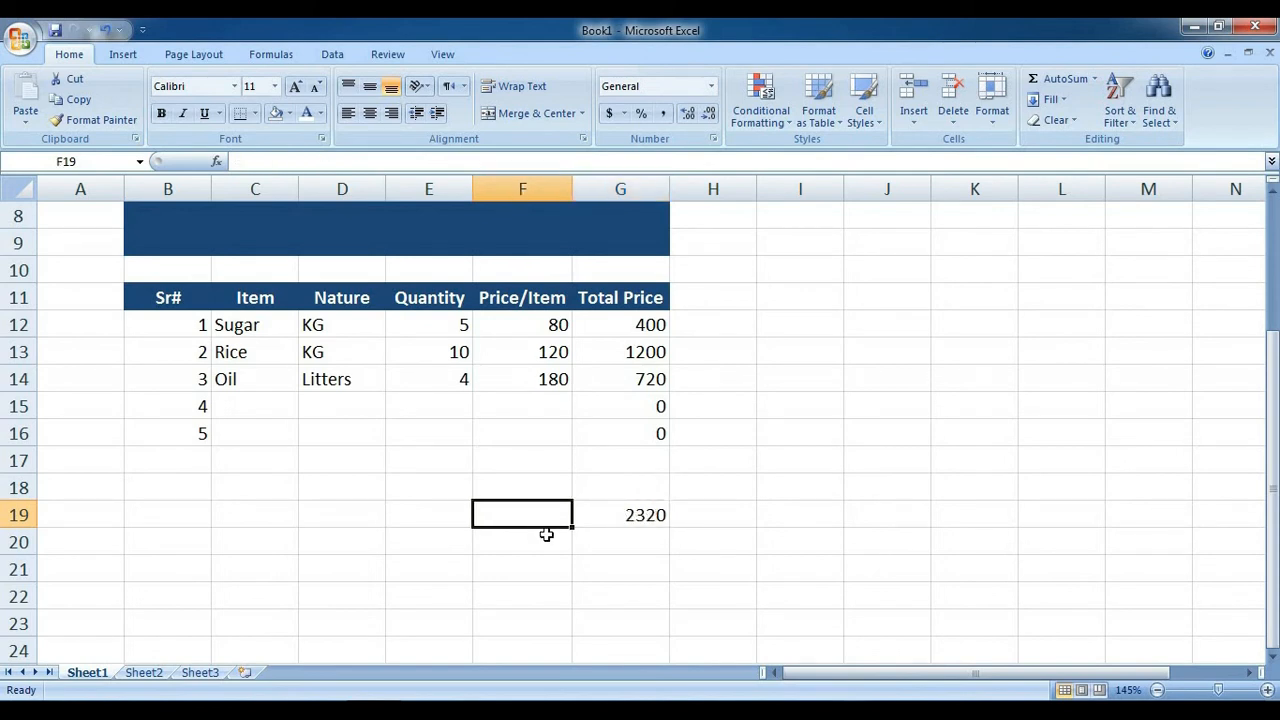
{"action": "left_click_drag", "start_coordinate": [523, 517], "coordinate": [378, 517]}
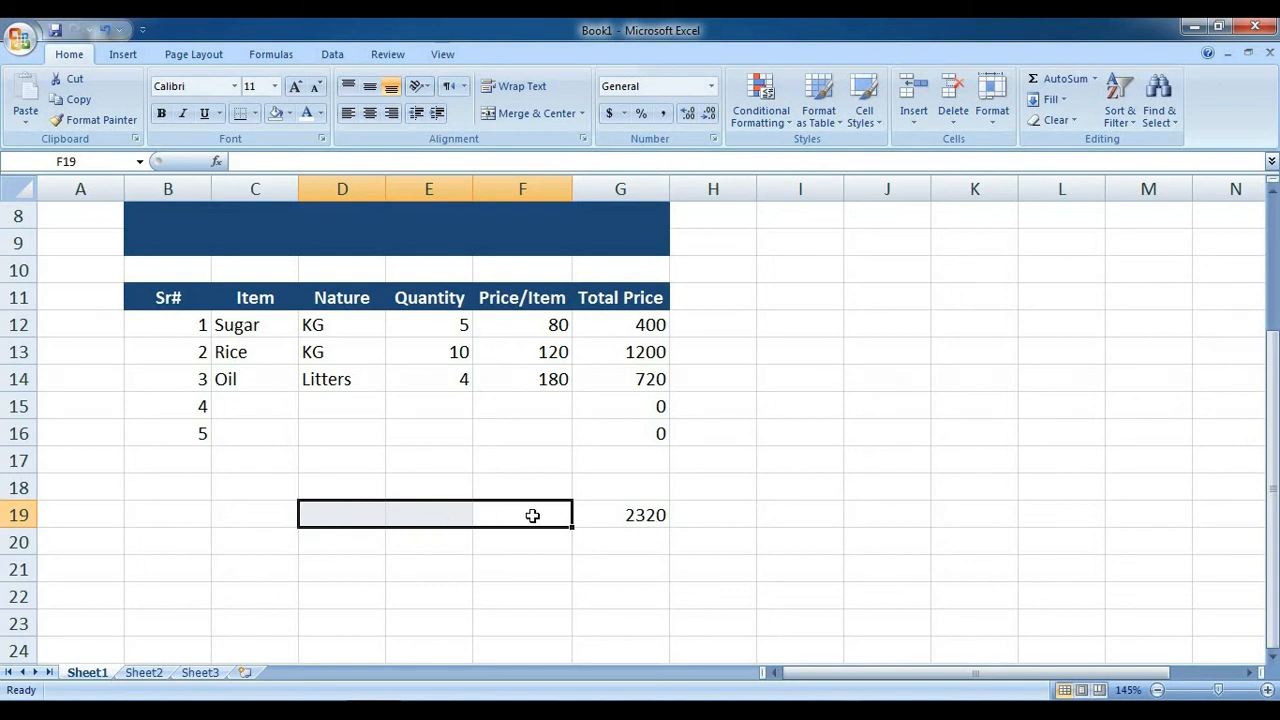
{"action": "left_click", "coordinate": [520, 114]}
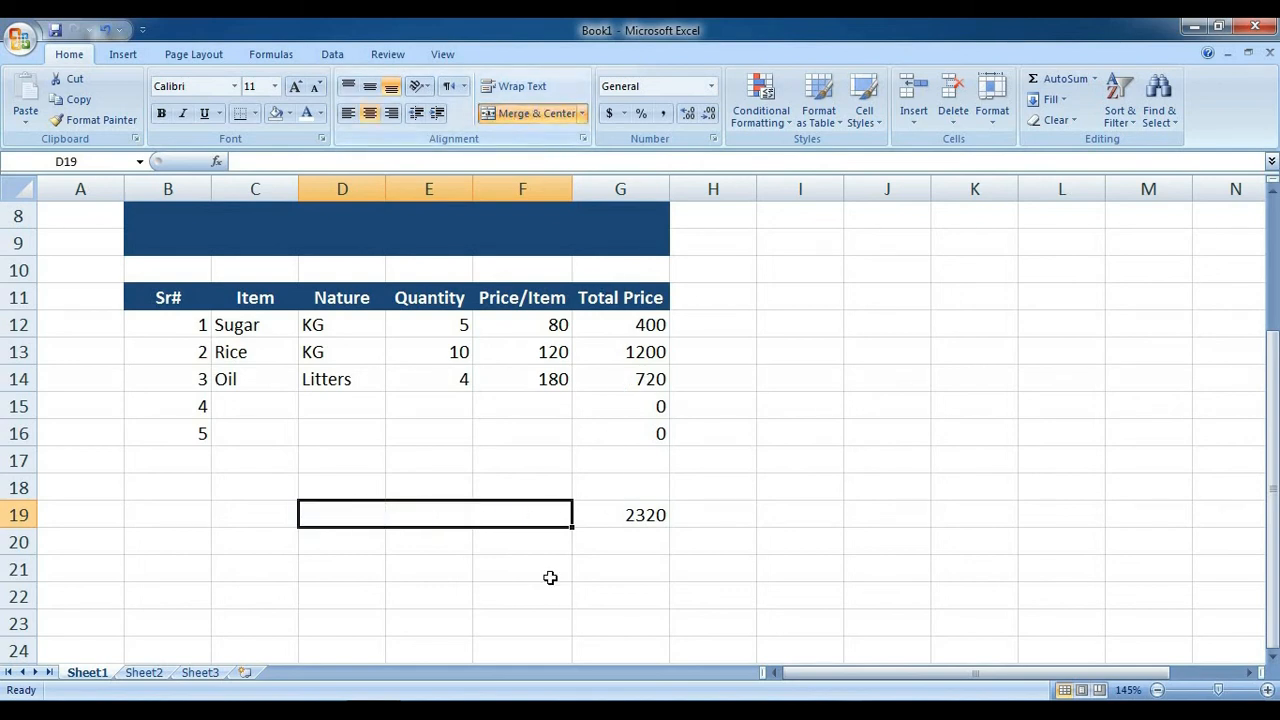
{"action": "type", "text": "Sum"}
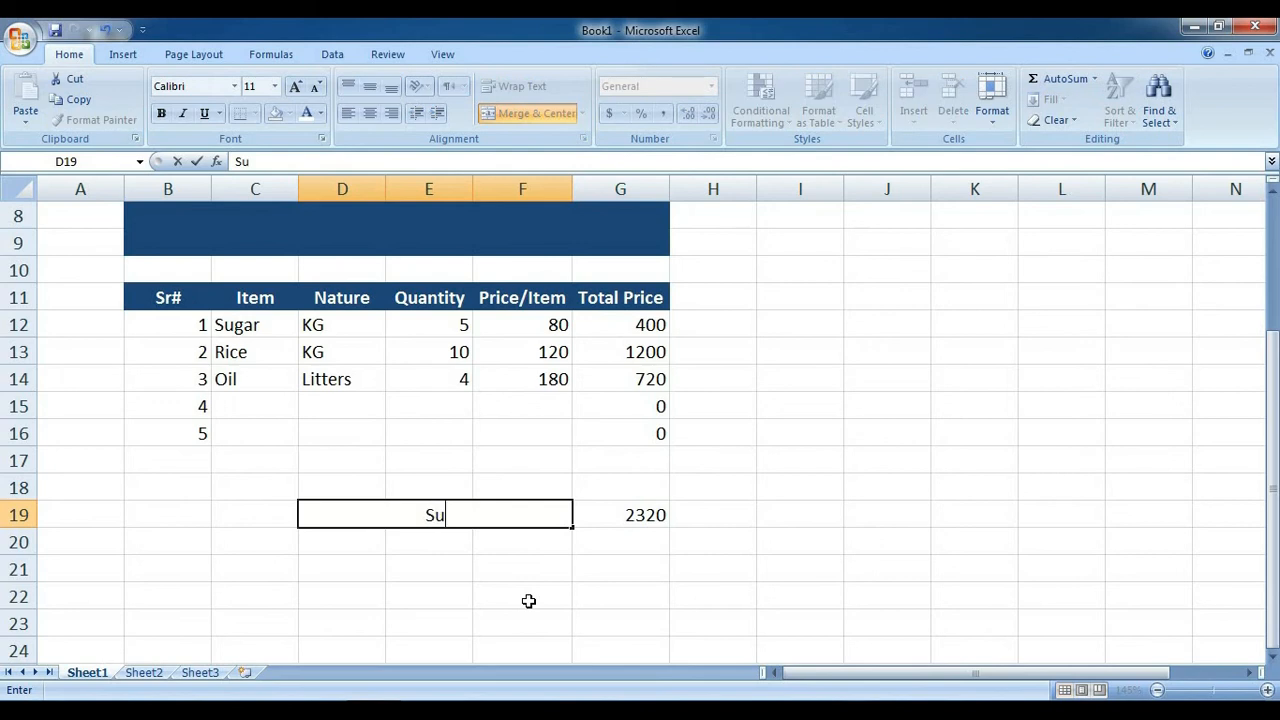
{"action": "key", "text": "BackSpace"}
{"action": "key", "text": "BackSpace"}
{"action": "key", "text": "BackSpace"}
{"action": "type", "text": "Gross B"}
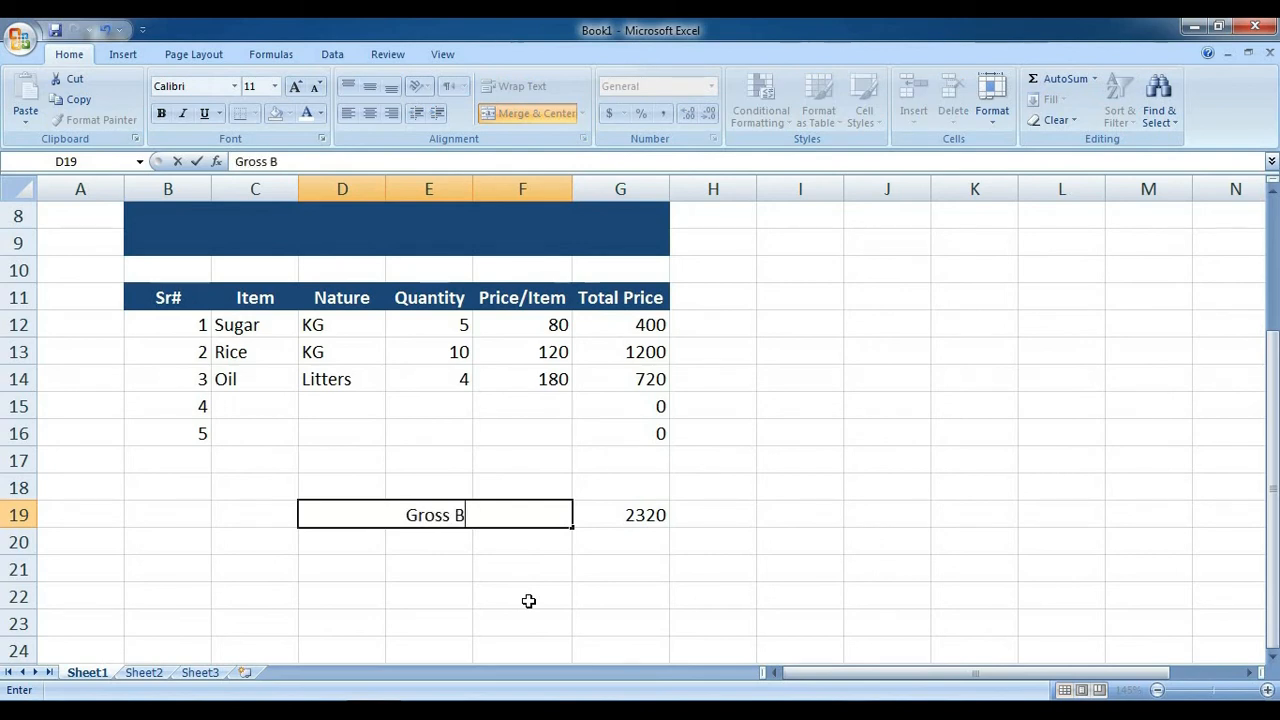
{"action": "type", "text": "ill"}
{"action": "key", "text": "Return"}
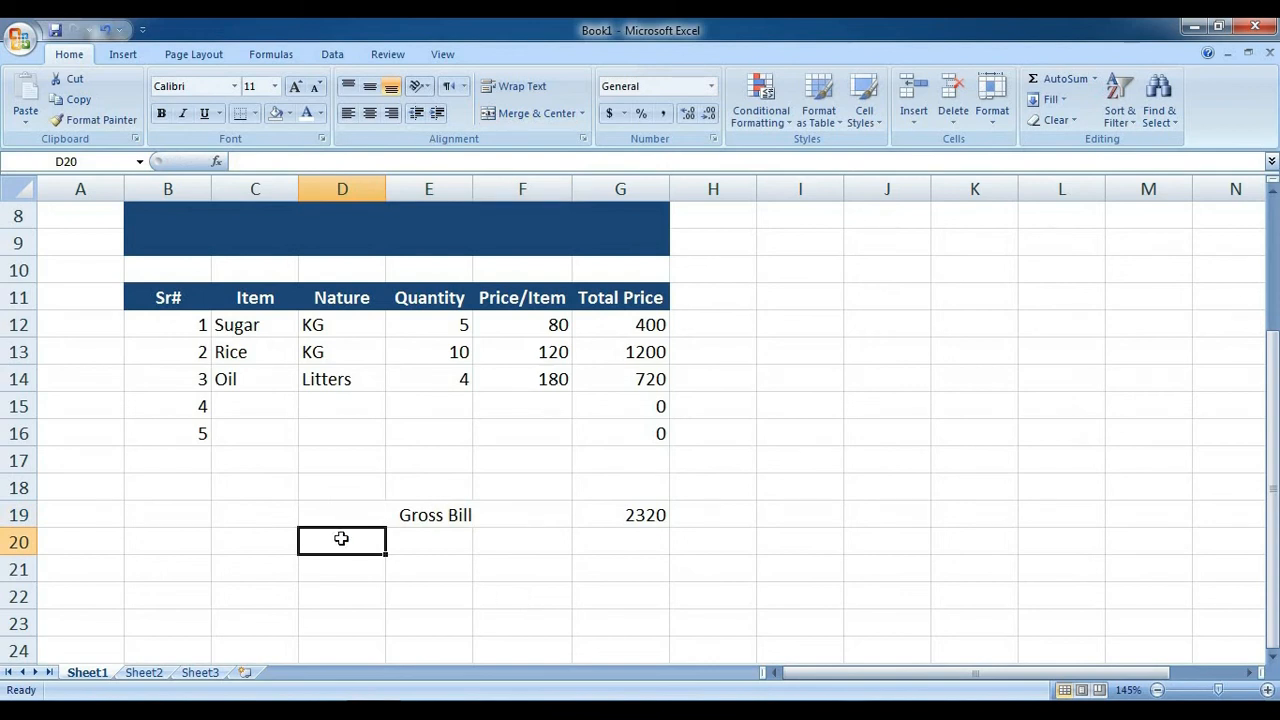
Merge and center cells D20:F20 and enter the label "Discount Rate"
{"action": "left_click_drag", "start_coordinate": [340, 537], "coordinate": [500, 531]}
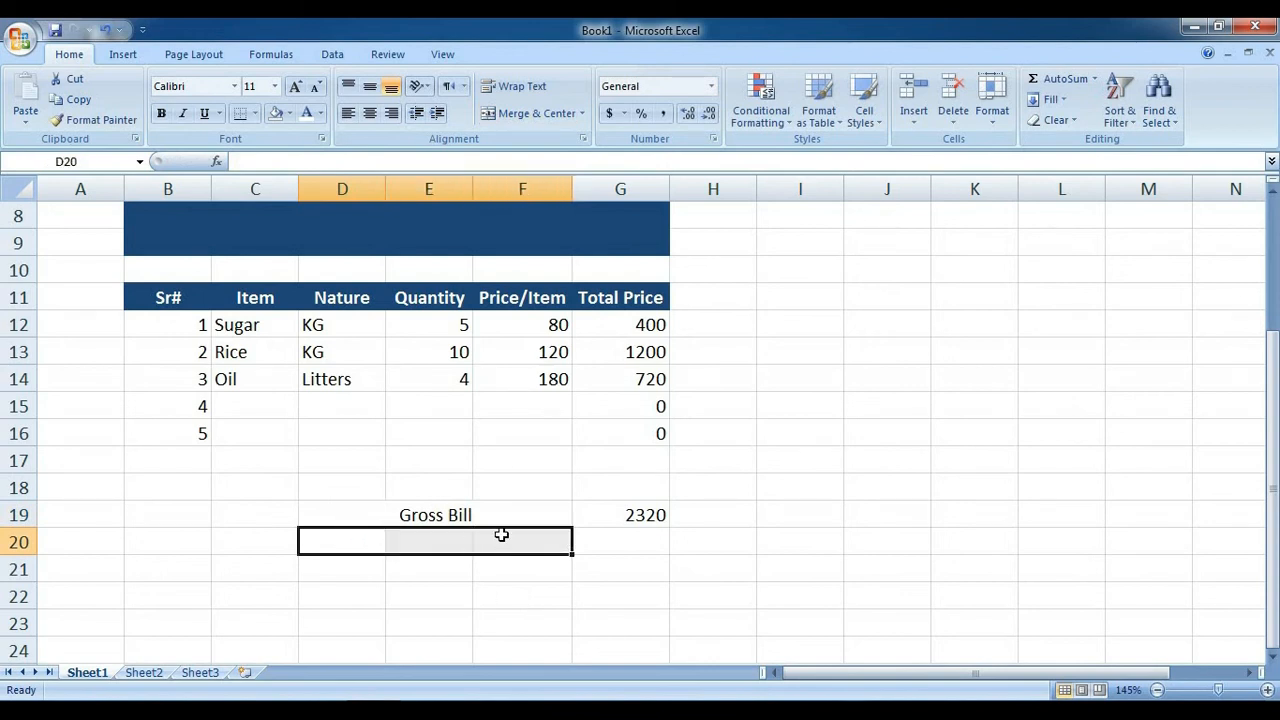
{"action": "left_click", "coordinate": [530, 113]}
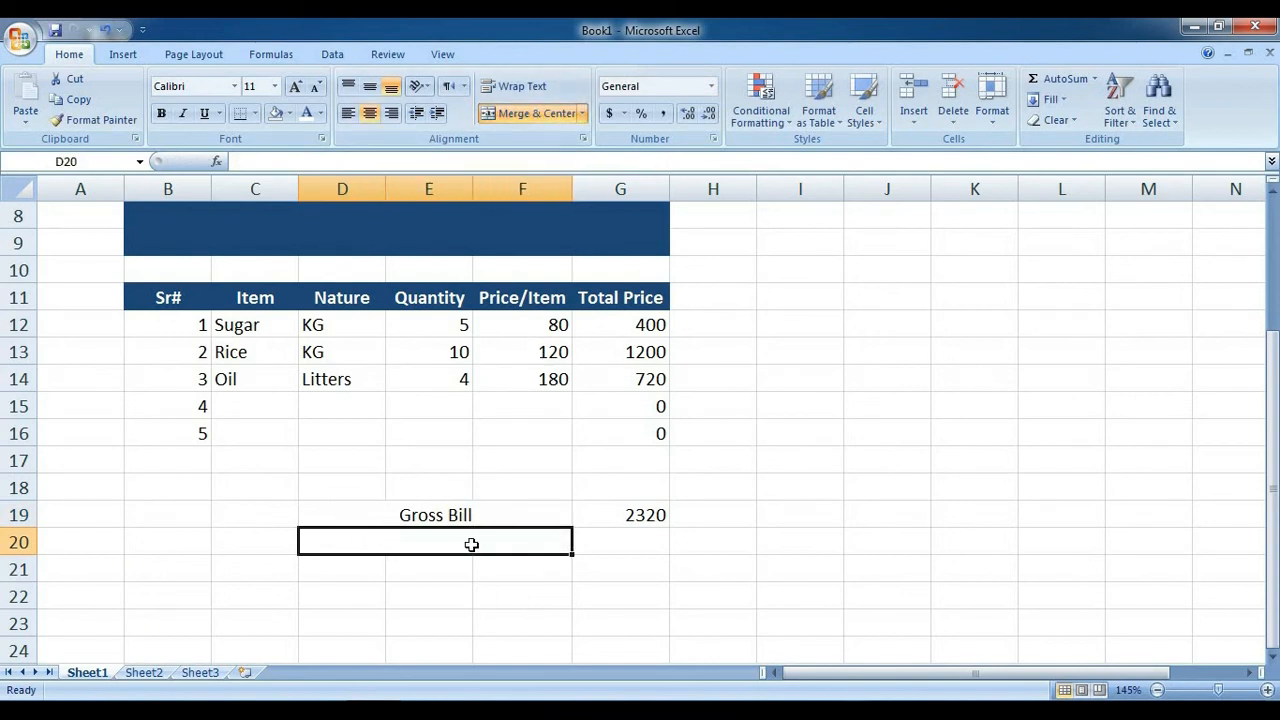
{"action": "type", "text": "Disc"}
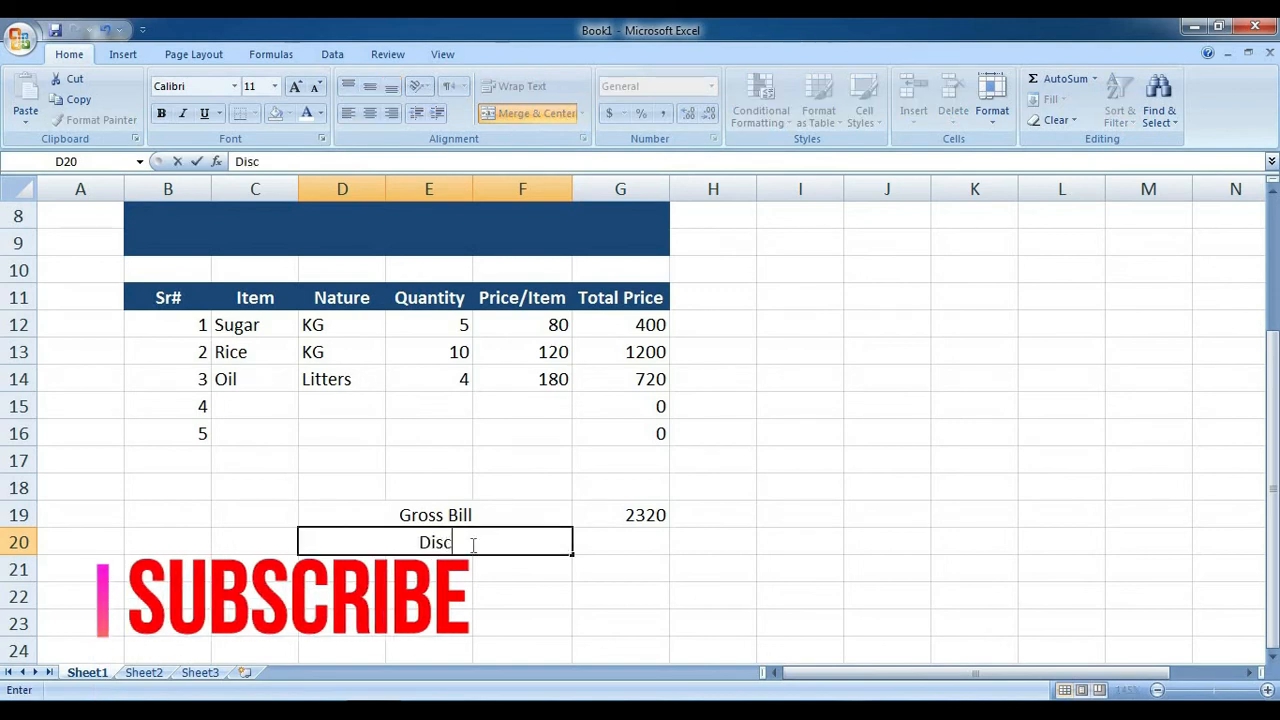
{"action": "type", "text": "our"}
{"action": "key", "text": "BackSpace"}
{"action": "type", "text": "nt"}
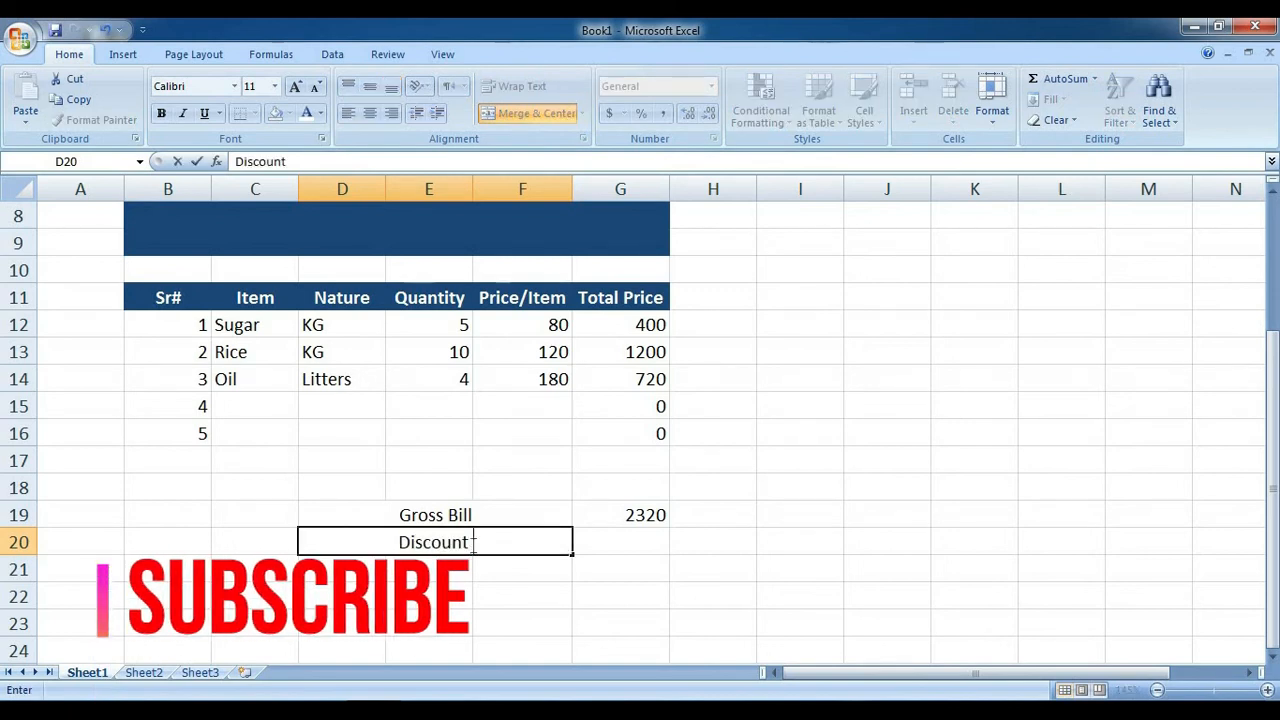
{"action": "type", "text": " Rate"}
{"action": "key", "text": "Return"}
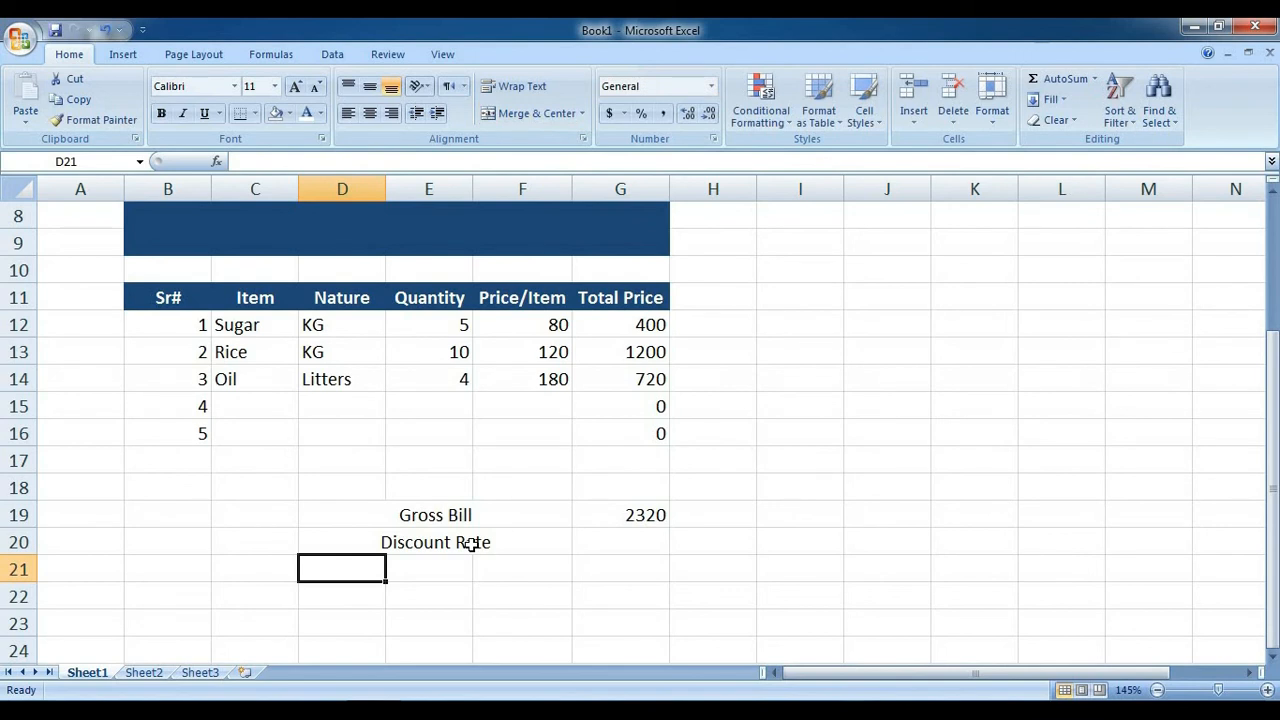
Merge and center cells D21:F21 and enter the label "Discount Amount"
{"action": "left_click_drag", "start_coordinate": [351, 571], "coordinate": [528, 577]}
{"action": "left_click", "coordinate": [530, 113]}
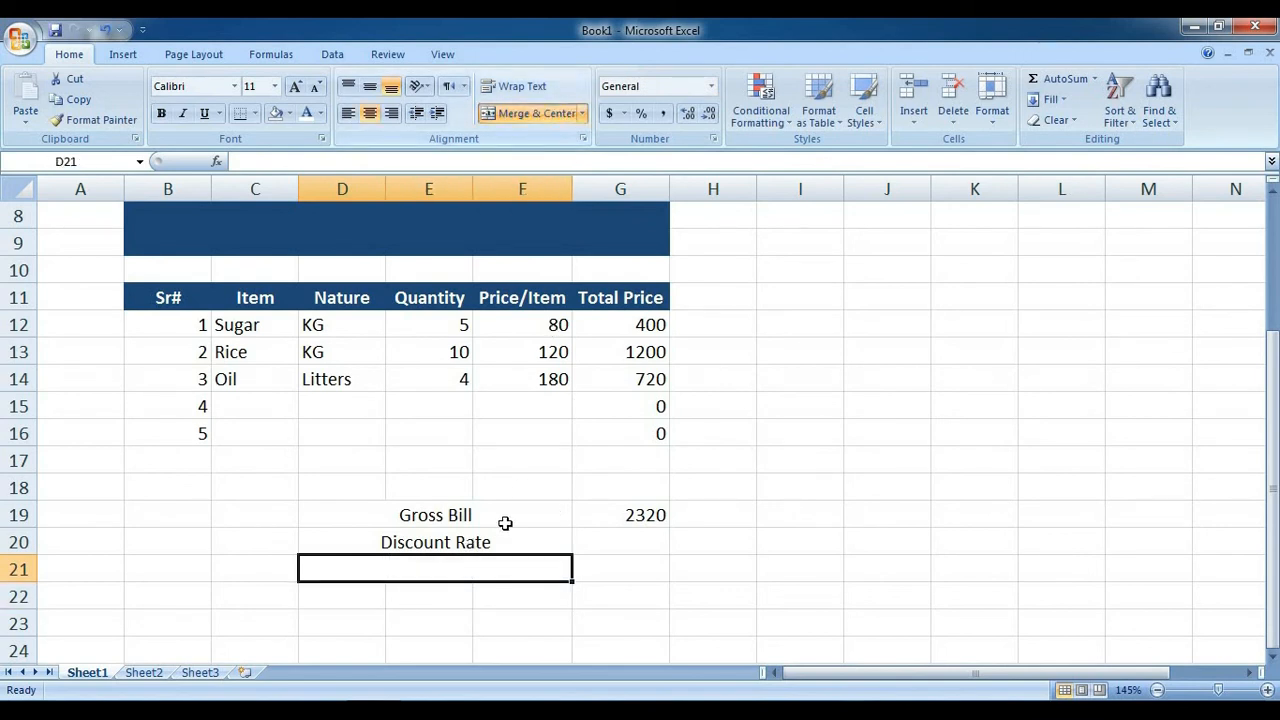
{"action": "type", "text": "Dis"}
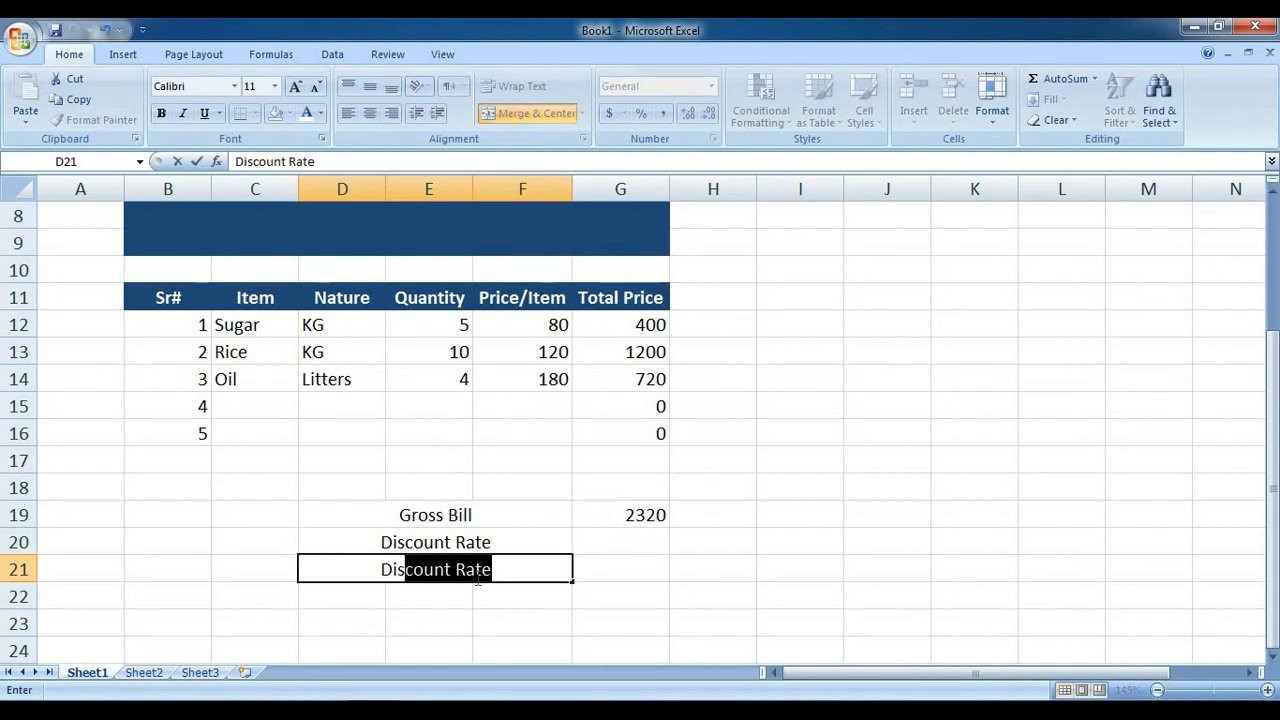
{"action": "type", "text": "count Amount"}
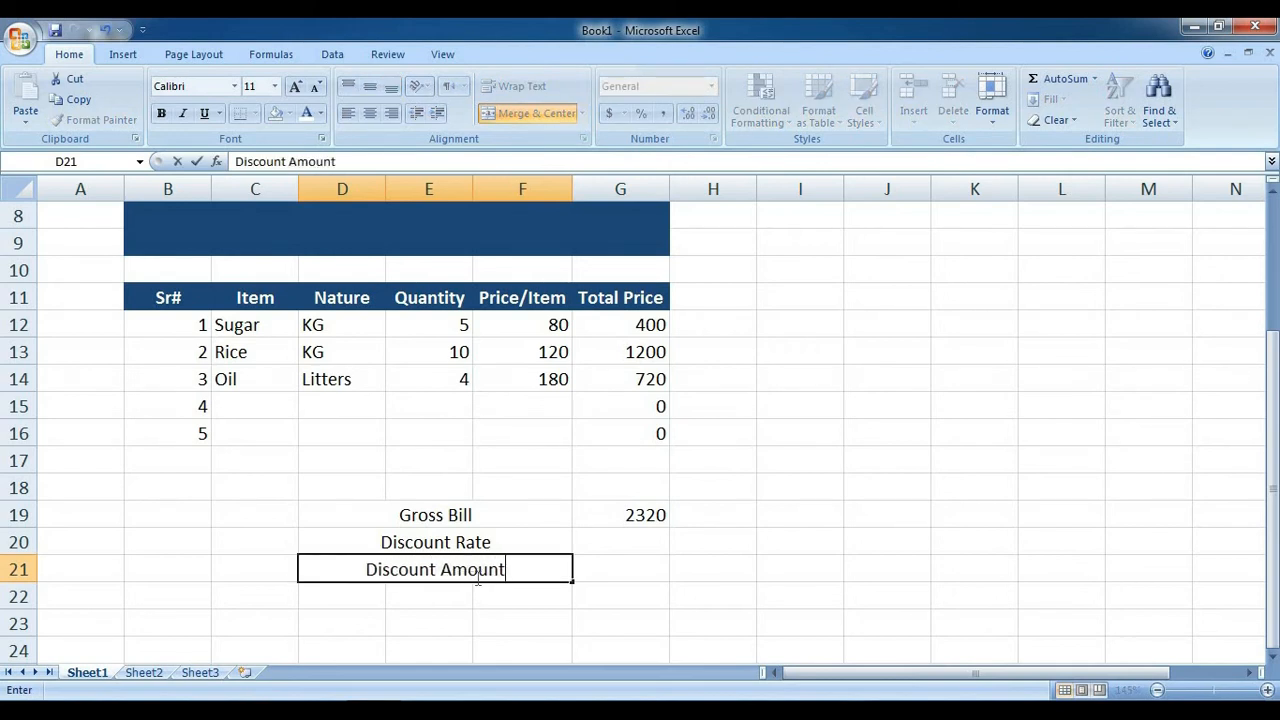
{"action": "key", "text": "Return"}
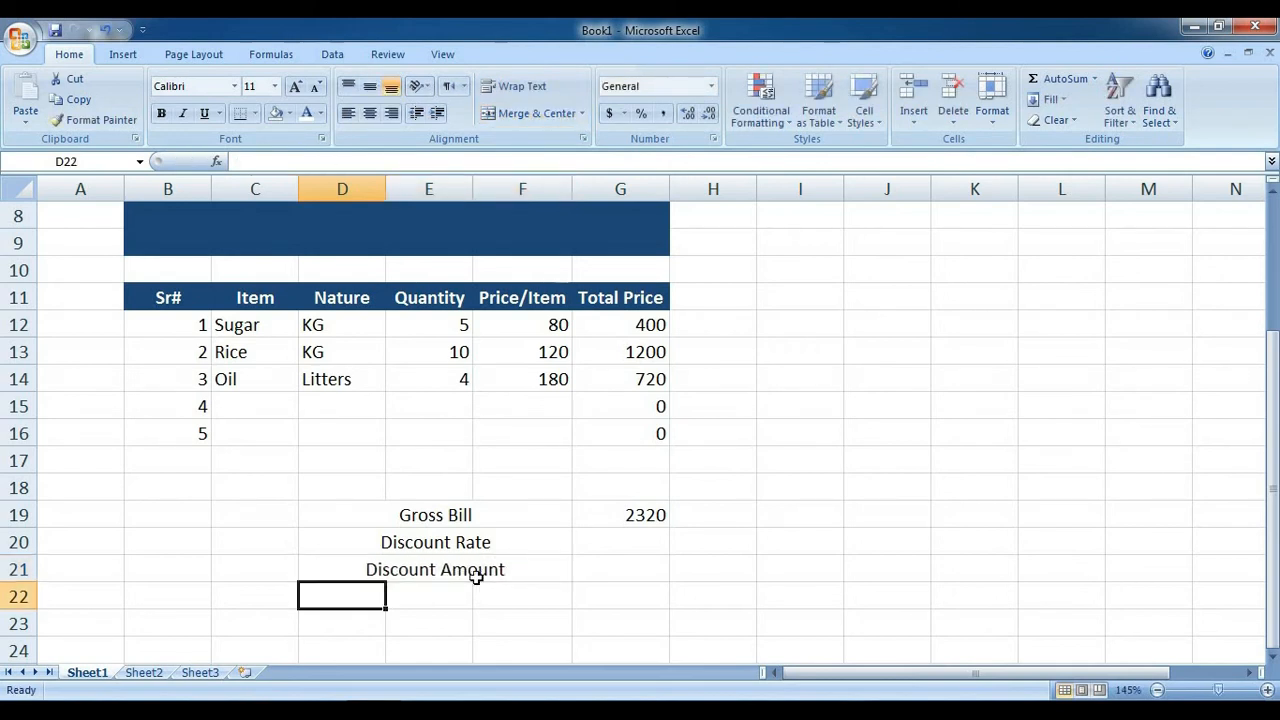
Merge and center cells D22:F22 and enter the label "Net Bill"
{"action": "left_click_drag", "start_coordinate": [337, 606], "coordinate": [518, 596]}
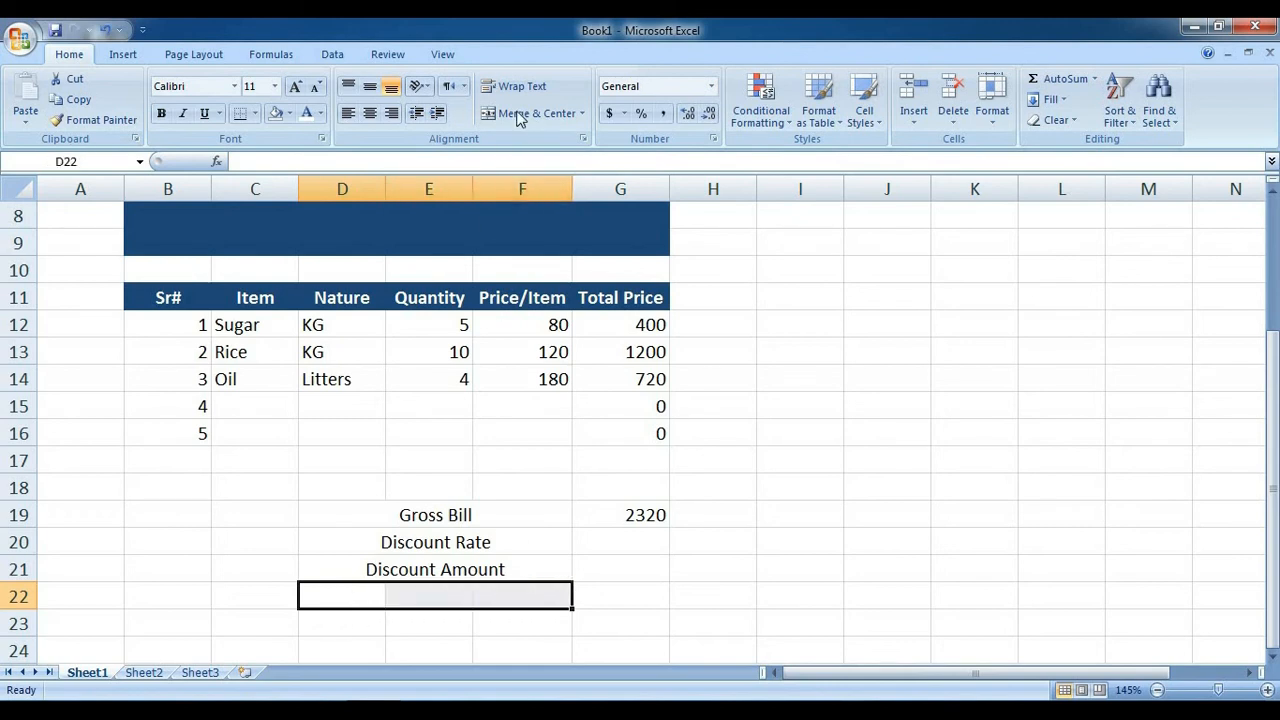
{"action": "left_click", "coordinate": [518, 115]}
{"action": "type", "text": "Net Bill"}
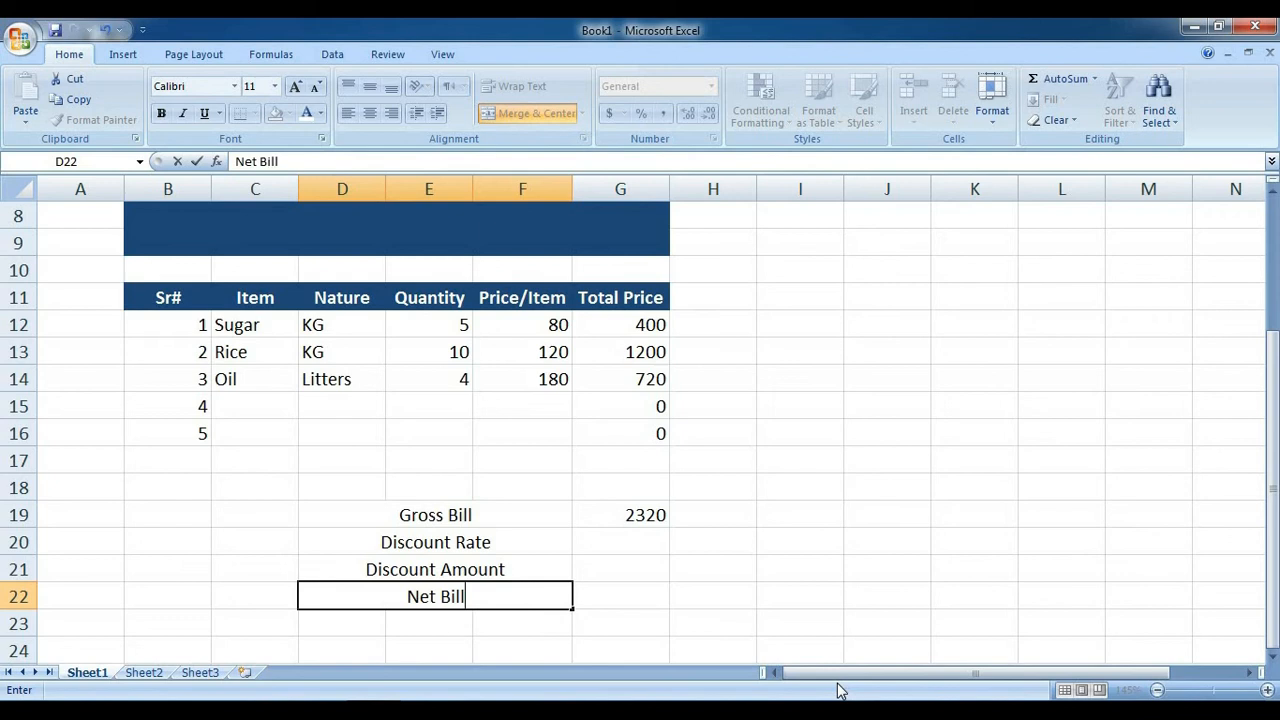
{"action": "key", "text": "Return"}
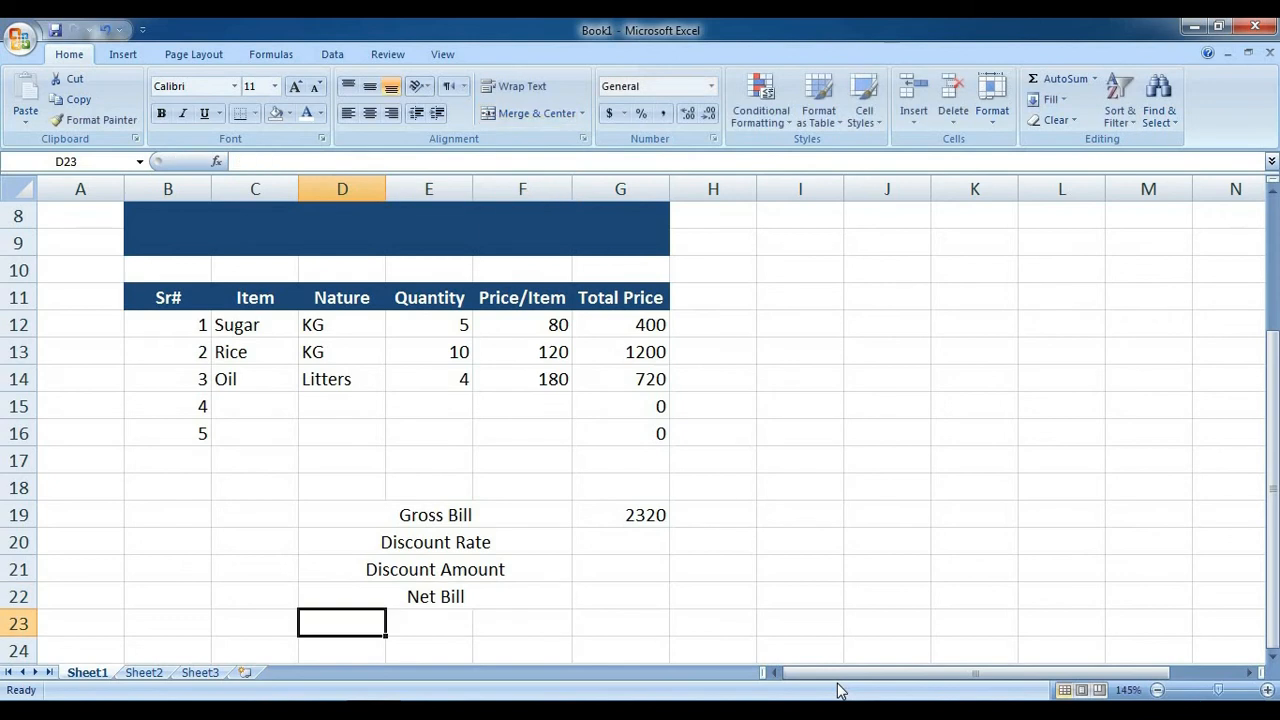
Format the four bill labels in D19:F22 with the table header's dark blue fill and bold white text
{"action": "left_click_drag", "start_coordinate": [356, 510], "coordinate": [449, 590]}
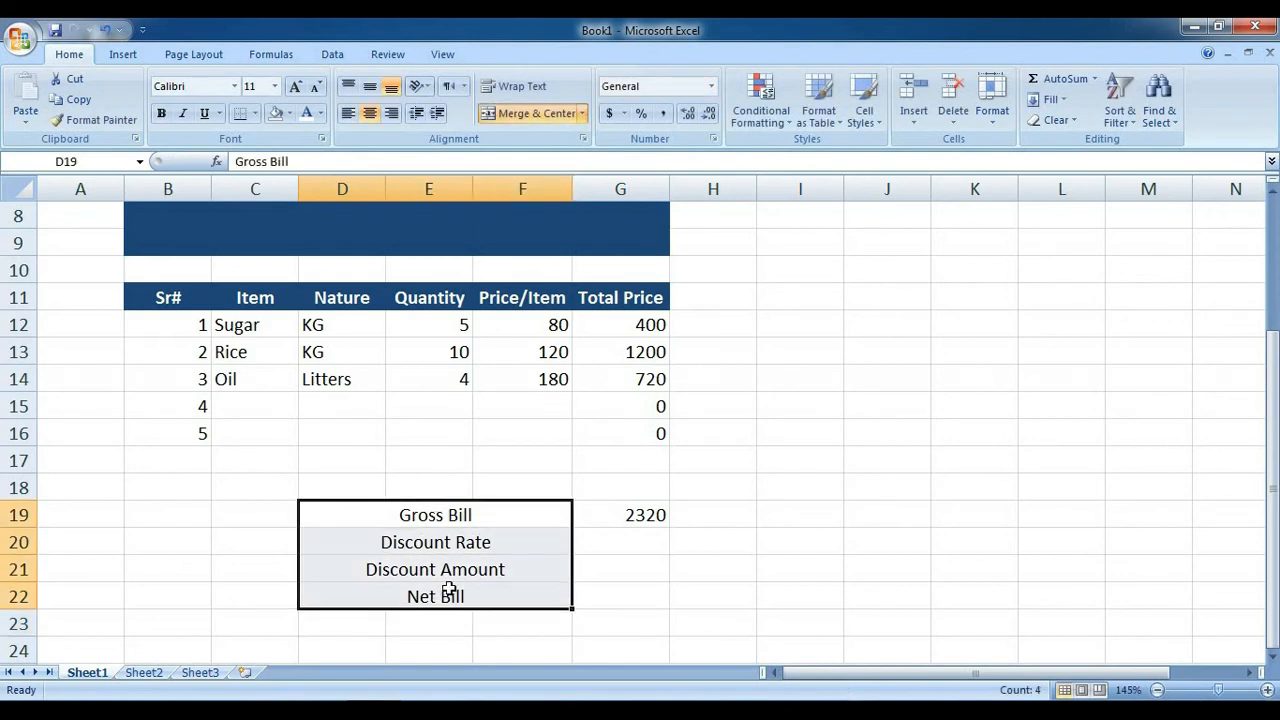
{"action": "left_click", "coordinate": [290, 113]}
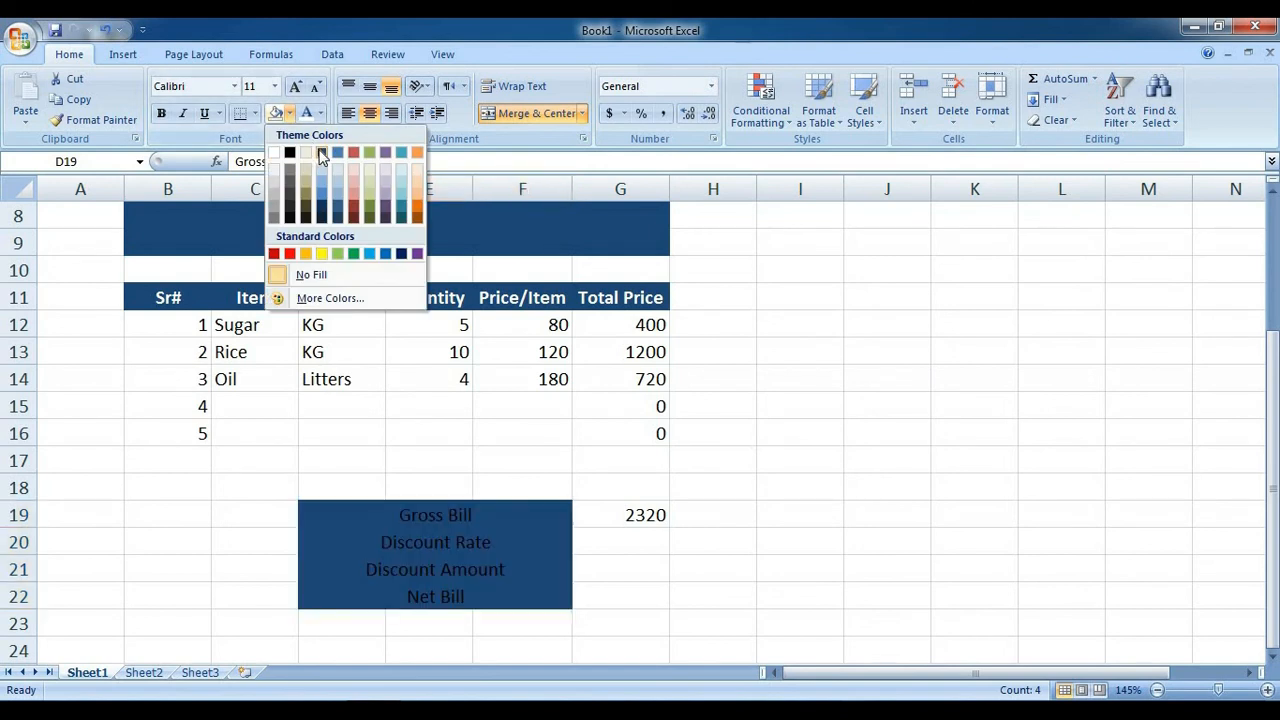
{"action": "left_click", "coordinate": [323, 155]}
{"action": "left_click", "coordinate": [161, 113]}
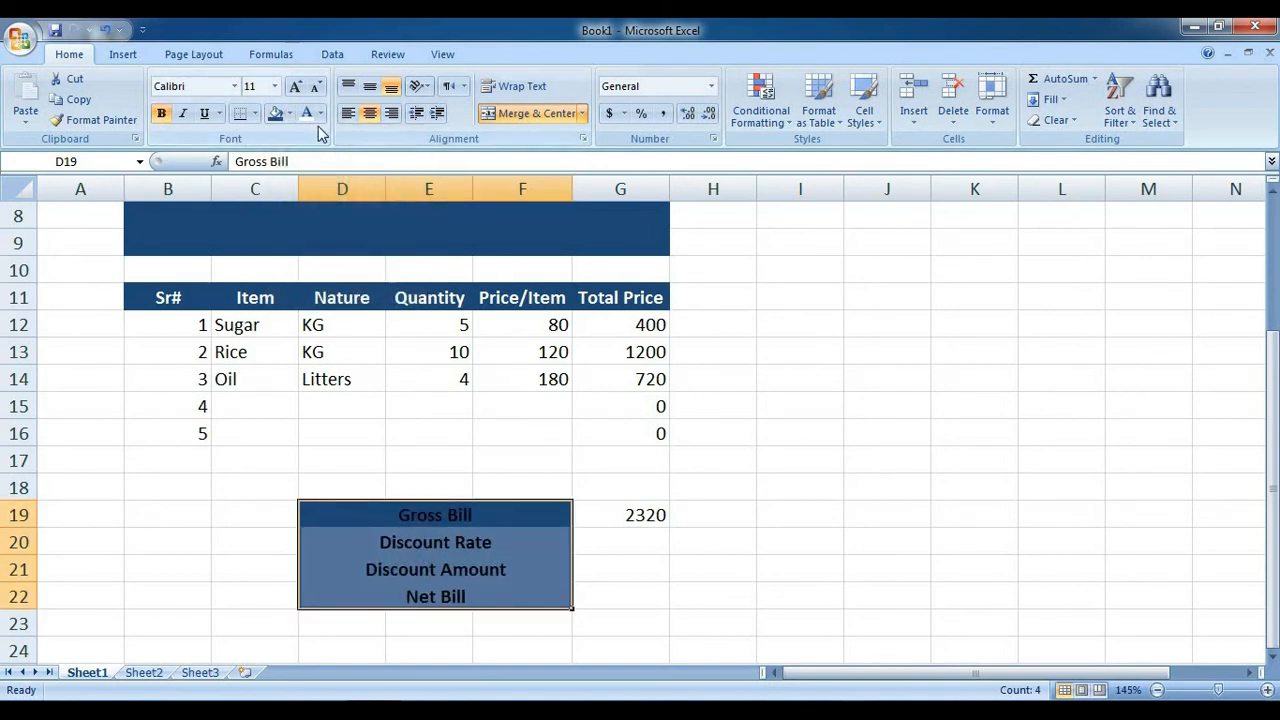
{"action": "left_click", "coordinate": [307, 113]}
{"action": "left_click", "coordinate": [672, 566]}
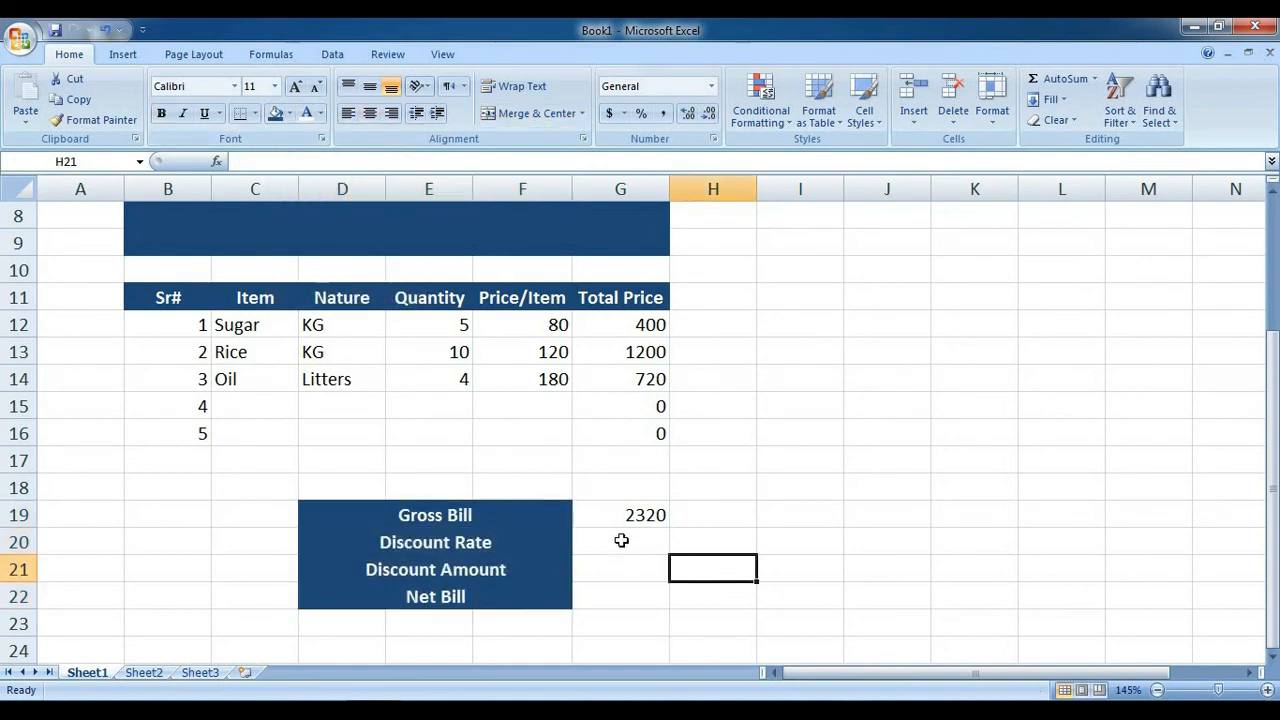
{"action": "left_click", "coordinate": [507, 521]}
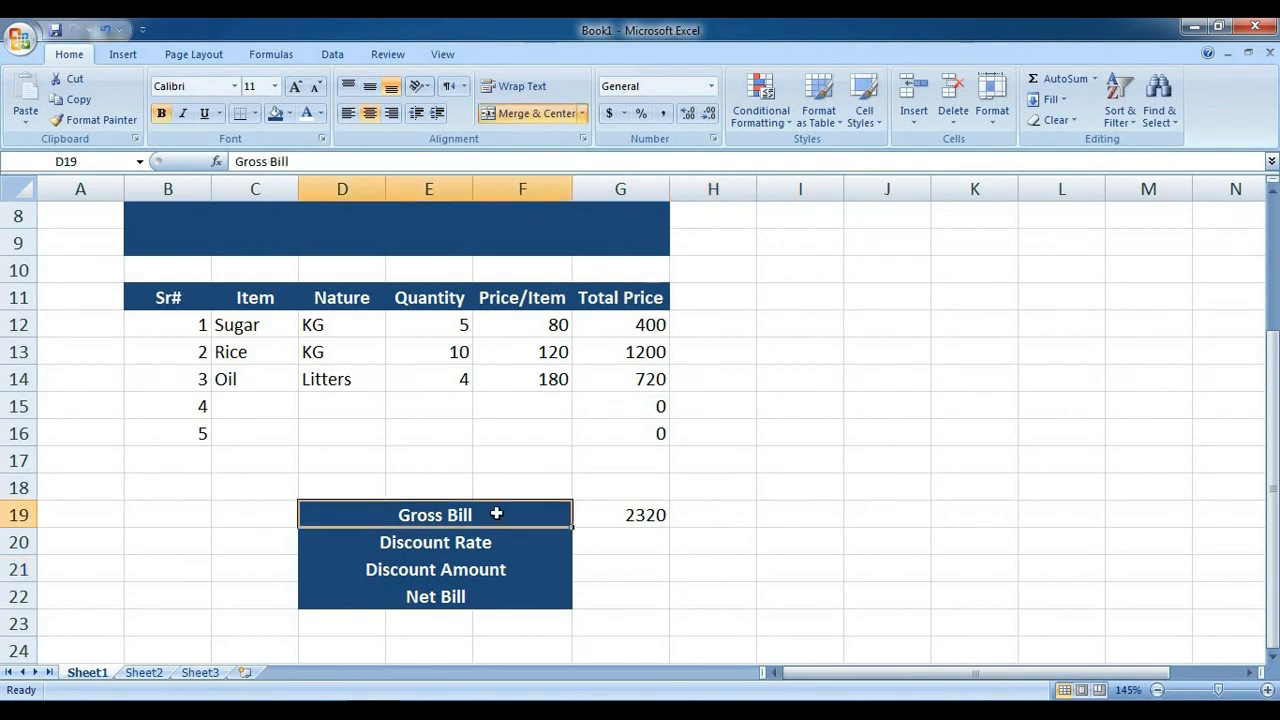
Apply all borders to the four bill summary labels in D19:F22
{"action": "left_click_drag", "start_coordinate": [497, 516], "coordinate": [490, 596]}
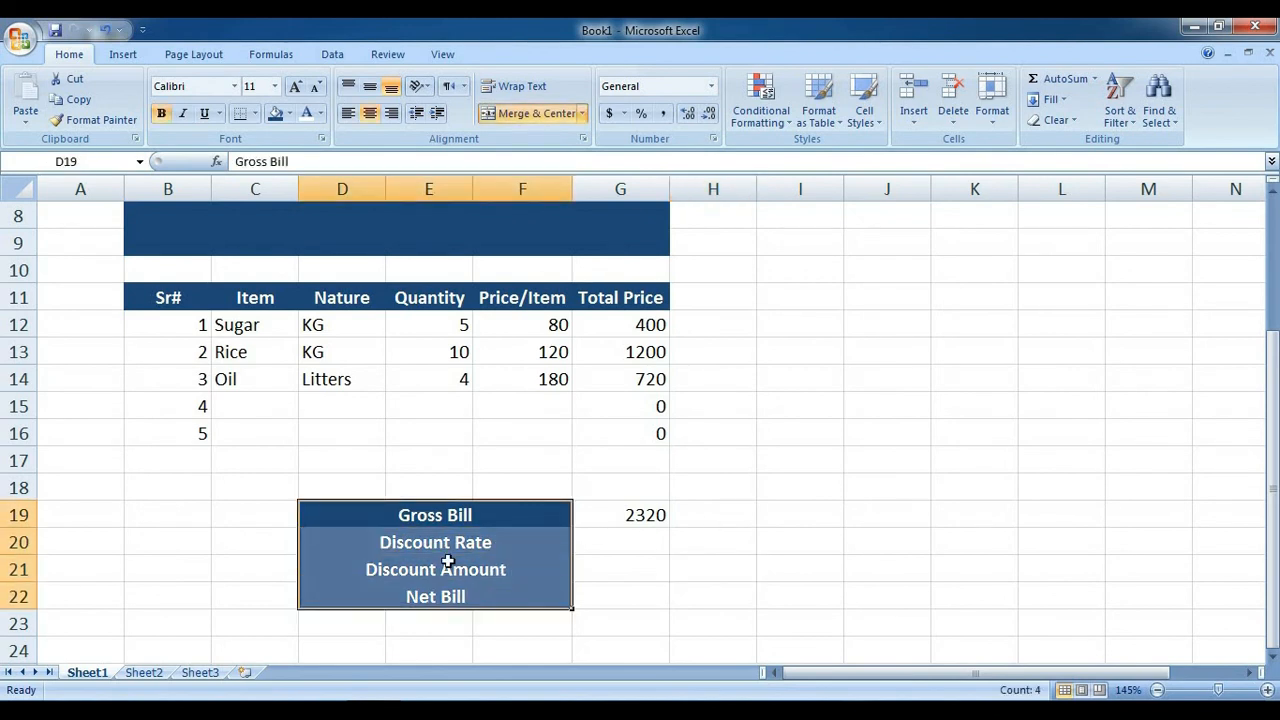
{"action": "left_click", "coordinate": [255, 113]}
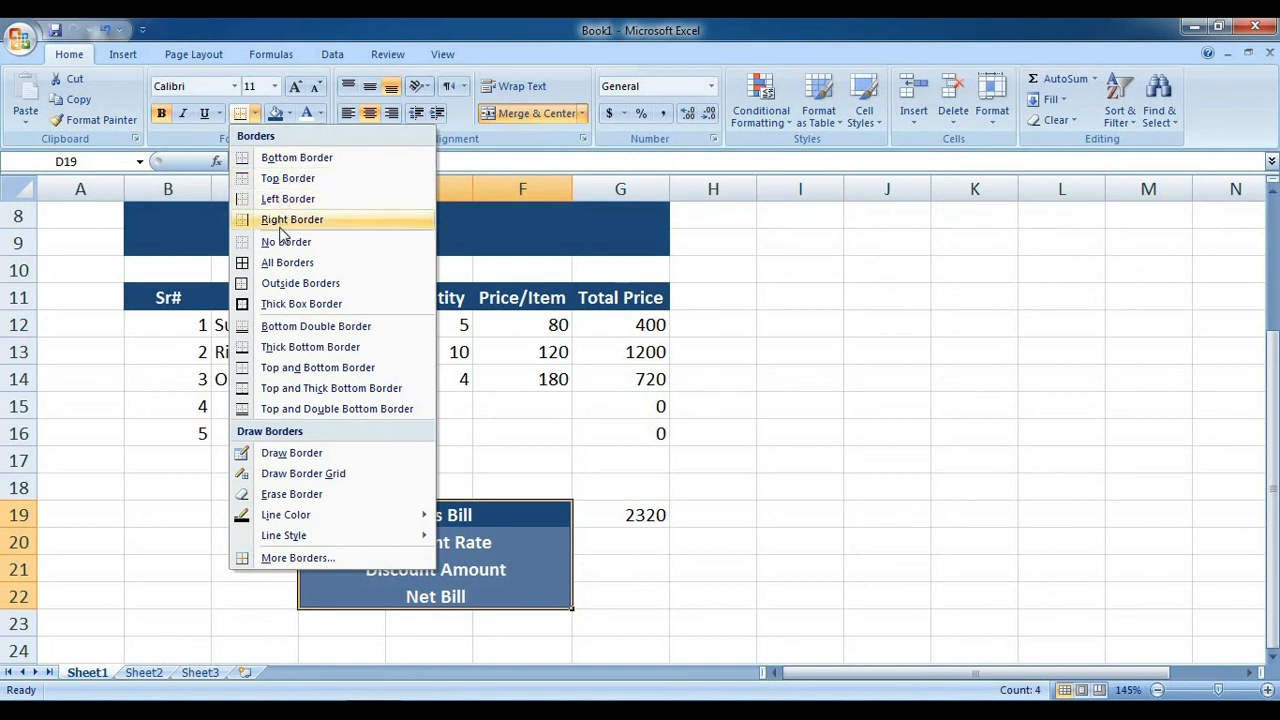
{"action": "left_click", "coordinate": [275, 262]}
{"action": "left_click", "coordinate": [702, 571]}
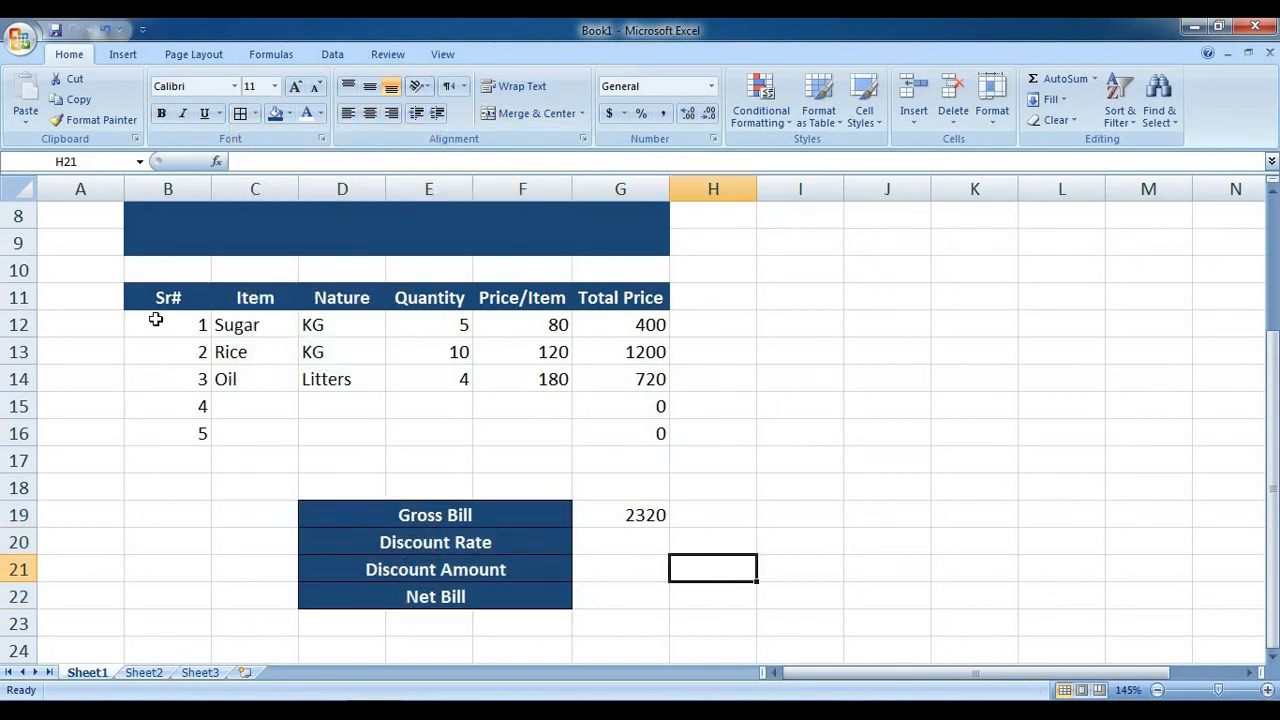
Apply all borders to the item table in B11:G16, including its header row
{"action": "left_click_drag", "start_coordinate": [160, 298], "coordinate": [657, 430]}
{"action": "left_click", "coordinate": [239, 113]}
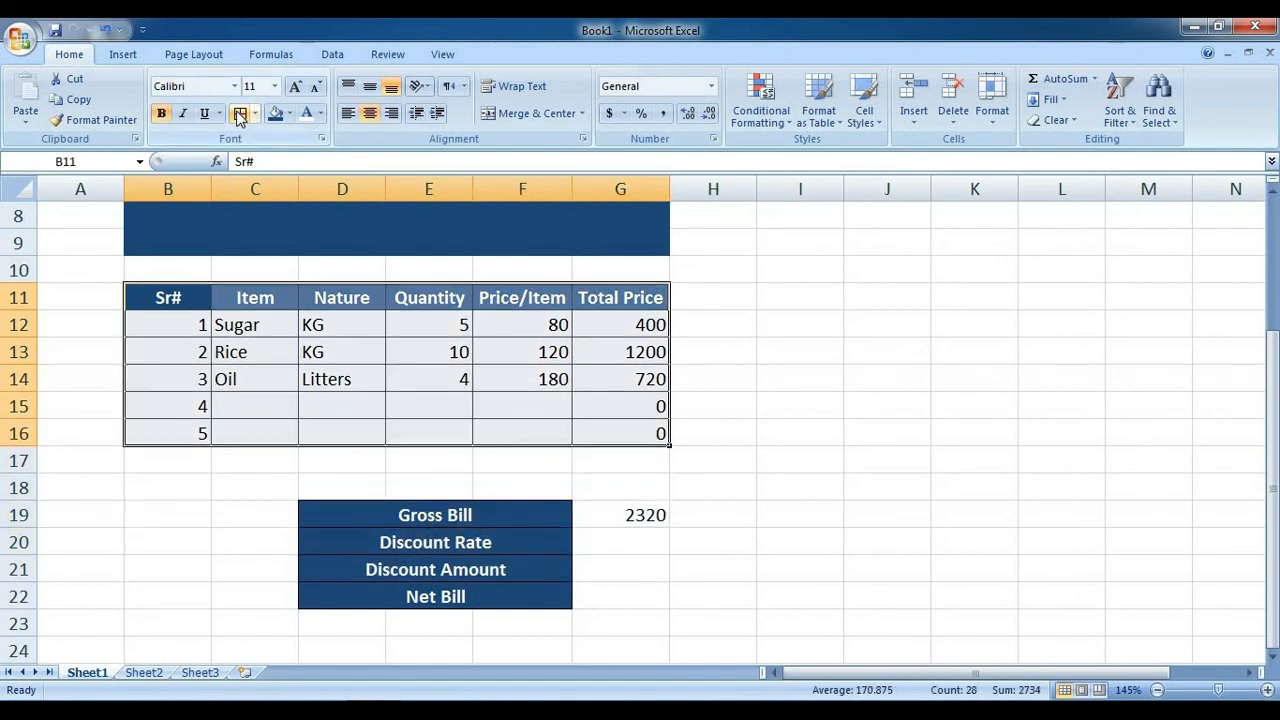
{"action": "left_click", "coordinate": [664, 618]}
Apply all borders to the bill summary value cells G19:G22
{"action": "left_click", "coordinate": [625, 518]}
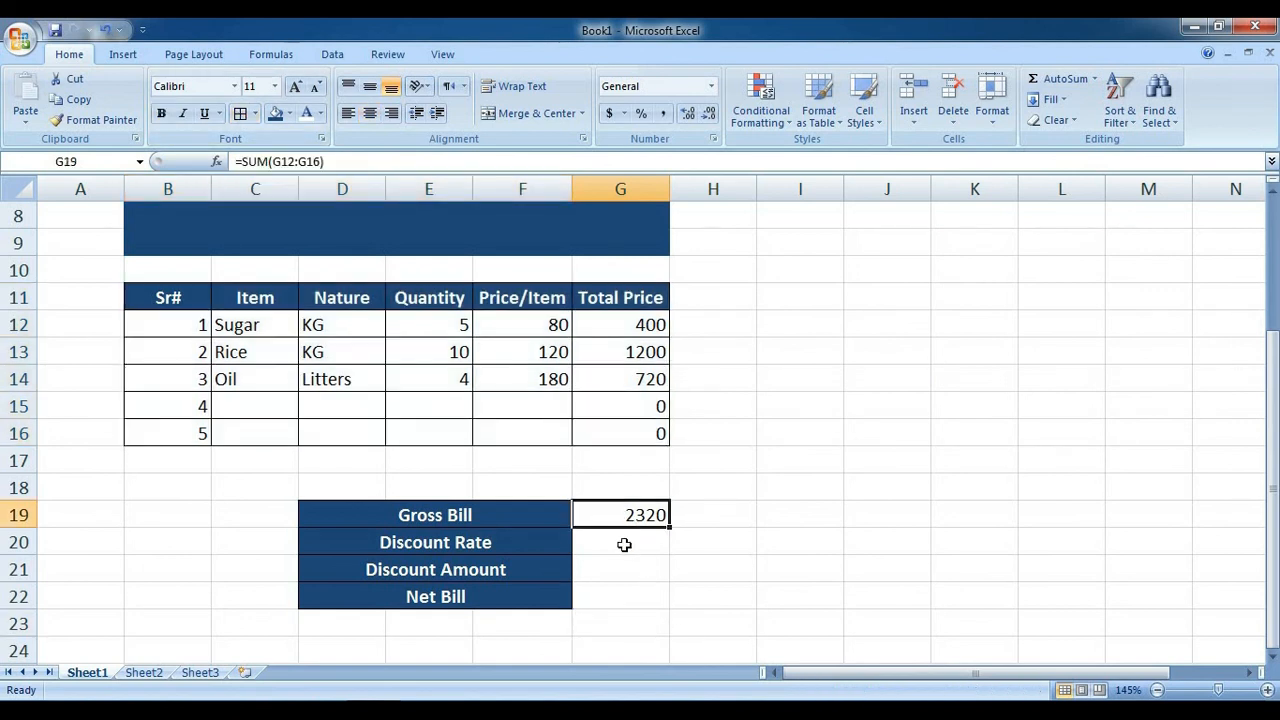
{"action": "left_click_drag", "start_coordinate": [624, 544], "coordinate": [623, 597]}
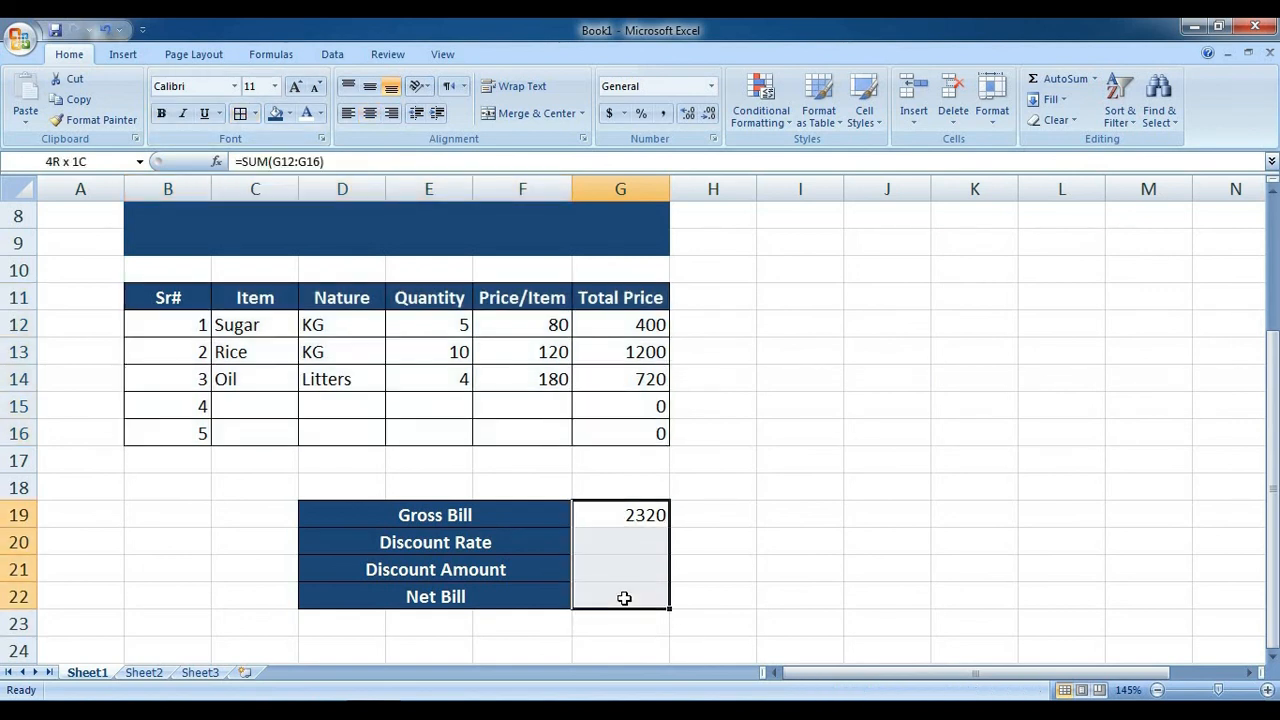
{"action": "left_click", "coordinate": [239, 113]}
{"action": "left_click", "coordinate": [803, 598]}
Enter a discount rate of 3% in cell G20
{"action": "left_click", "coordinate": [612, 542]}
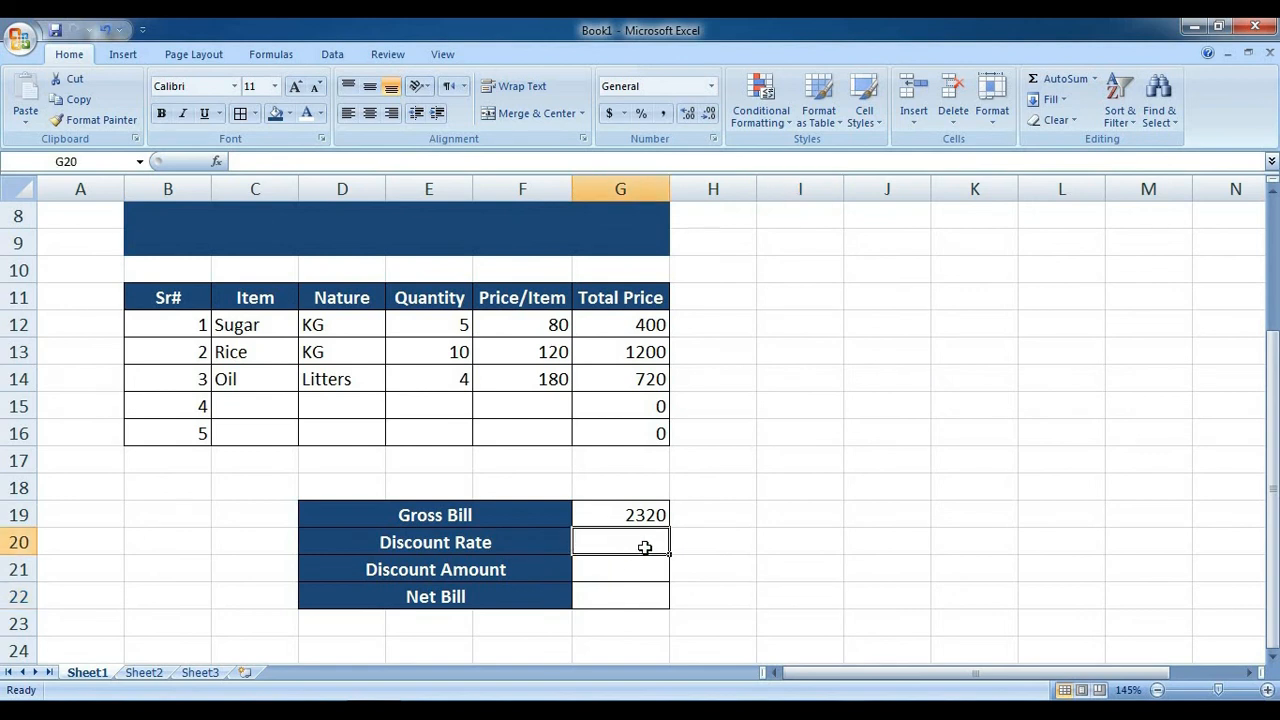
{"action": "scroll", "coordinate": [651, 571], "scroll_direction": "up", "scroll_amount": 1}
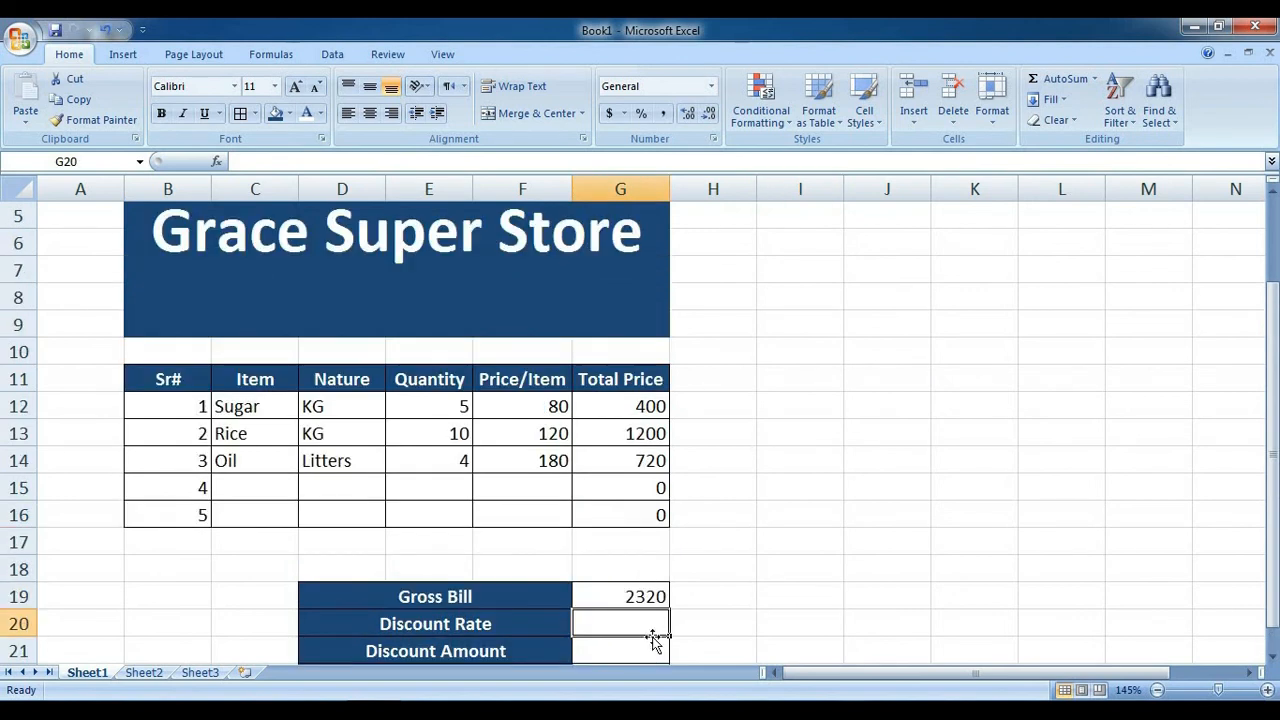
{"action": "scroll", "coordinate": [651, 640], "scroll_direction": "down", "scroll_amount": 1}
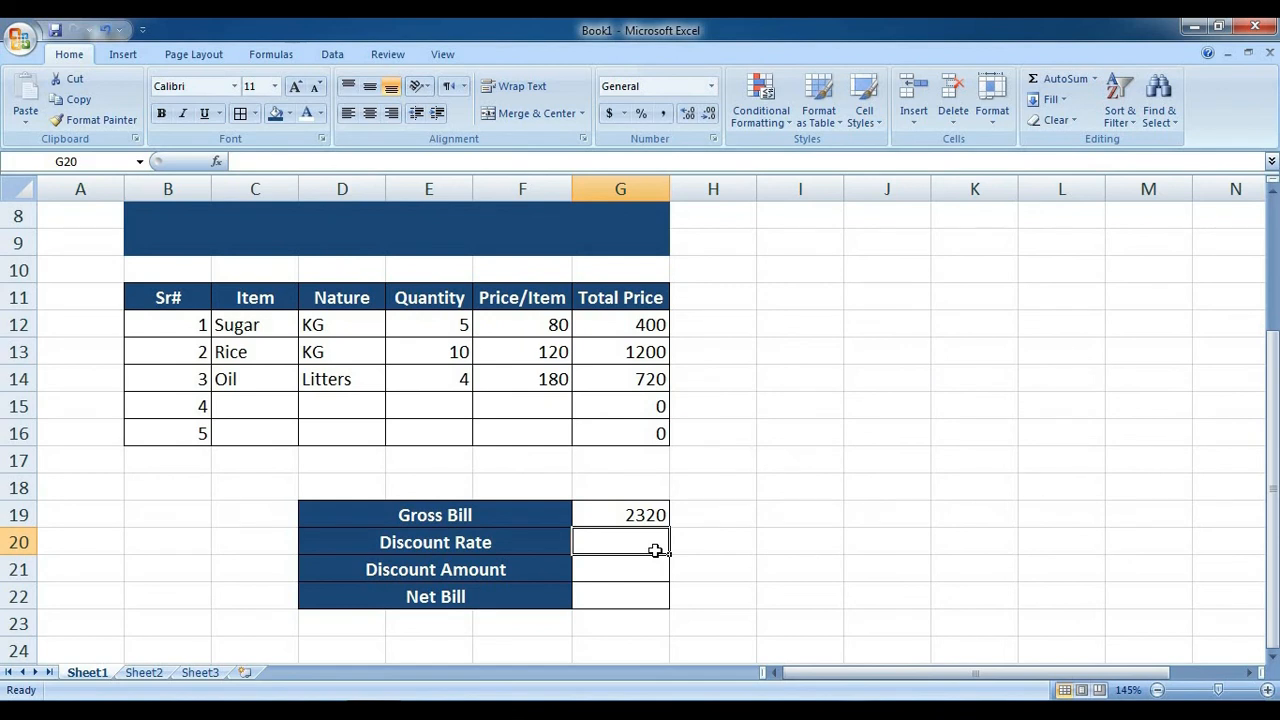
{"action": "scroll", "coordinate": [654, 551], "scroll_direction": "down", "scroll_amount": 1}
{"action": "scroll", "coordinate": [606, 583], "scroll_direction": "down", "scroll_amount": 2}
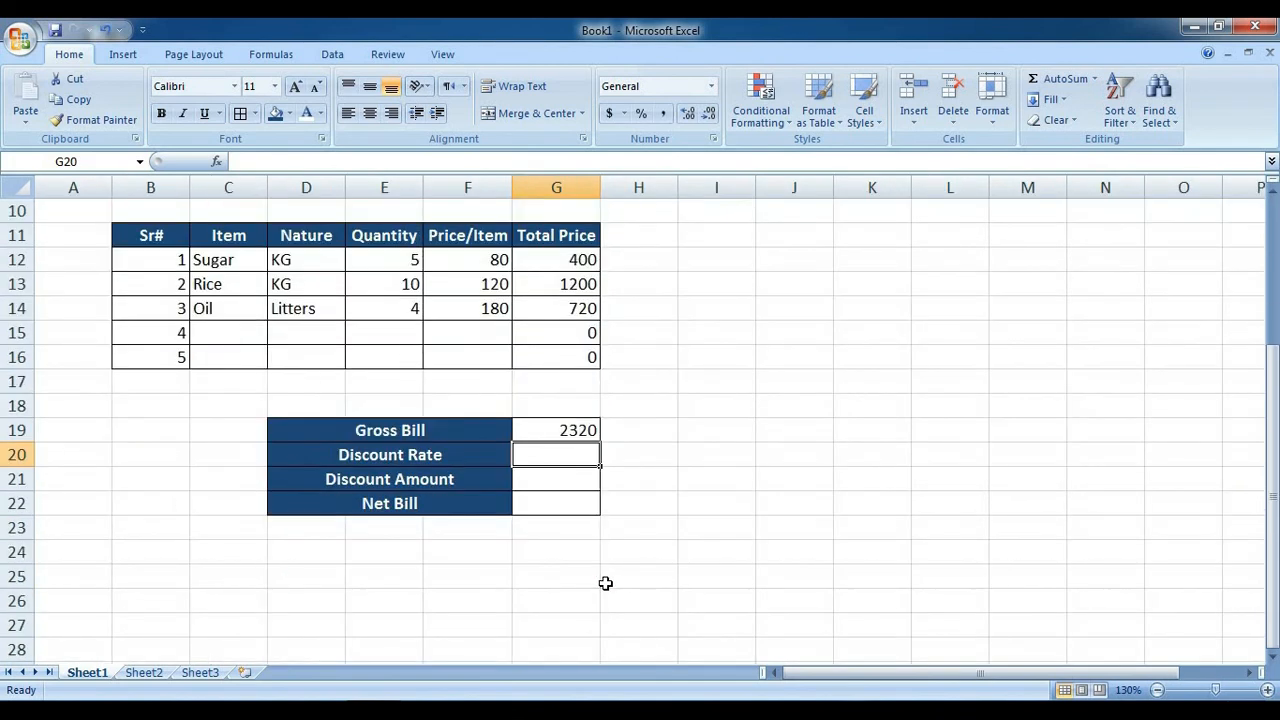
{"action": "scroll", "coordinate": [603, 582], "scroll_direction": "up", "scroll_amount": 1}
{"action": "scroll", "coordinate": [603, 582], "scroll_direction": "up", "scroll_amount": 1}
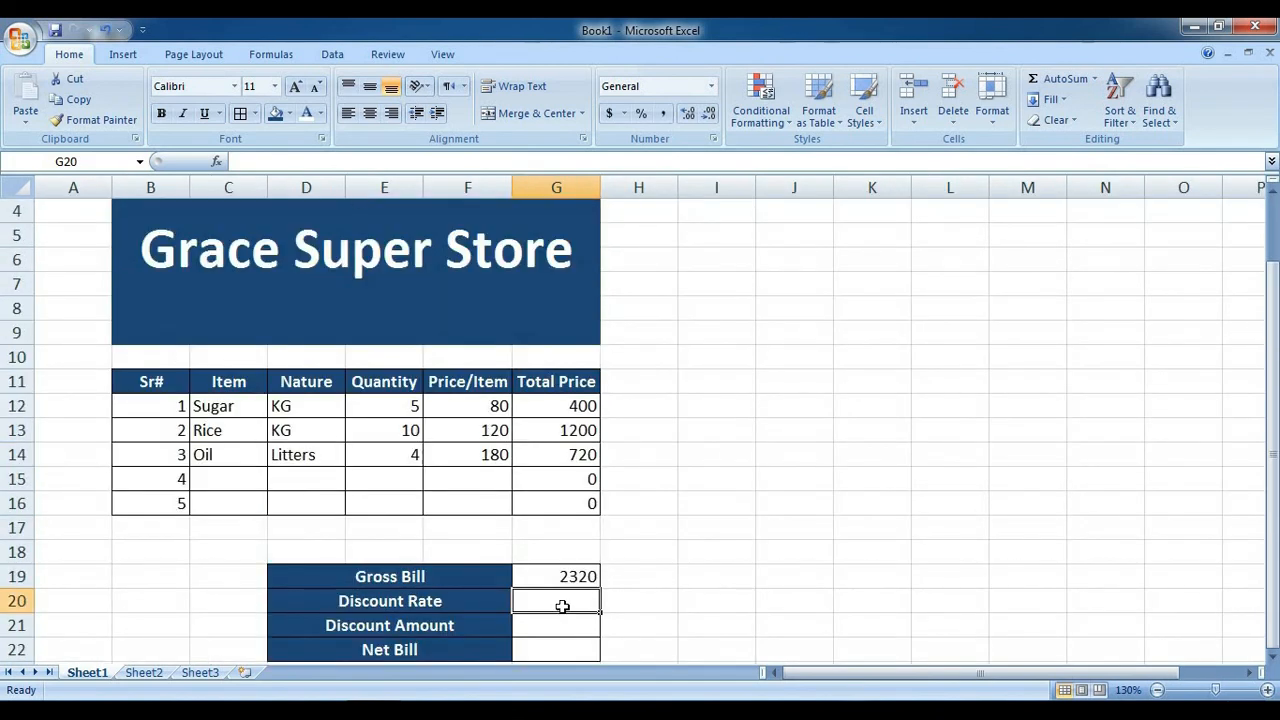
{"action": "type", "text": "3"}
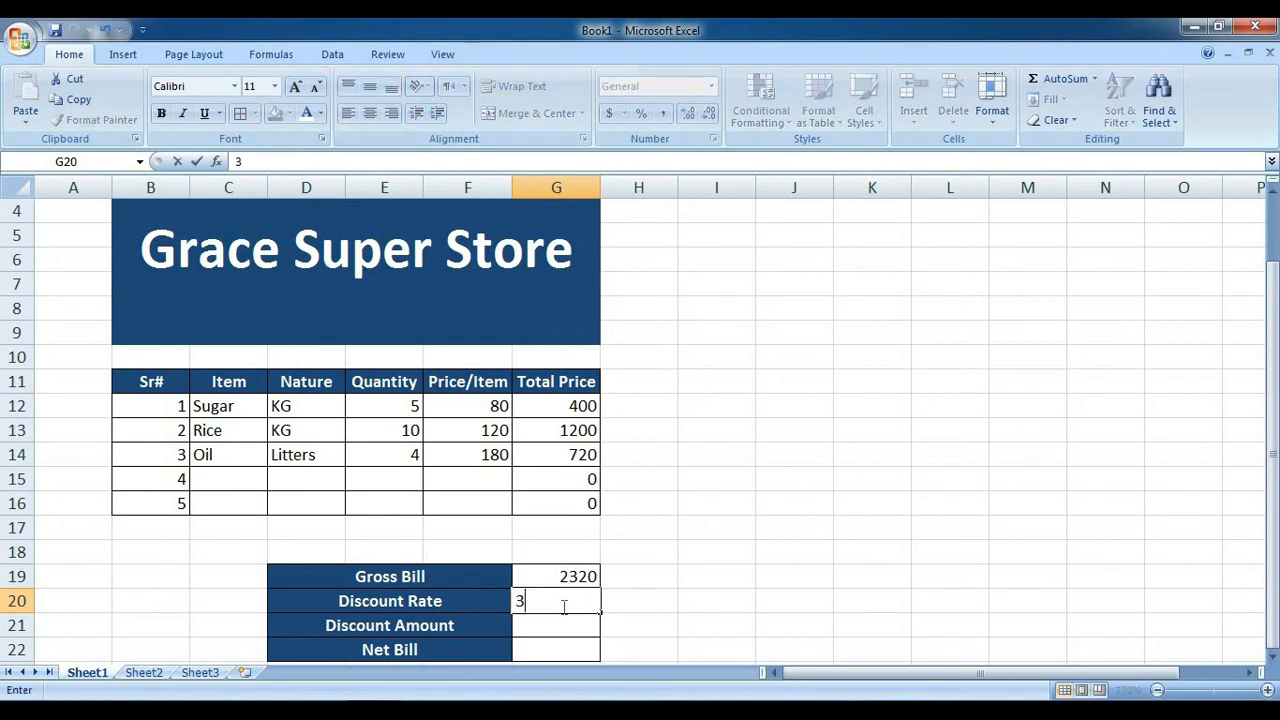
{"action": "type", "text": "#"}
{"action": "type", "text": "%"}
{"action": "key", "text": "Return"}
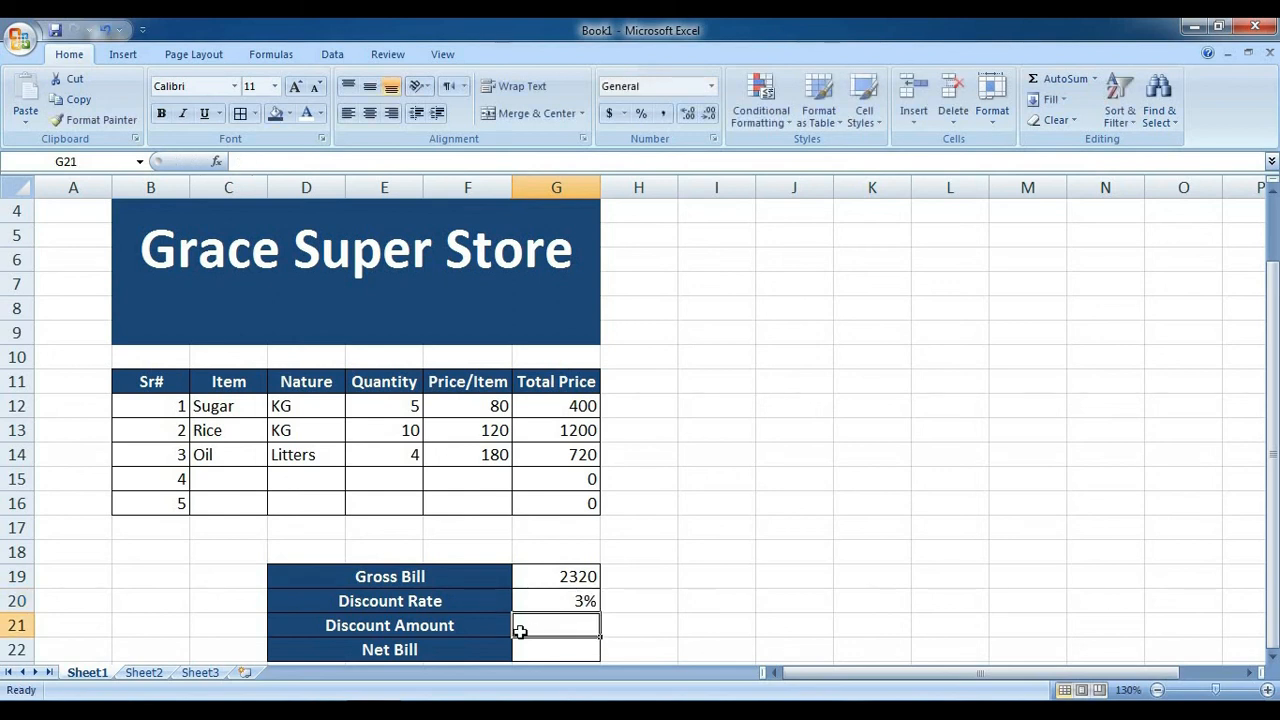
Calculate the discount amount in G21 with the formula =G19*G20
{"action": "type", "text": "="}
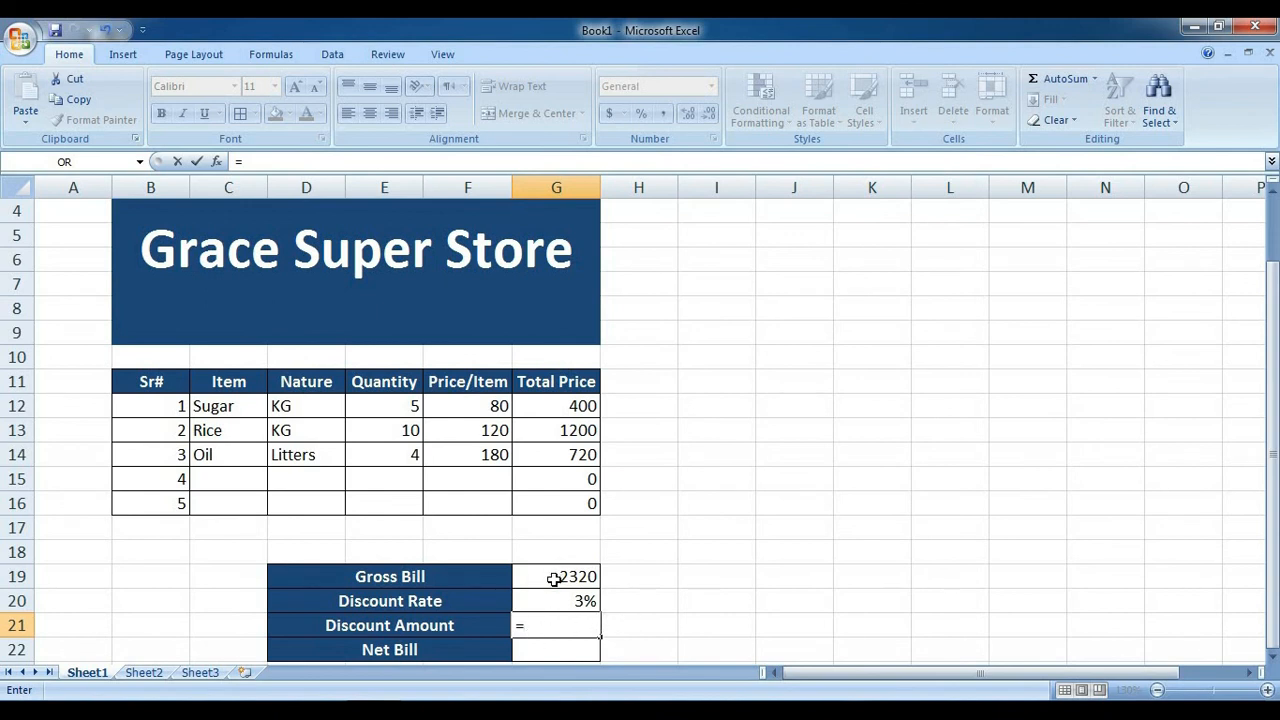
{"action": "left_click", "coordinate": [553, 577]}
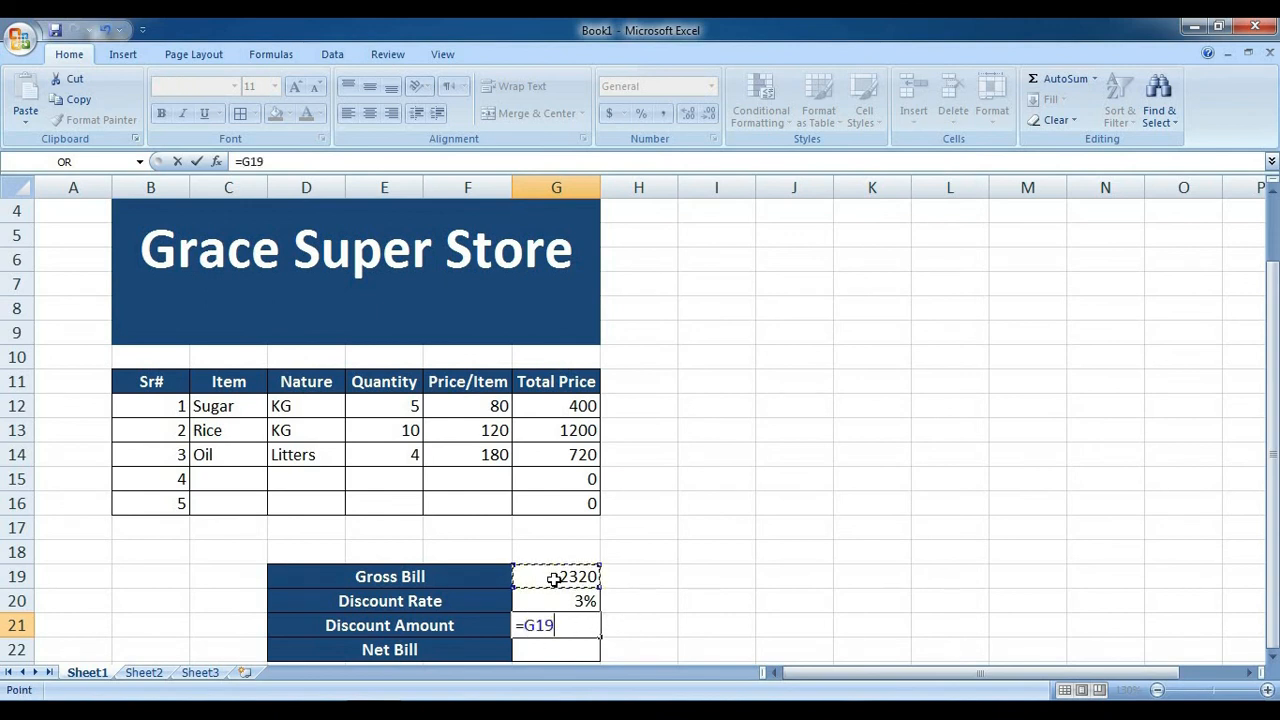
{"action": "type", "text": "*"}
{"action": "left_click", "coordinate": [565, 598]}
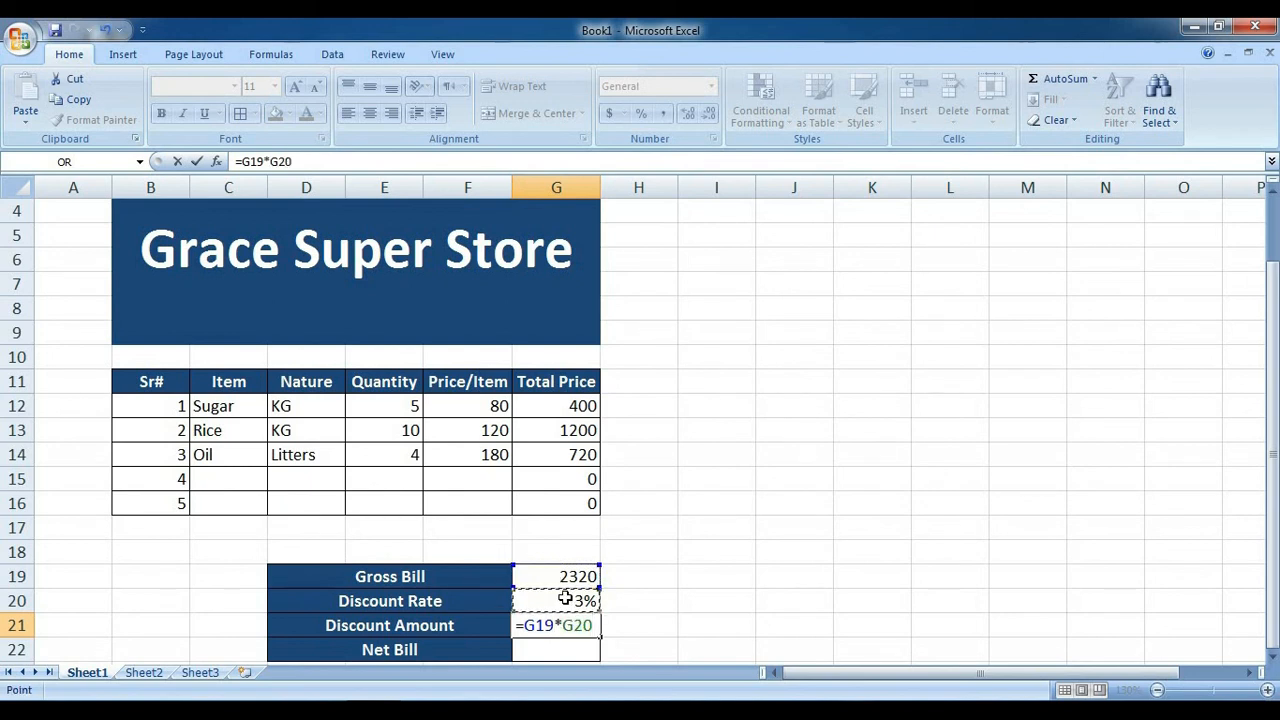
{"action": "key", "text": "Return"}
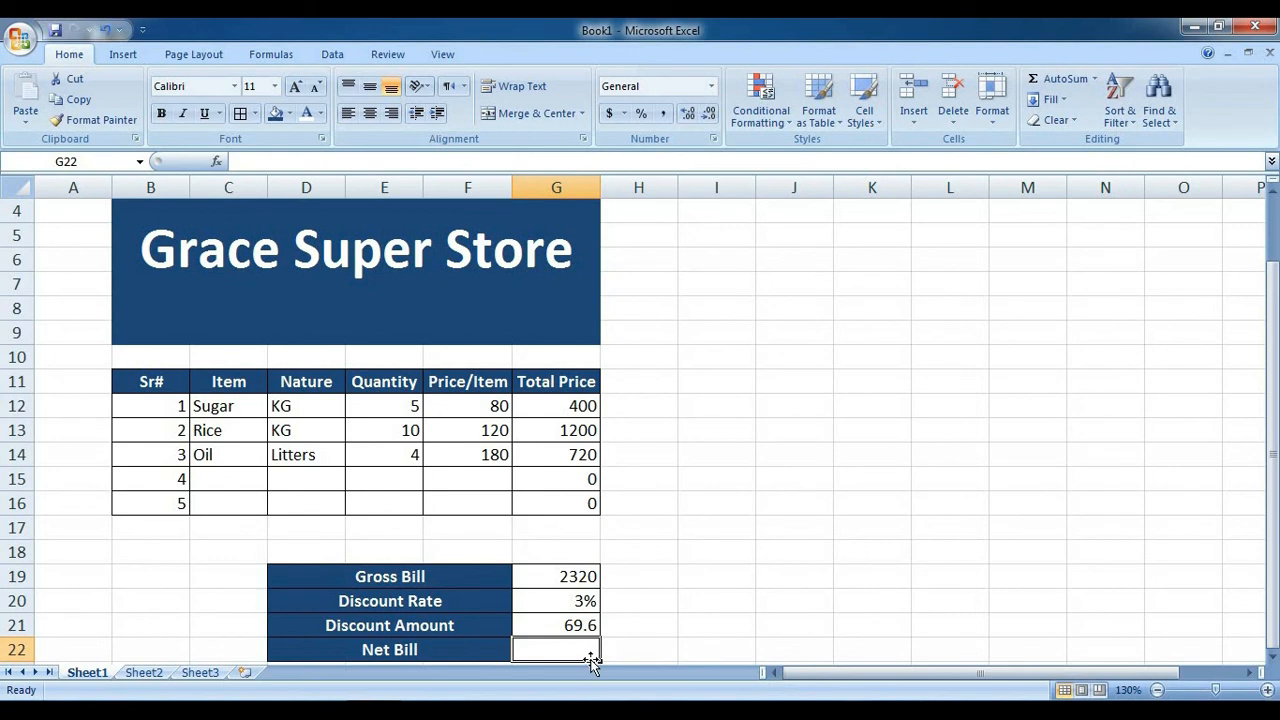
Calculate the net bill in G22 with the formula =G19-G21
{"action": "type", "text": "="}
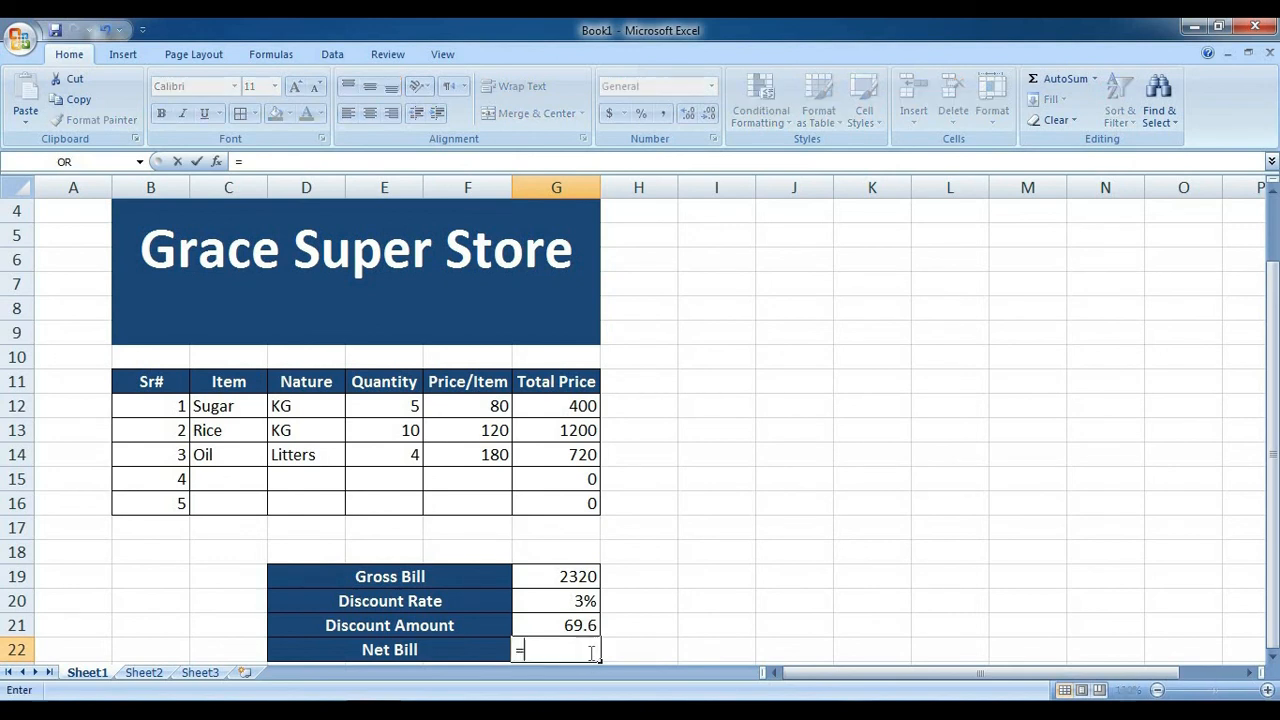
{"action": "left_click", "coordinate": [532, 577]}
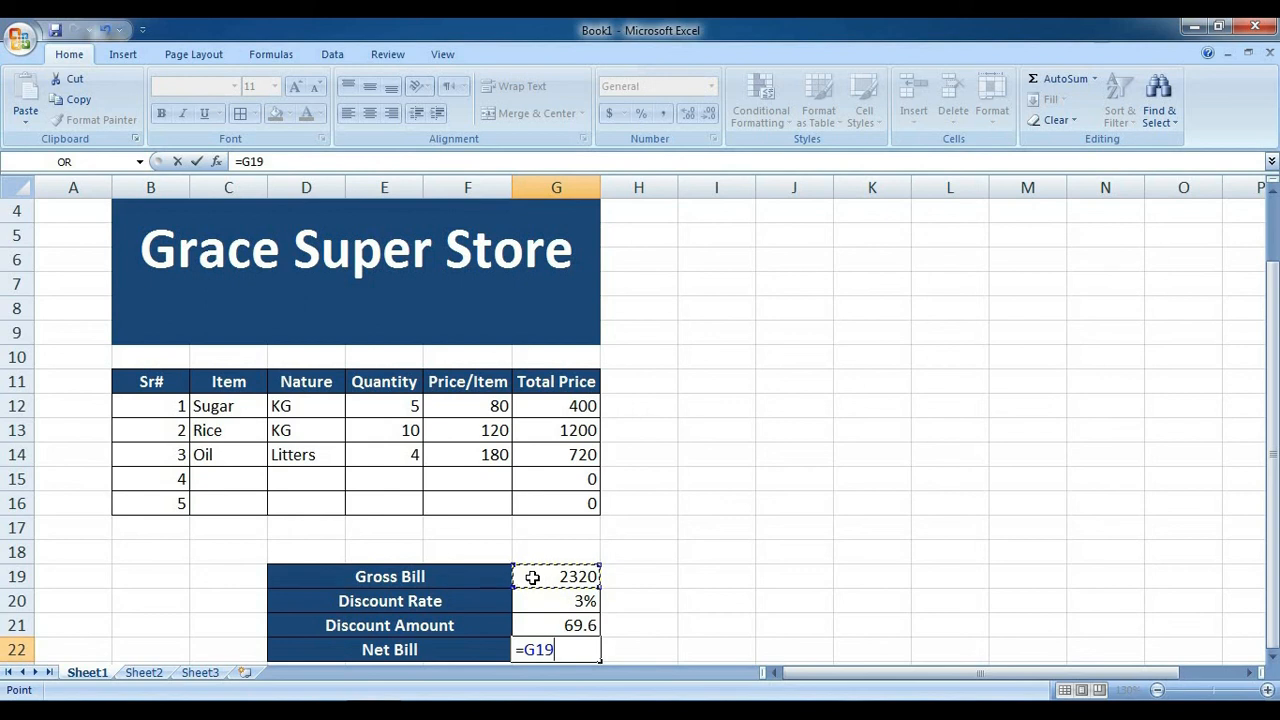
{"action": "type", "text": "-"}
{"action": "left_click", "coordinate": [544, 627]}
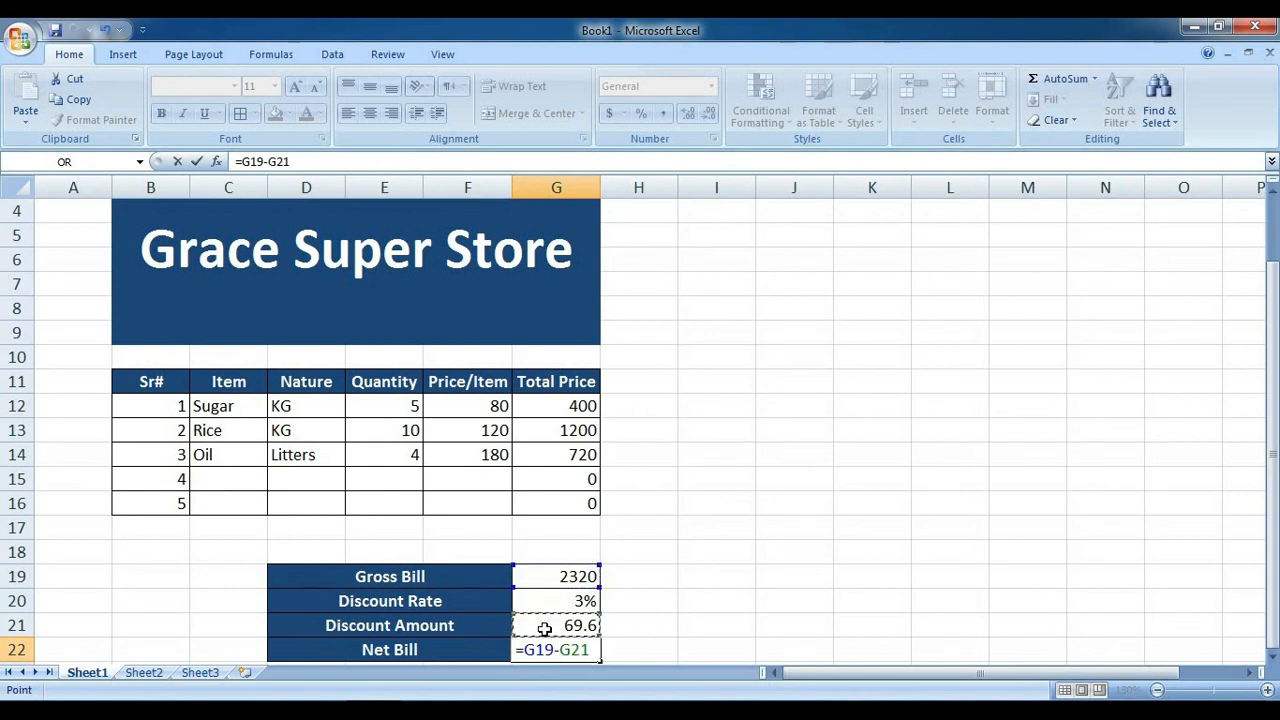
{"action": "key", "text": "Return"}
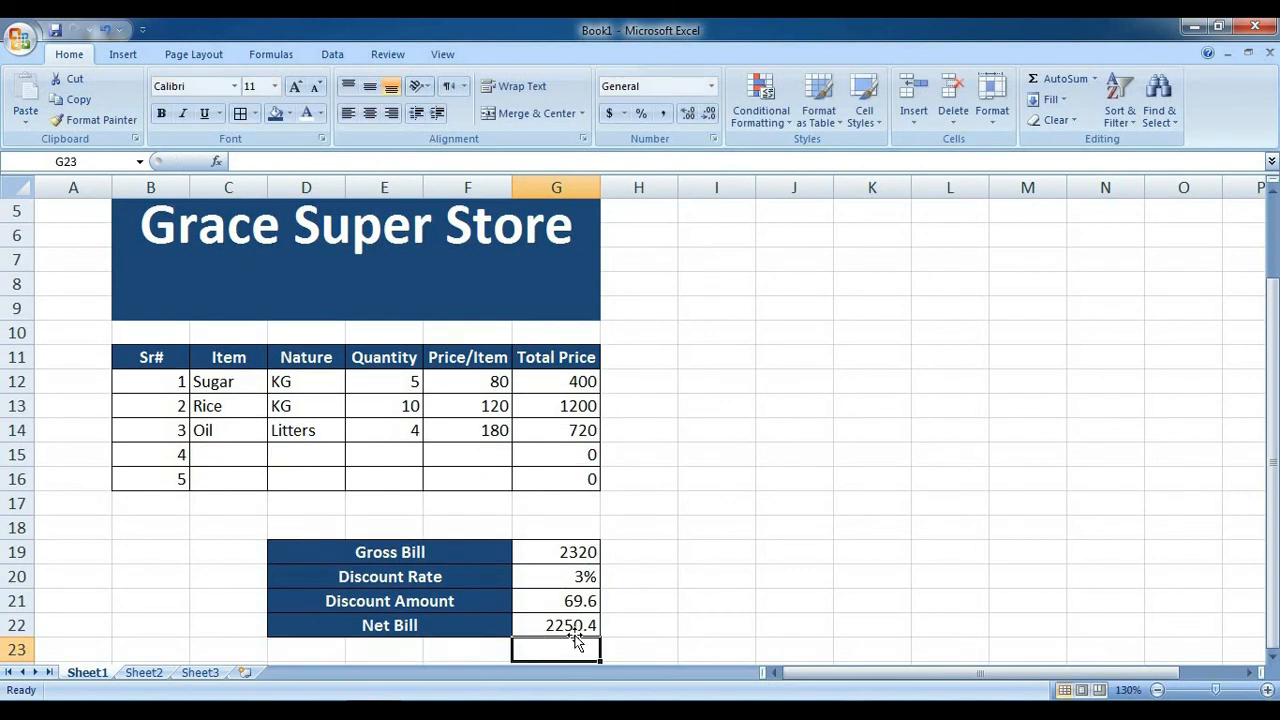
Format the net bill value in G22 as bold, centered, size 12 and red
{"action": "left_click", "coordinate": [579, 628]}
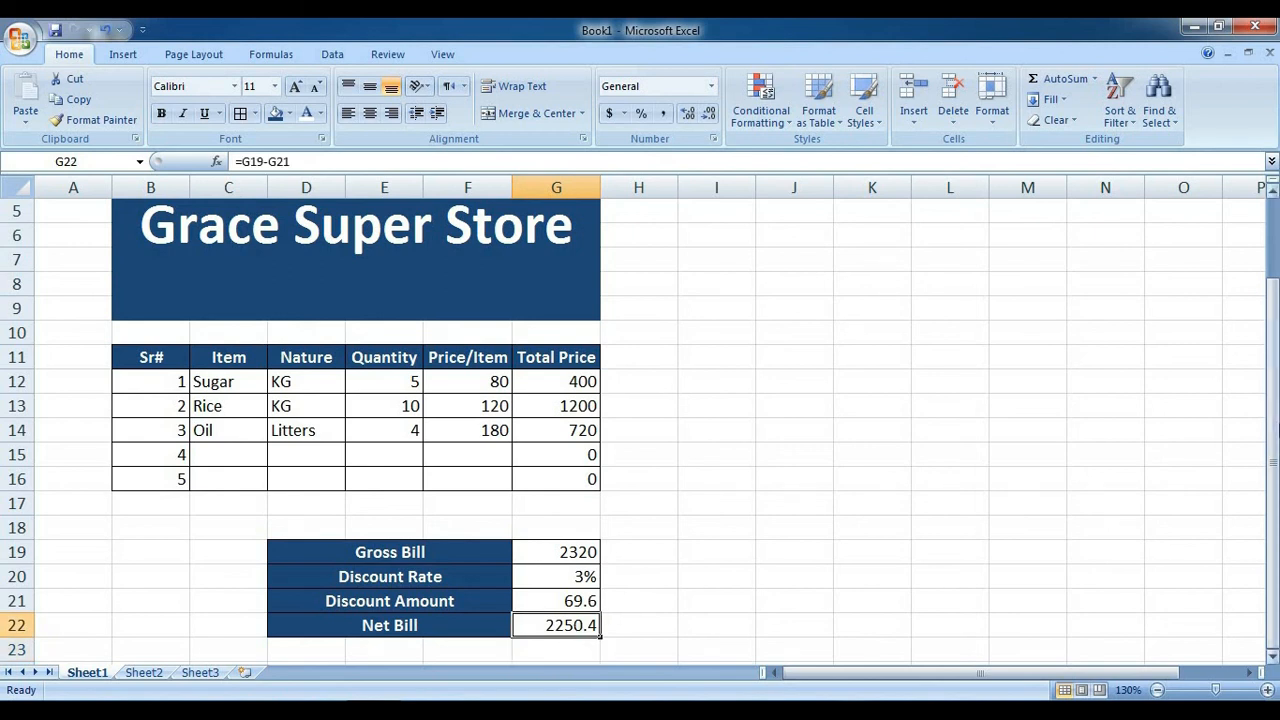
{"action": "left_click", "coordinate": [1273, 193]}
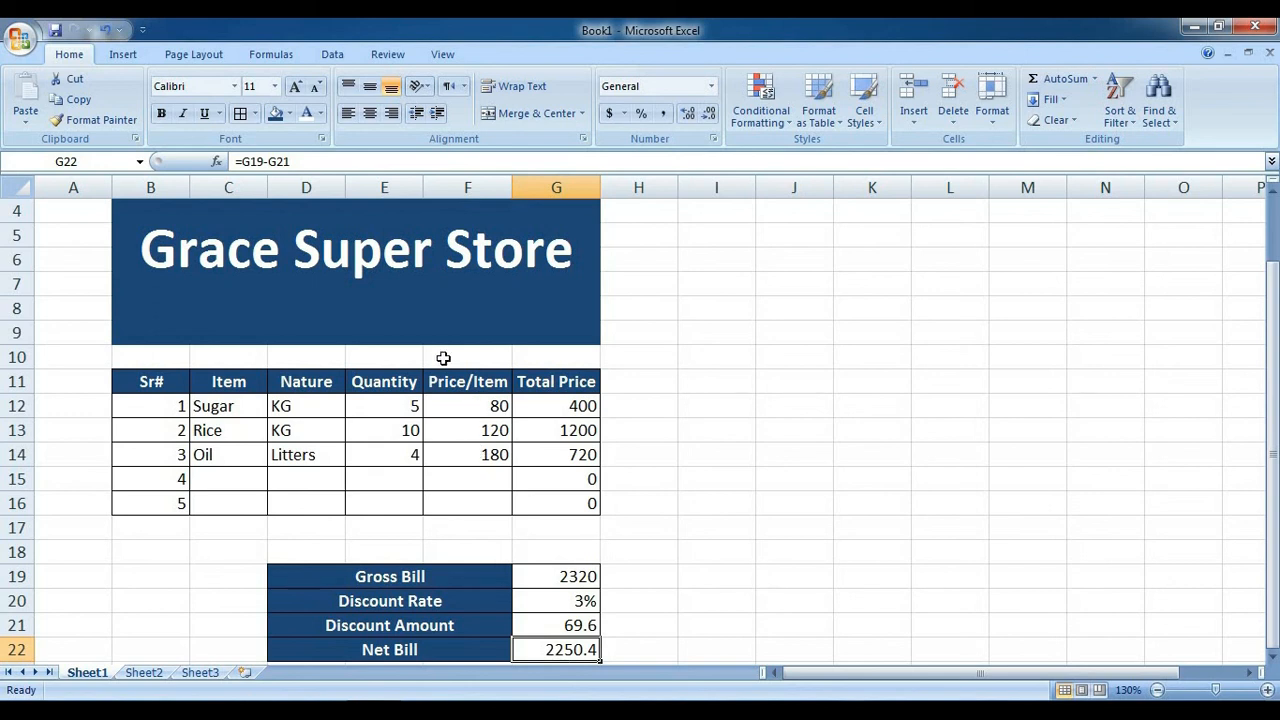
{"action": "left_click", "coordinate": [161, 114]}
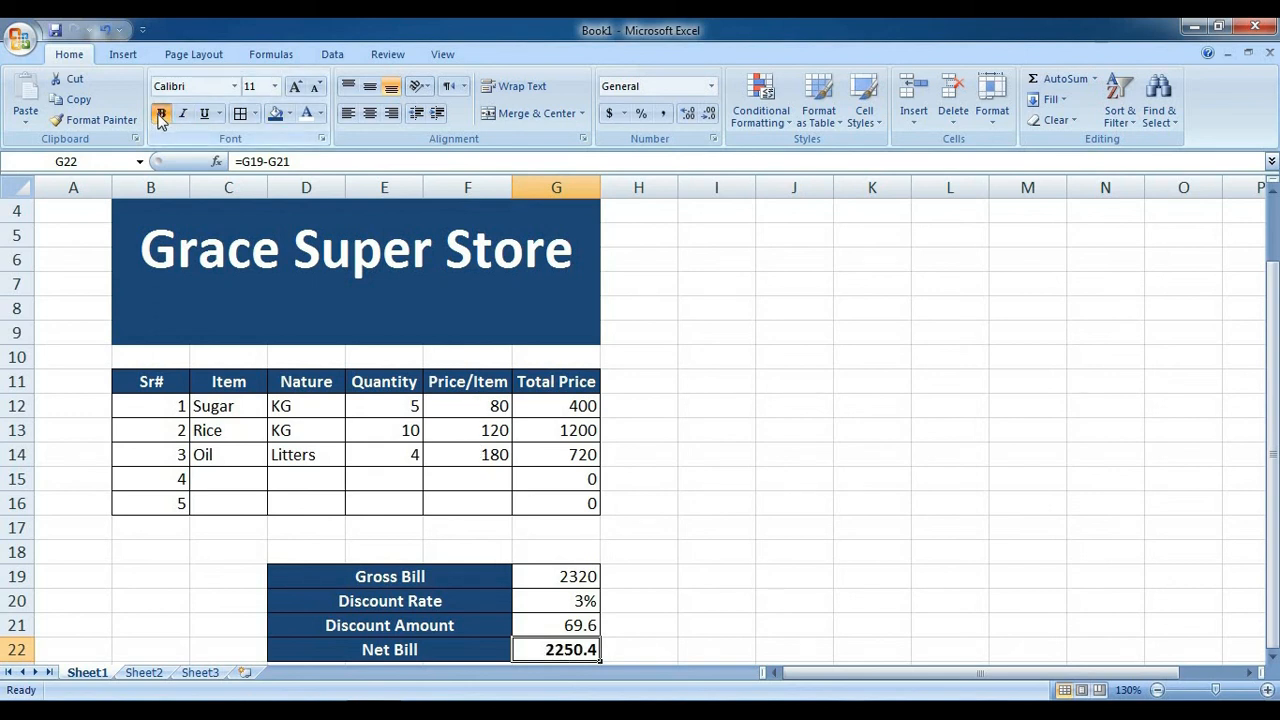
{"action": "left_click", "coordinate": [369, 113]}
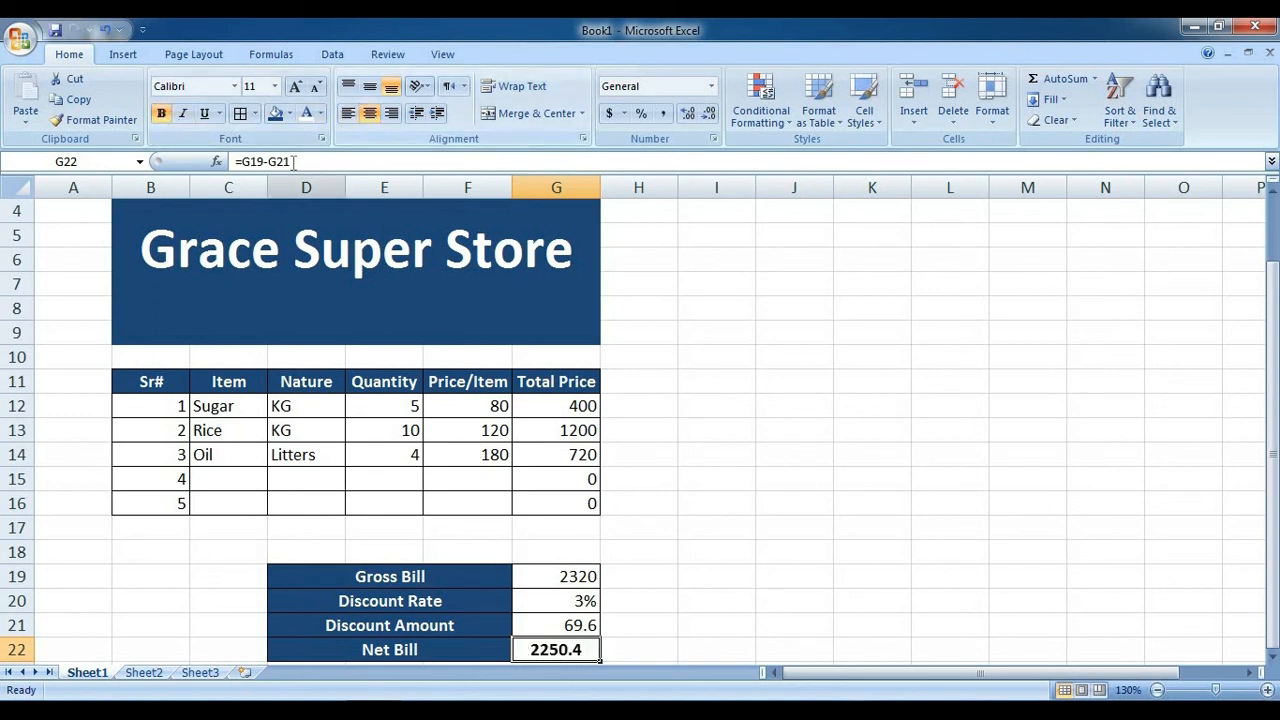
{"action": "left_click", "coordinate": [294, 88]}
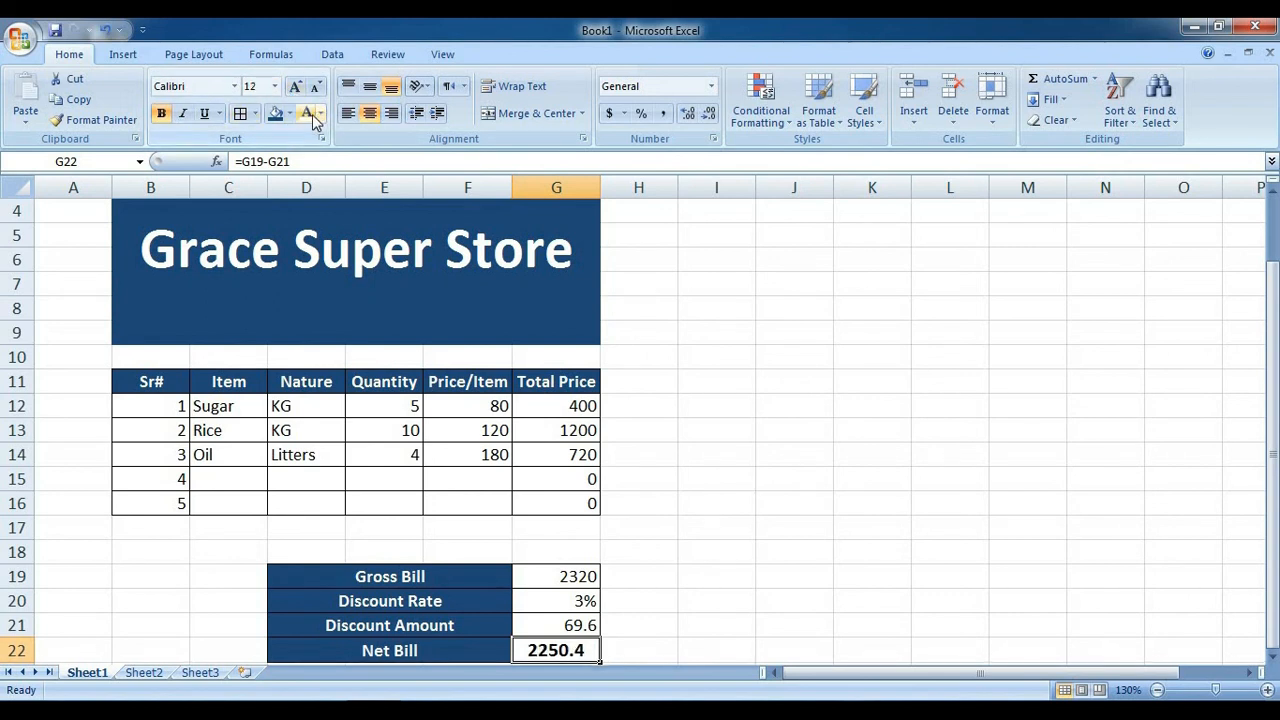
{"action": "left_click", "coordinate": [319, 114]}
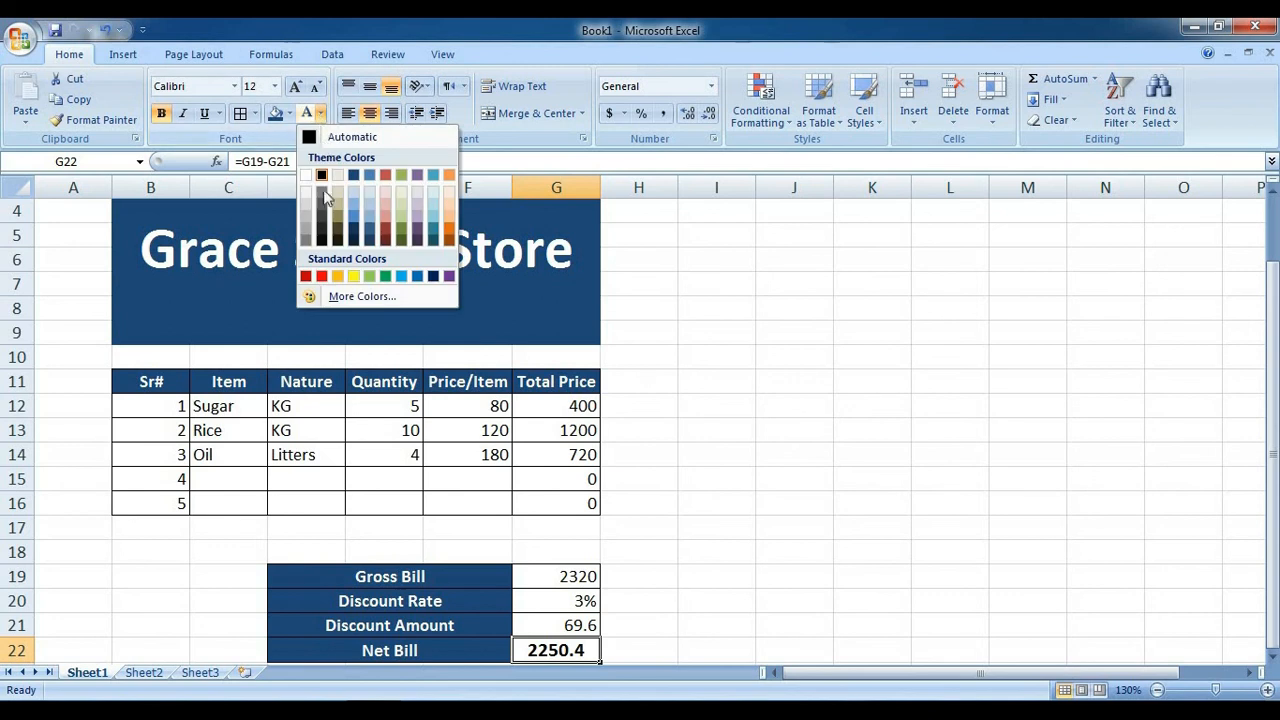
{"action": "left_click", "coordinate": [320, 277]}
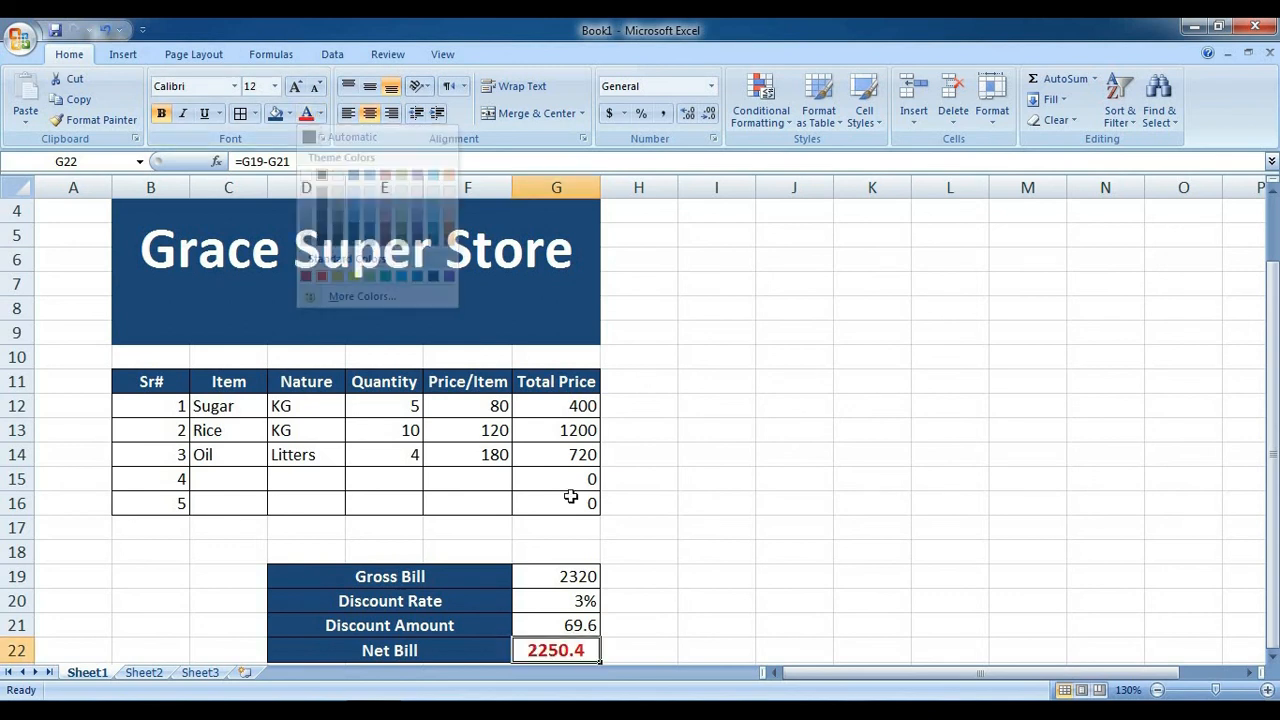
{"action": "left_click", "coordinate": [737, 600]}
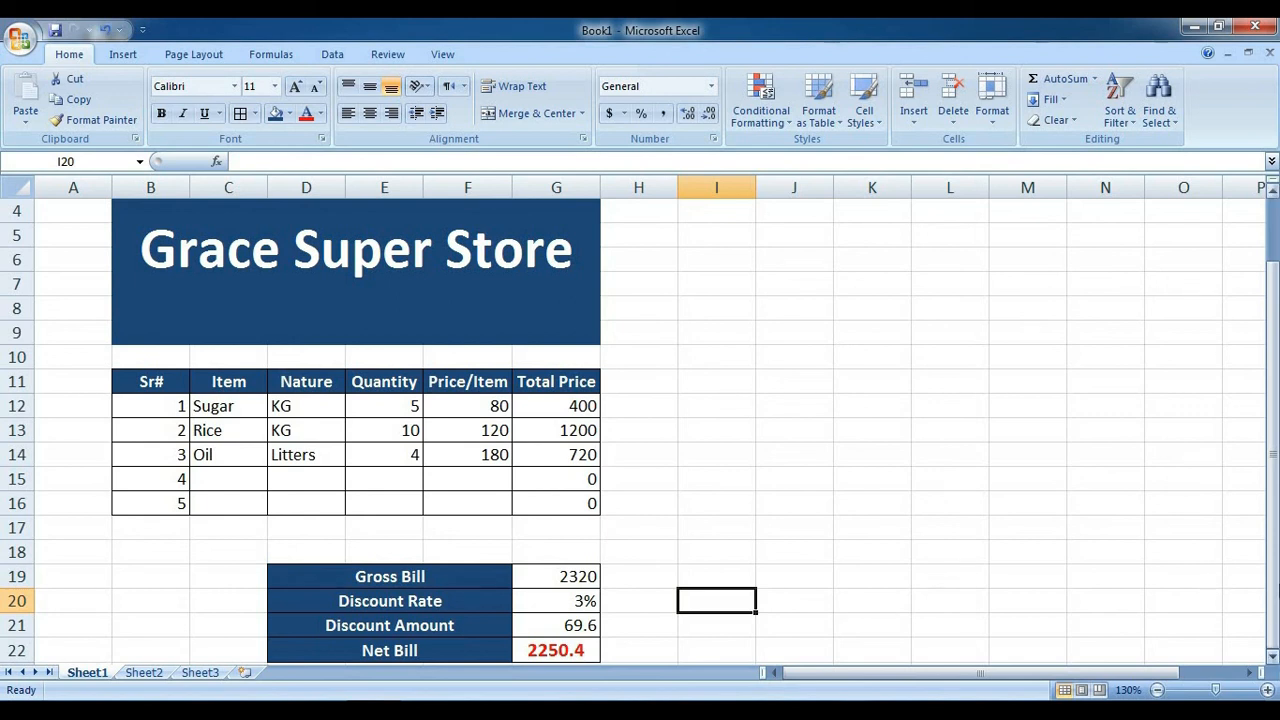
Enter the item name Shmapoo for serial number 4 in cell C15
{"action": "left_click", "coordinate": [240, 476]}
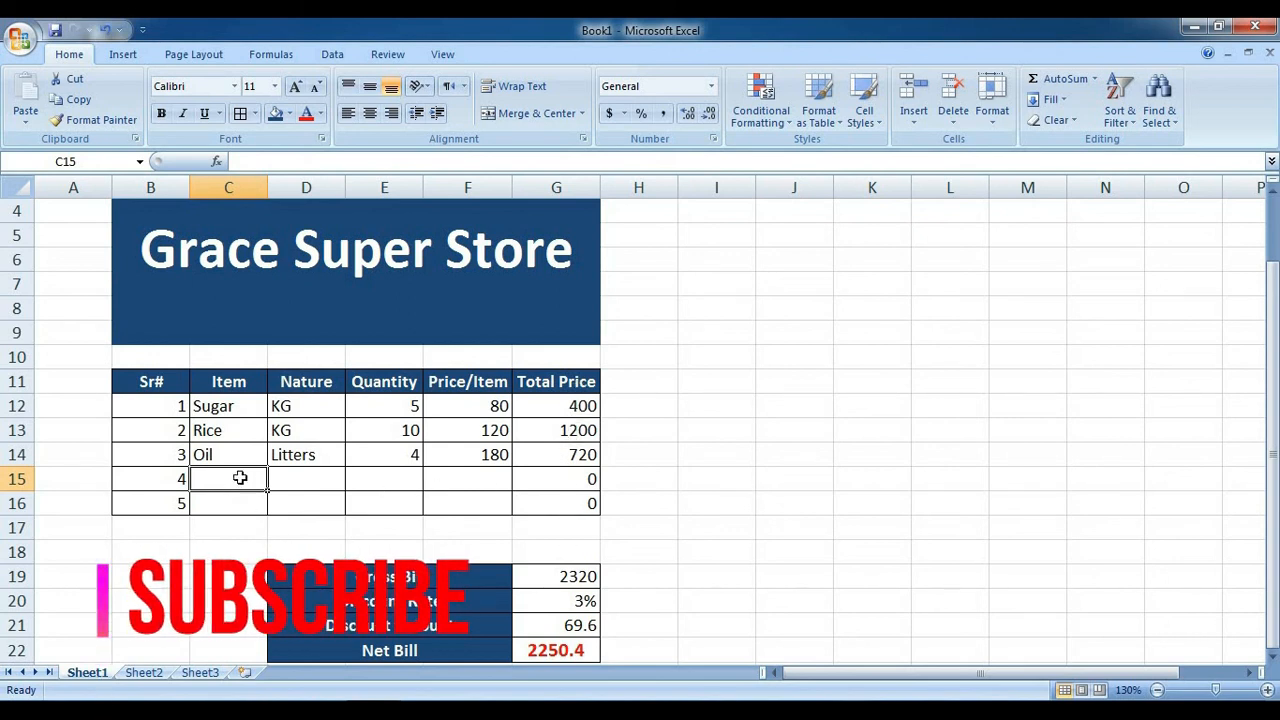
{"action": "type", "text": "Ghee"}
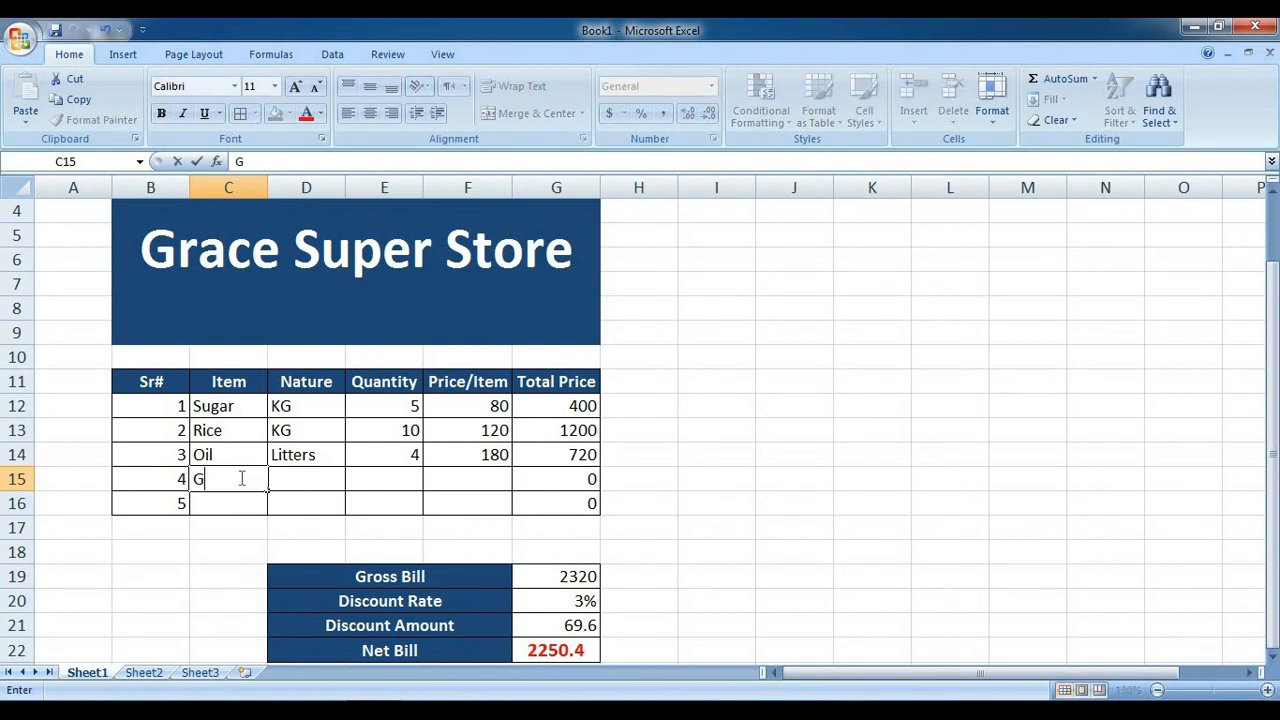
{"action": "key", "text": "BackSpace"}
{"action": "key", "text": "BackSpace"}
{"action": "key", "text": "BackSpace"}
{"action": "key", "text": "BackSpace"}
{"action": "type", "text": "Shmapoo"}
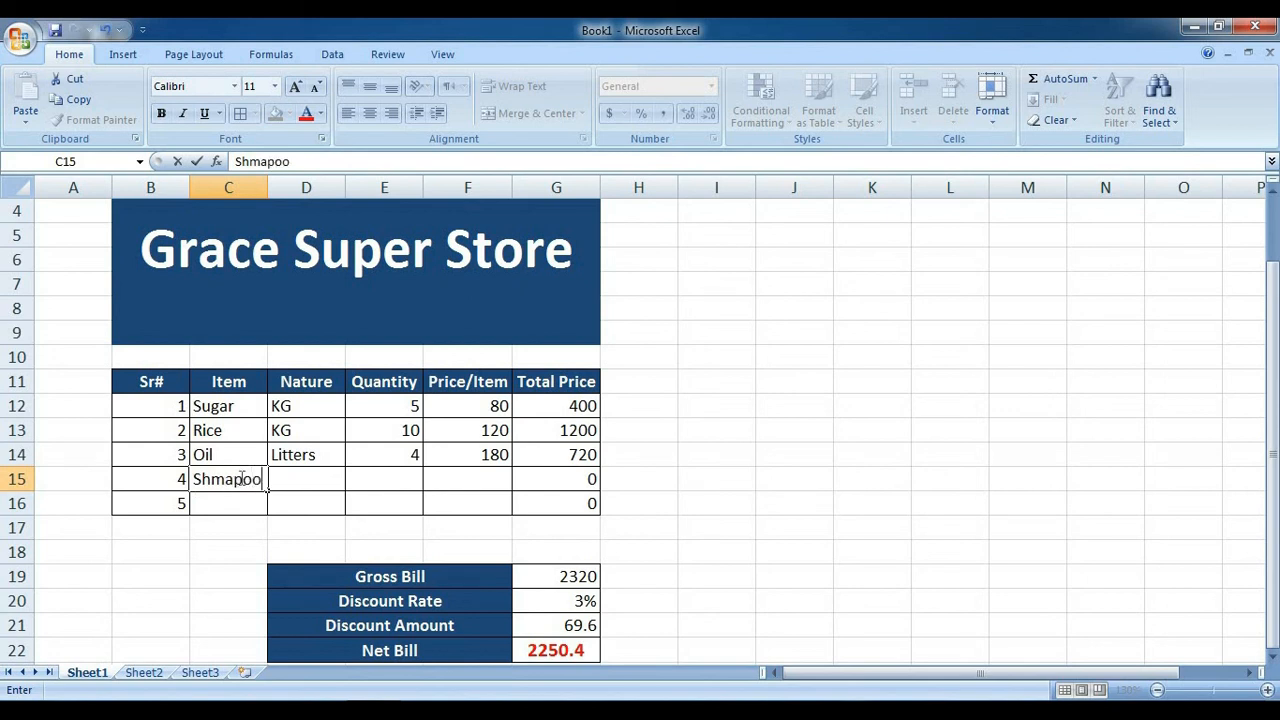
{"action": "key", "text": "Tab"}
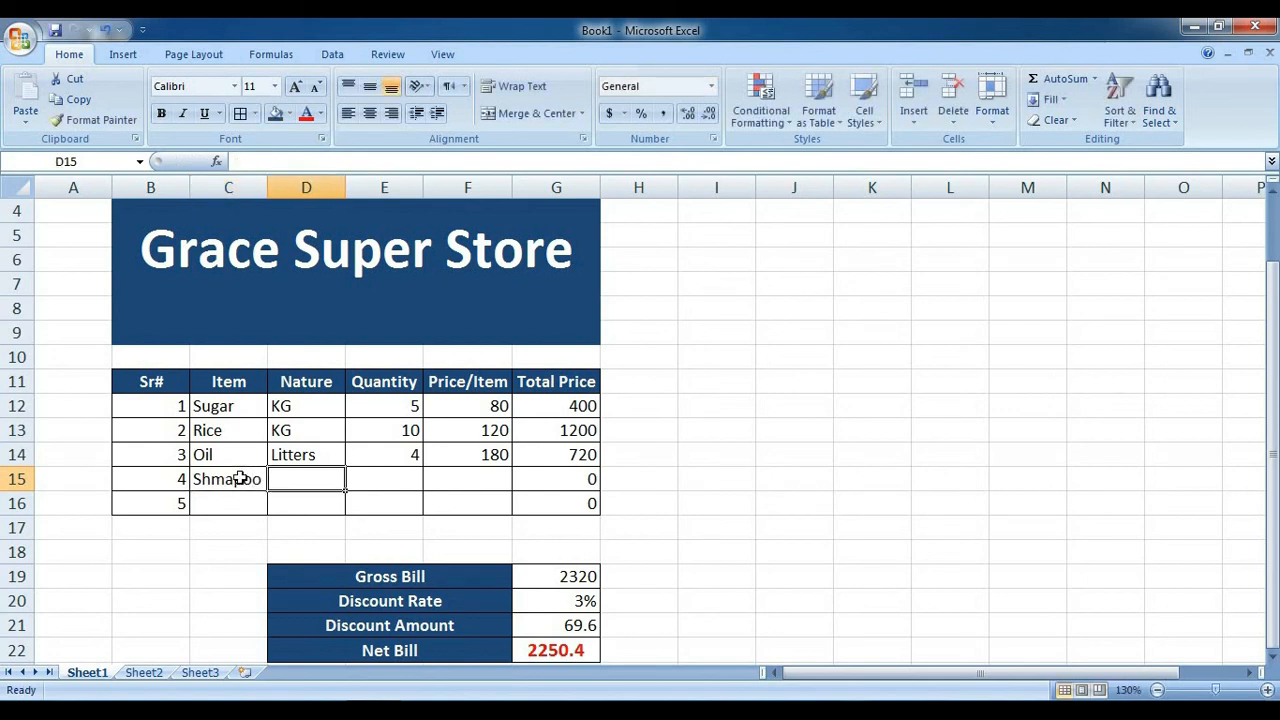
Enter ML as the nature in D15 and a quantity of 2 in E15
{"action": "type", "text": "ML"}
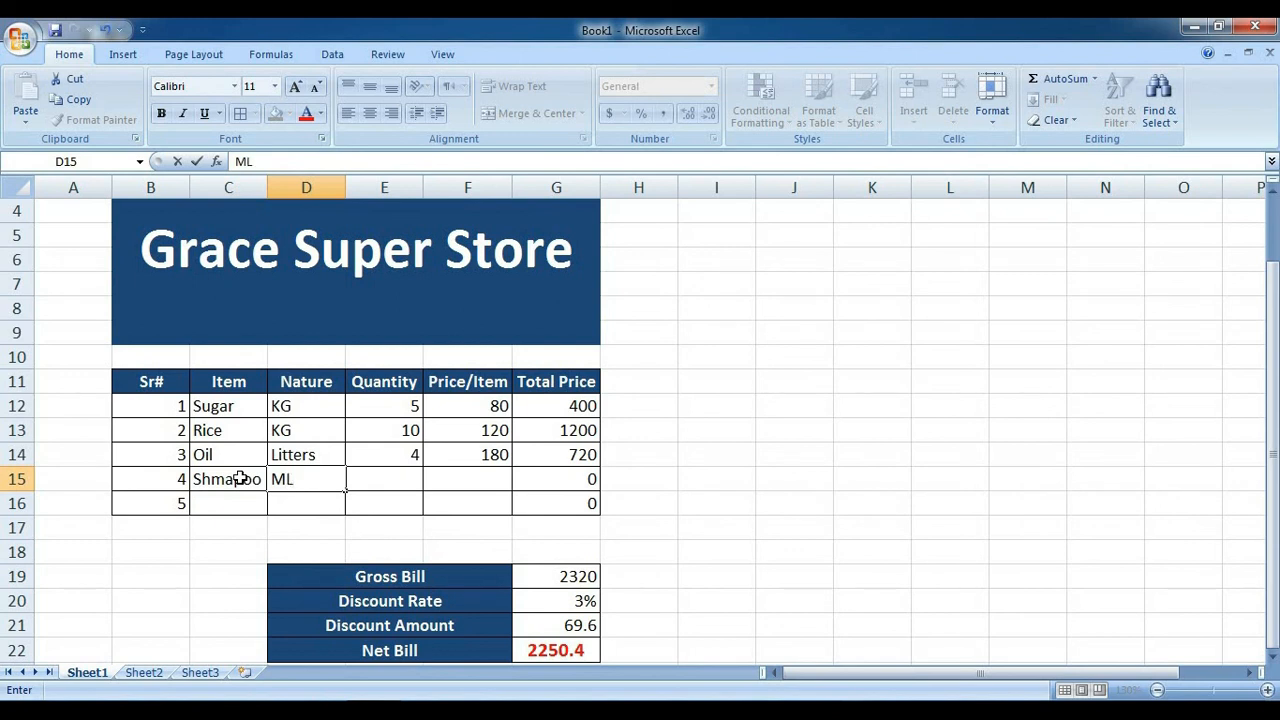
{"action": "key", "text": "Tab"}
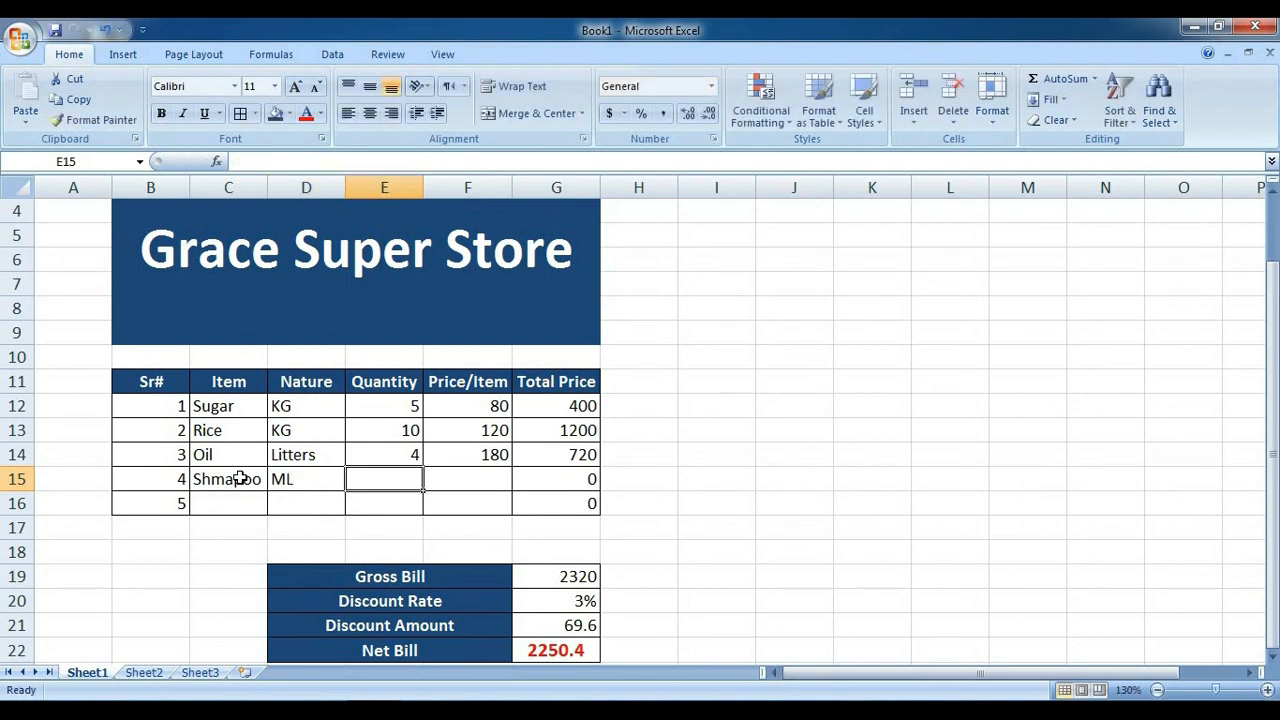
{"action": "type", "text": "2"}
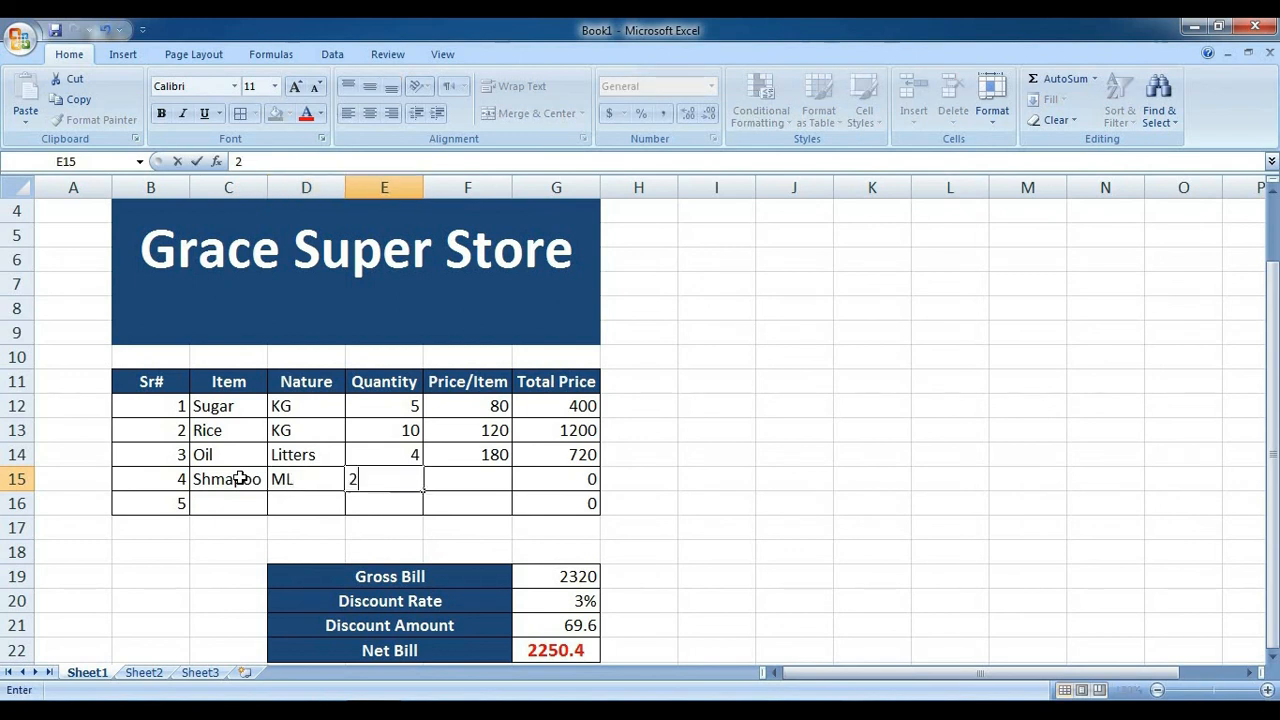
Extend the nature entry in cell D15 so that it reads ML (500)
{"action": "left_click", "coordinate": [311, 478]}
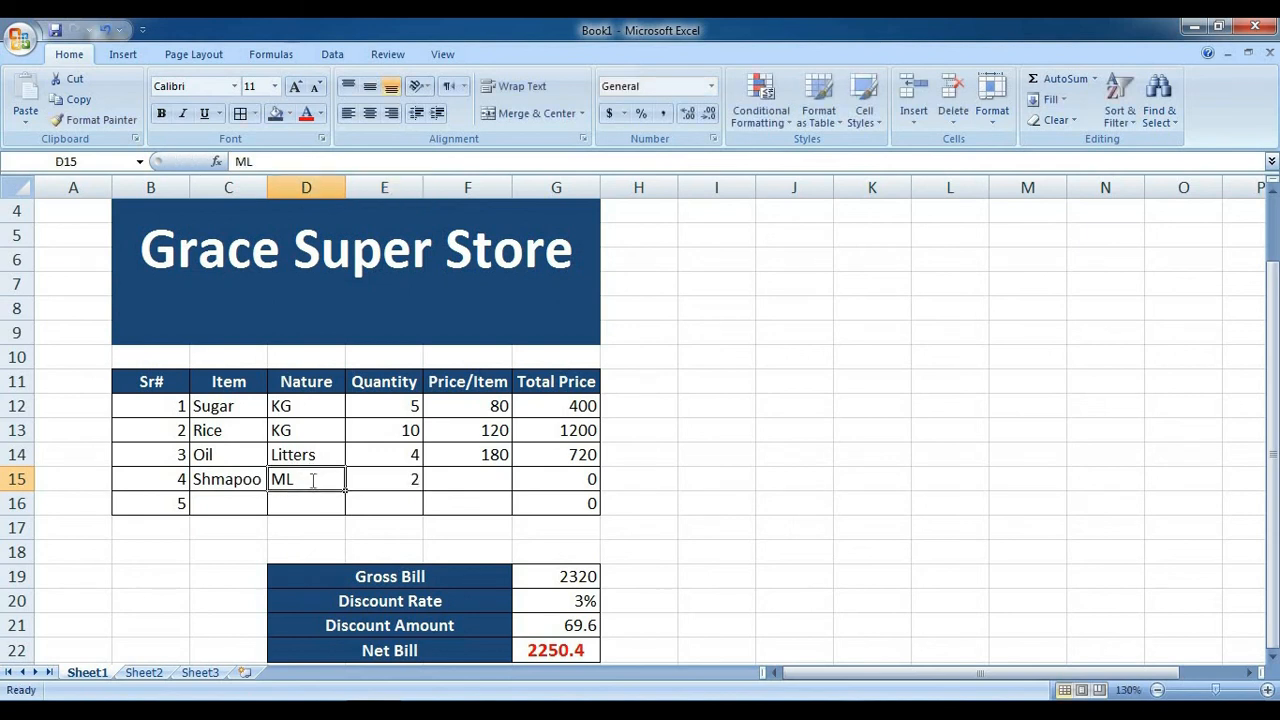
{"action": "double_click", "coordinate": [311, 479]}
{"action": "type", "text": "("}
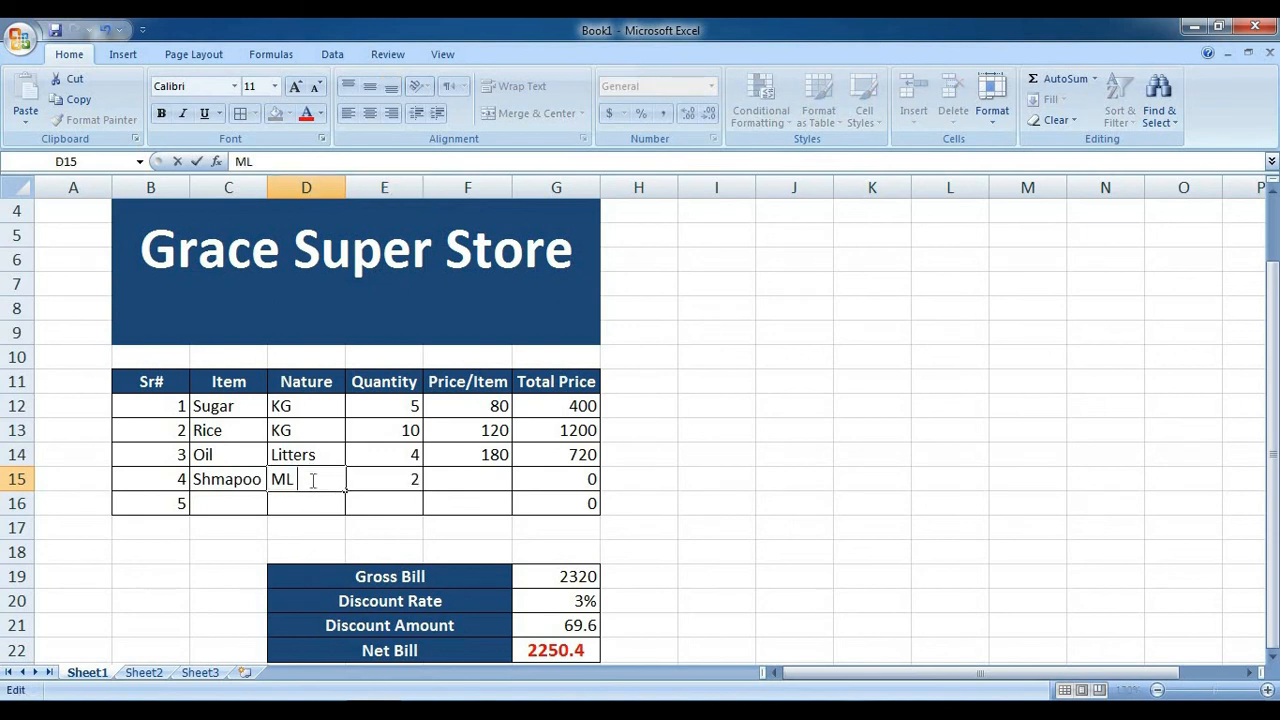
{"action": "type", "text": "500)"}
{"action": "key", "text": "Return"}
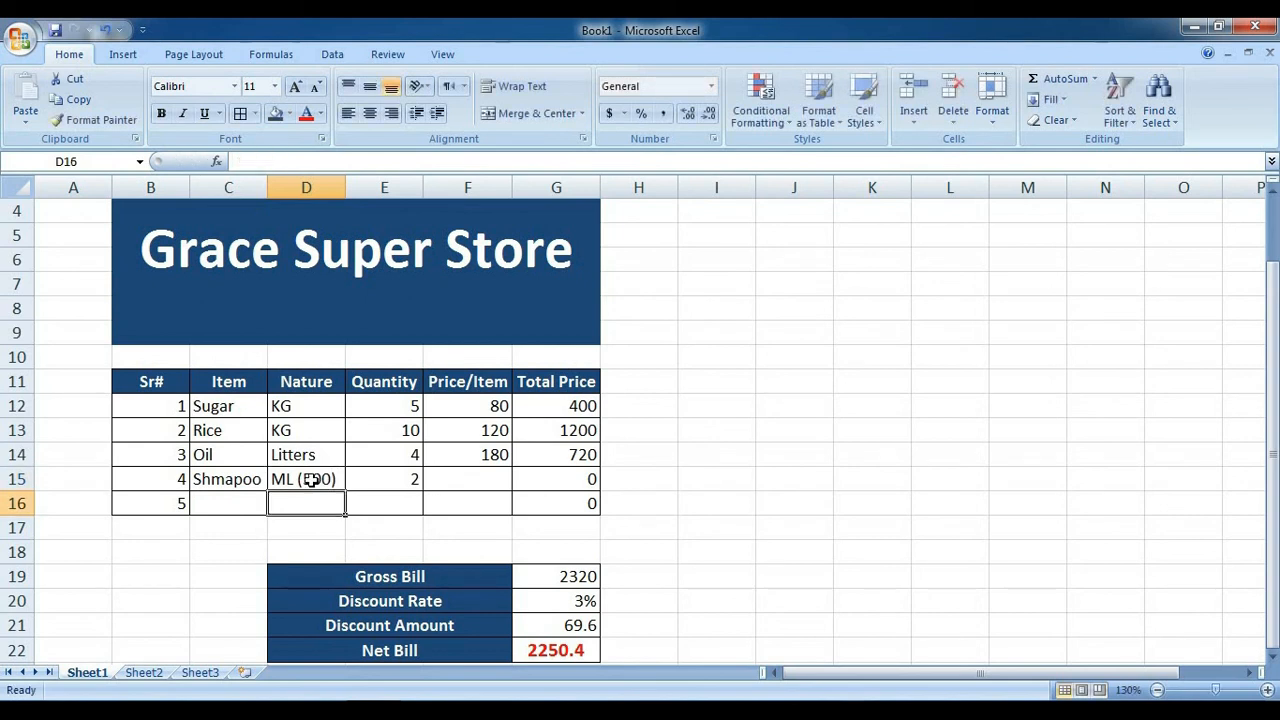
Enter a price per item of 250 in cell F15 for the Shmapoo row
{"action": "key", "text": "Right"}
{"action": "key", "text": "Up"}
{"action": "key", "text": "Right"}
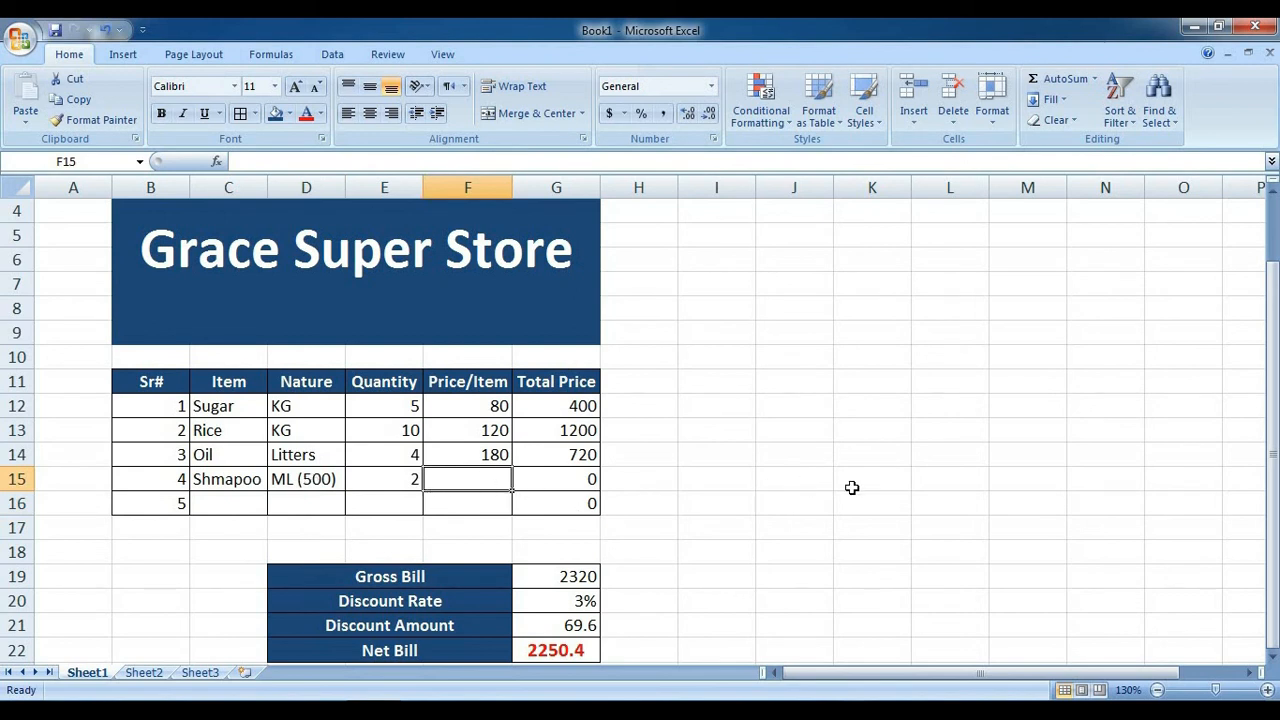
{"action": "type", "text": "250"}
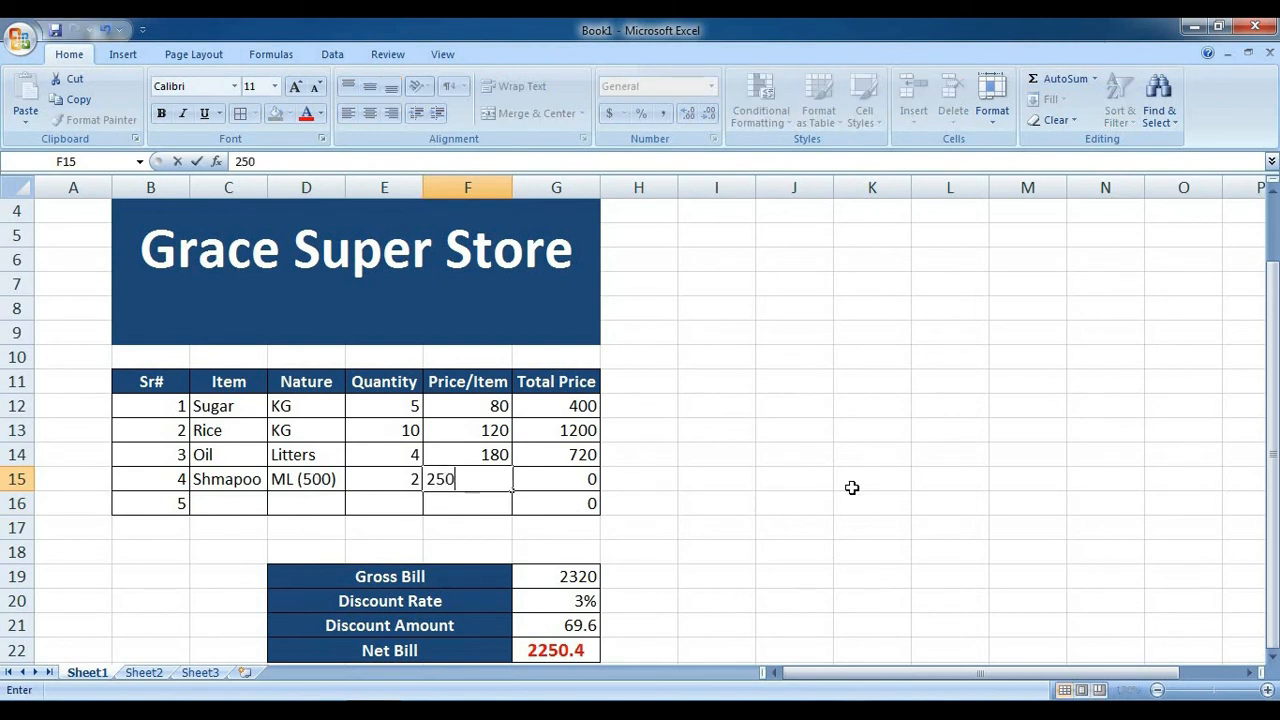
{"action": "key", "text": "Return"}
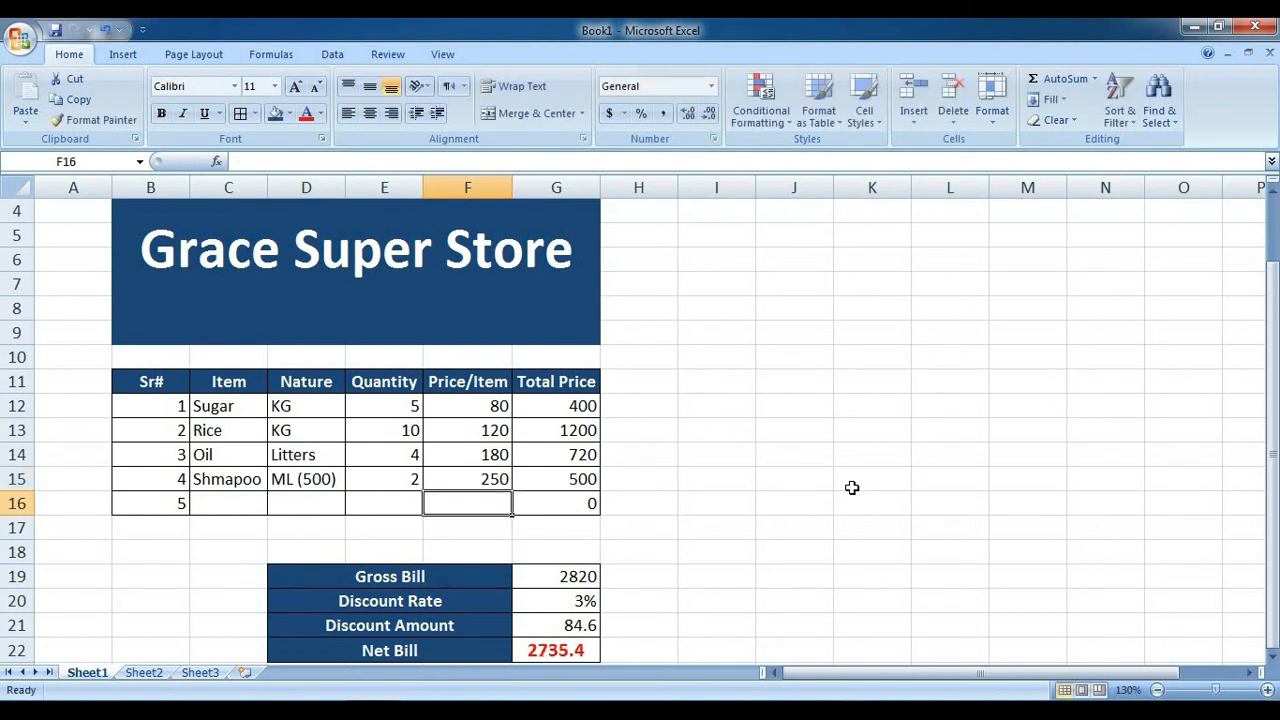
Check the Shmapoo total price in G15 and the gross bill, discount amount and net bill cells in G19, G21 and G22
{"action": "left_click", "coordinate": [562, 478]}
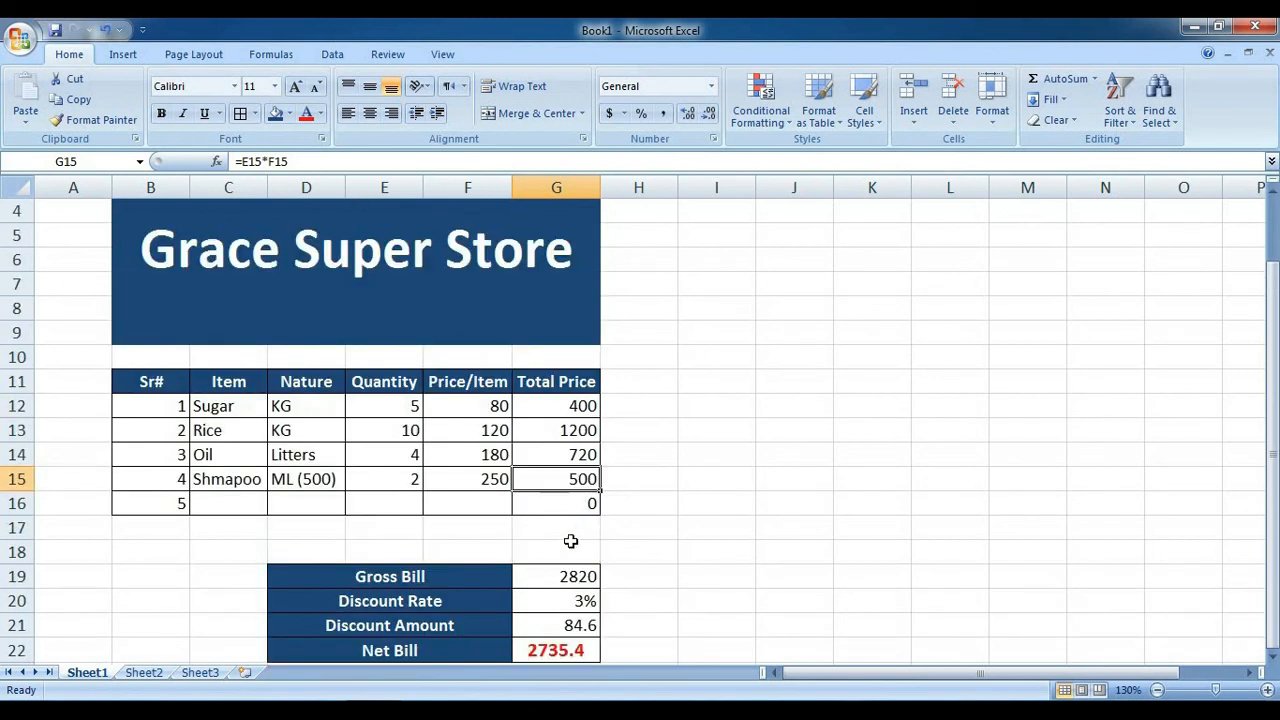
{"action": "left_click", "coordinate": [548, 583]}
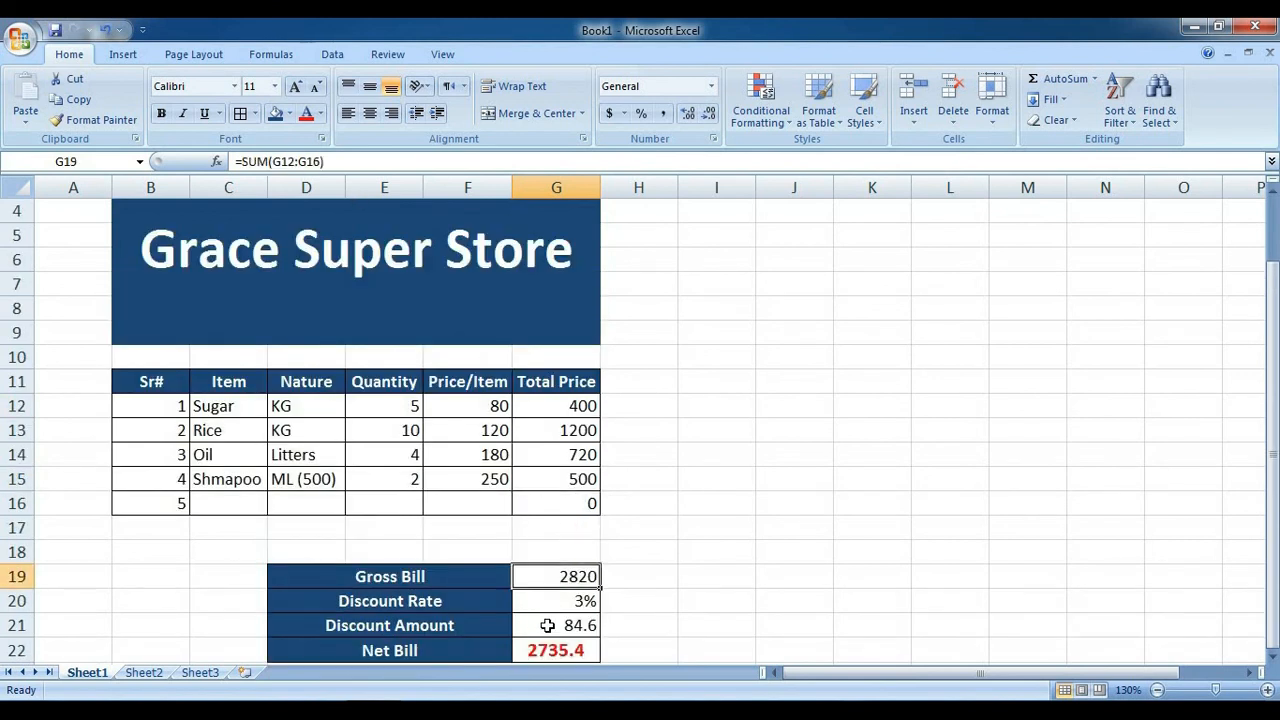
{"action": "left_click", "coordinate": [548, 622]}
{"action": "left_click", "coordinate": [562, 652]}
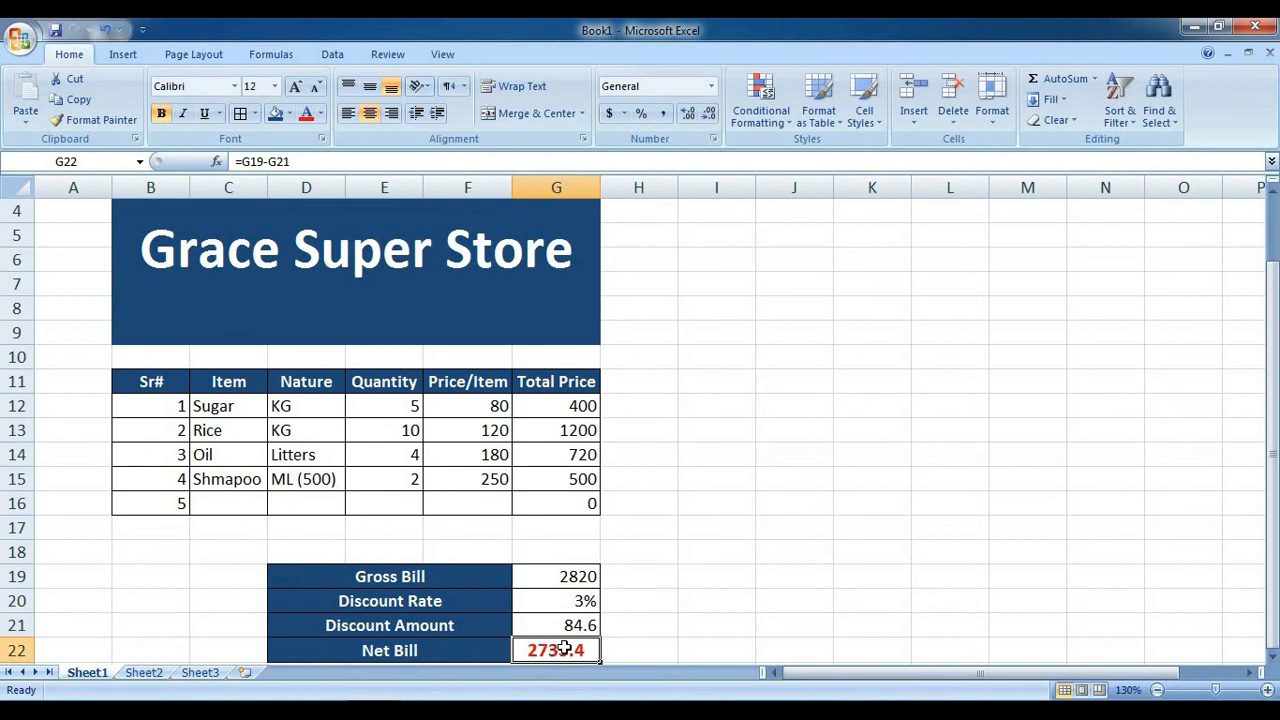